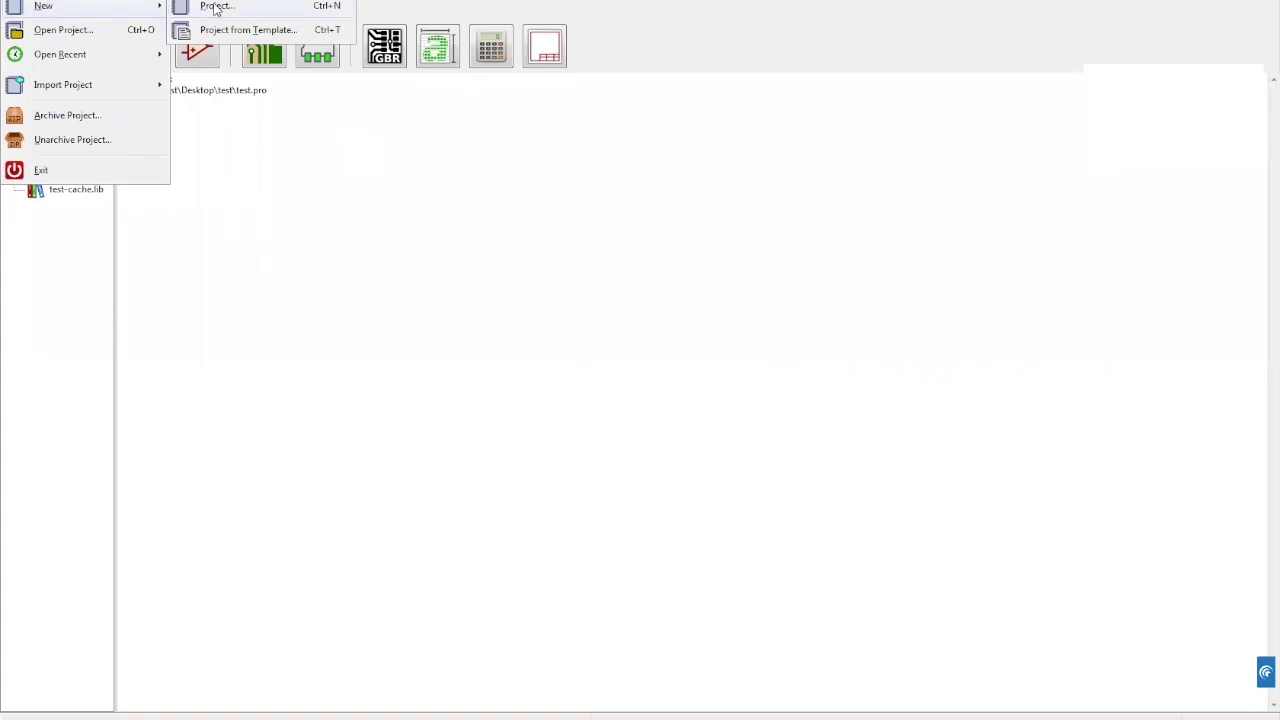
- Create a new project named LED PROJECT on the Desktop, in its own new directory
left_click(214, 7)
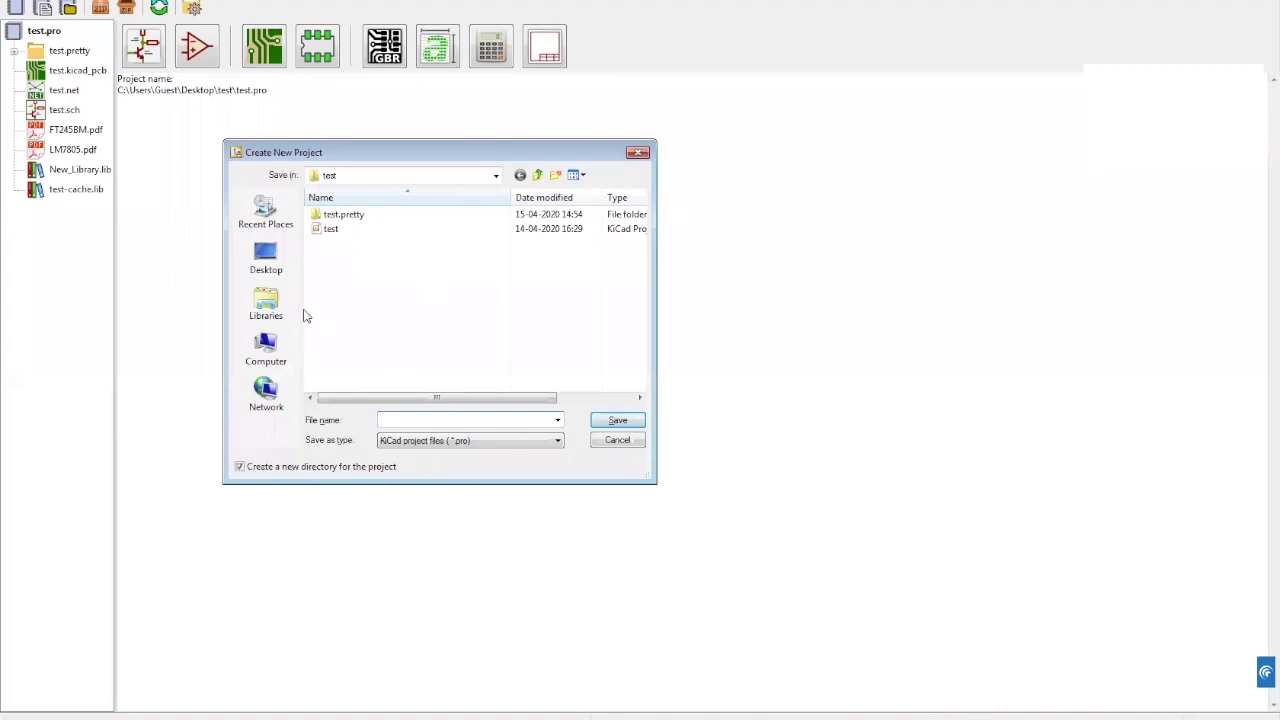
left_click(259, 256)
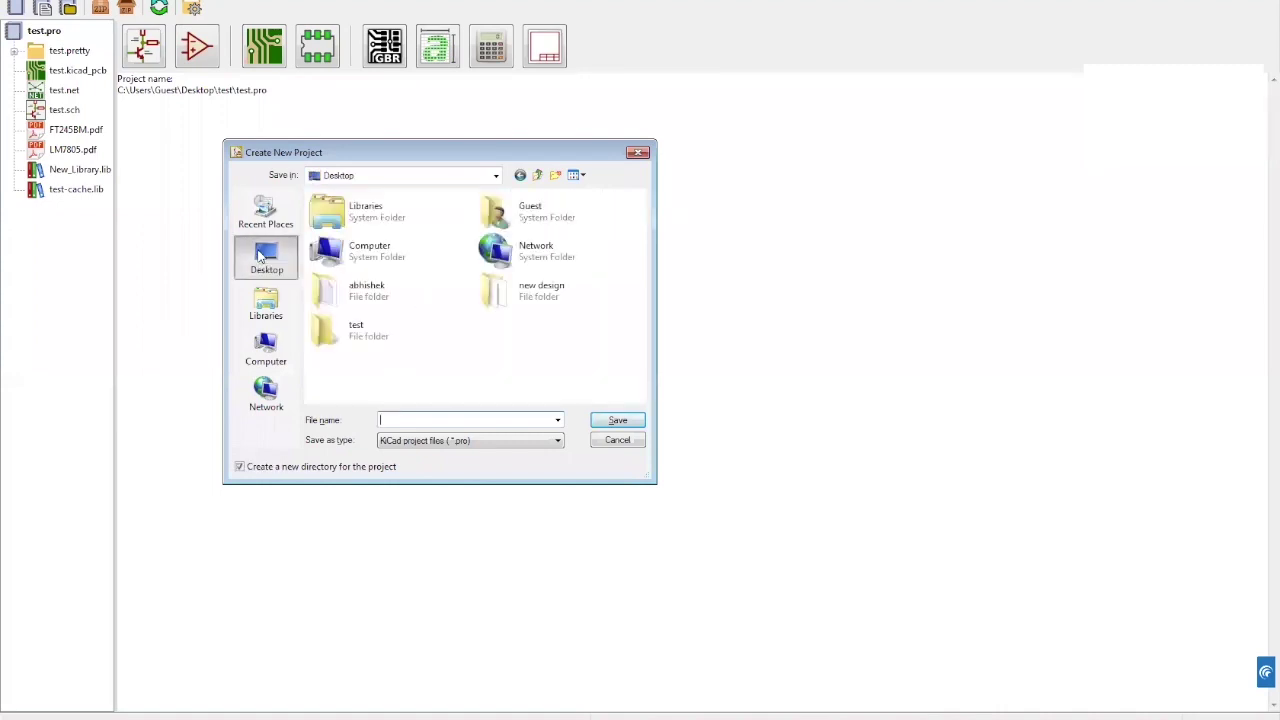
left_click(471, 420)
type("LED PROJECT")
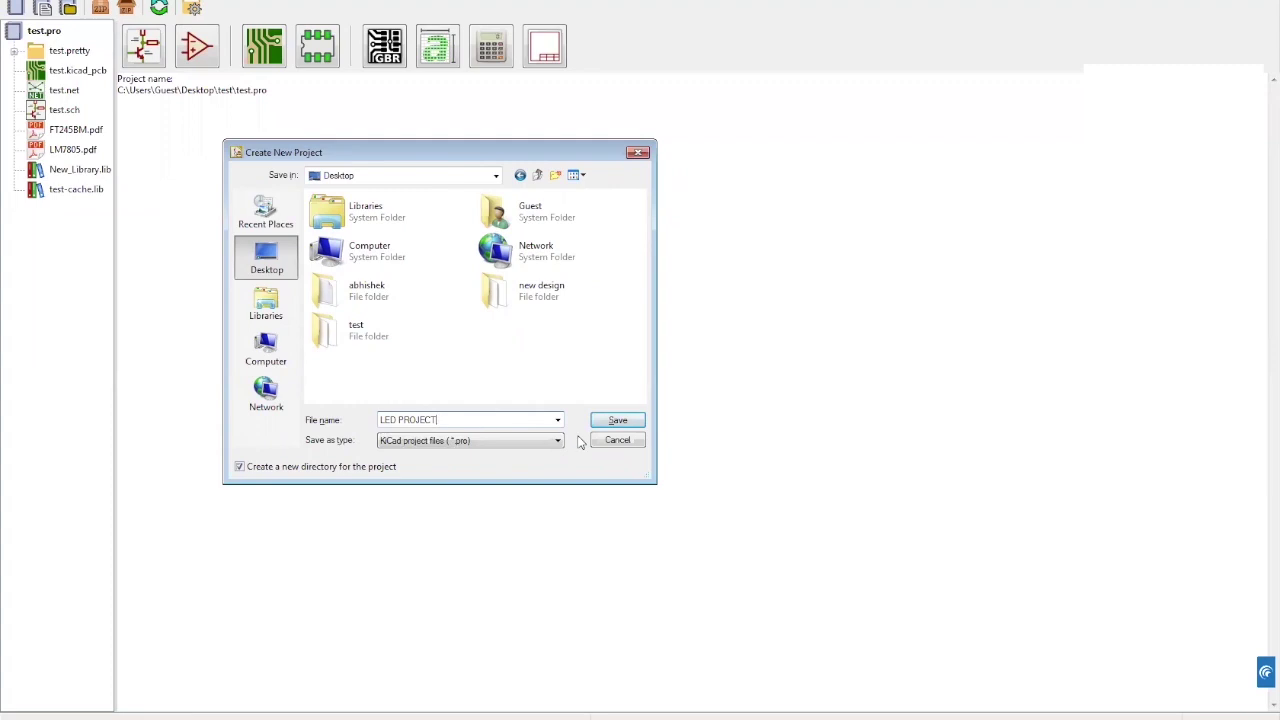
left_click(617, 421)
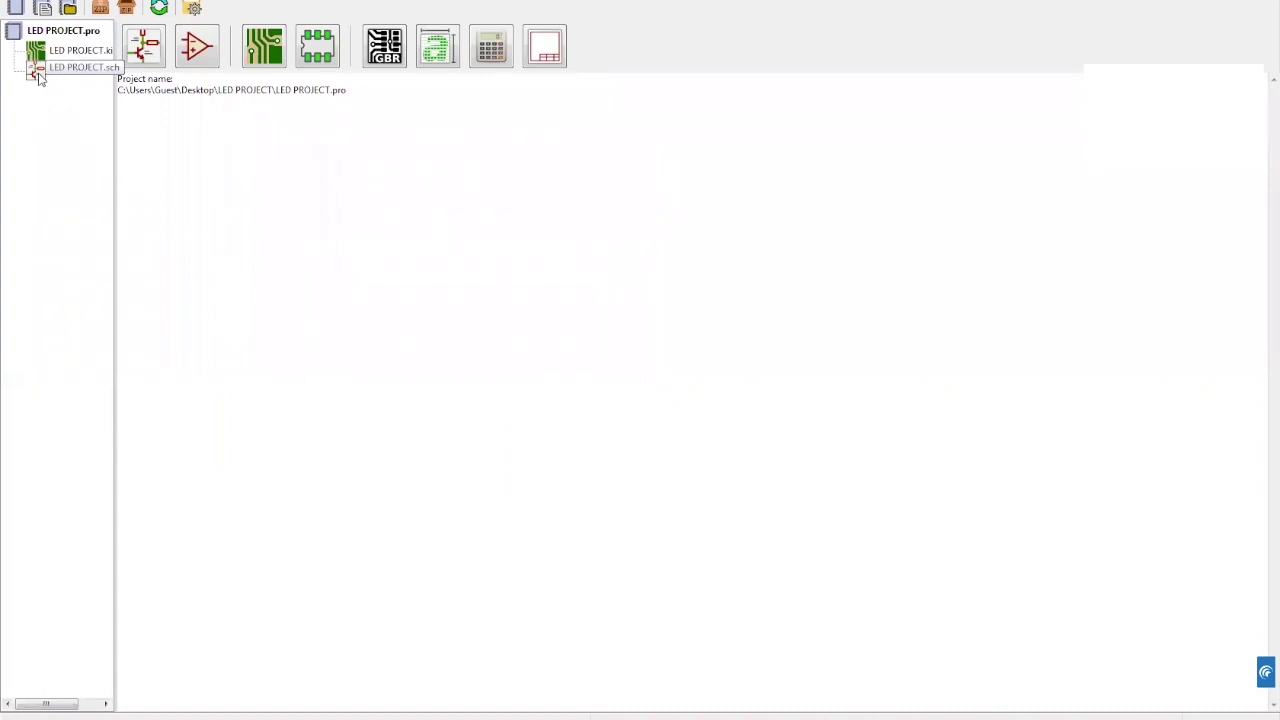
- Open the LED PROJECT schematic and place a single-cell battery symbol (Battery_Cell) in the upper-left part of the sheet
double_click(38, 74)
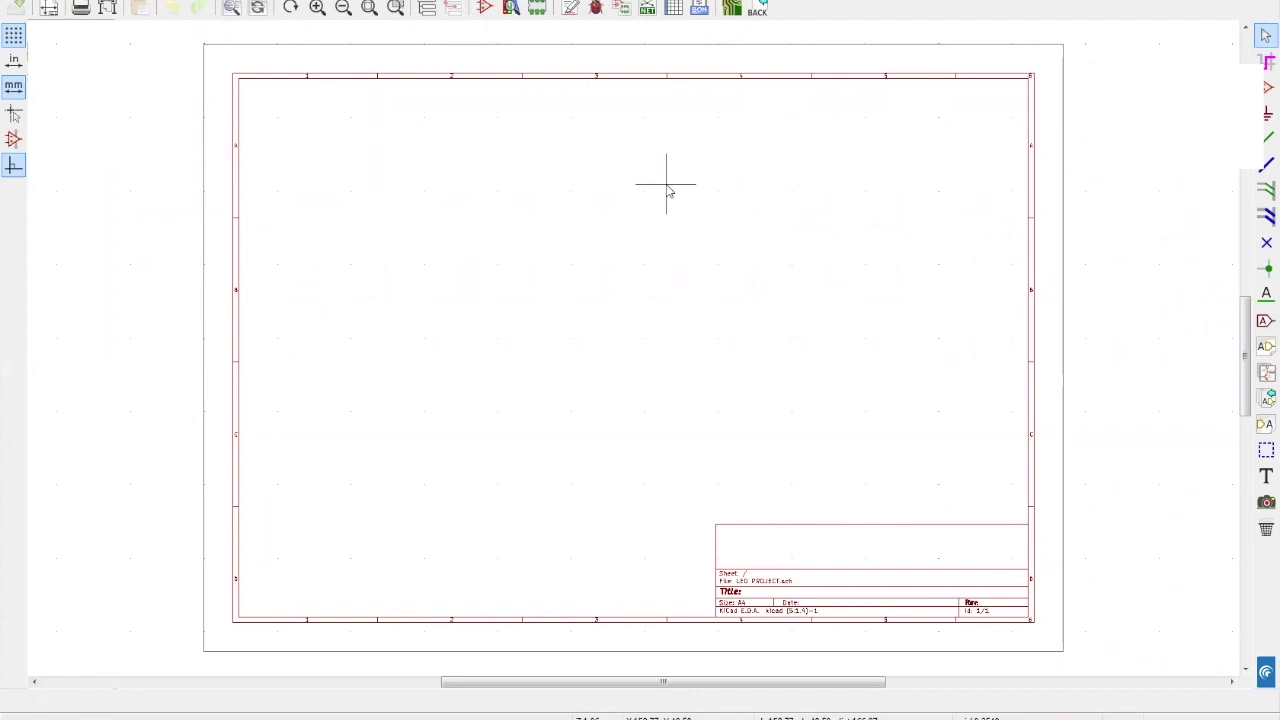
key("a")
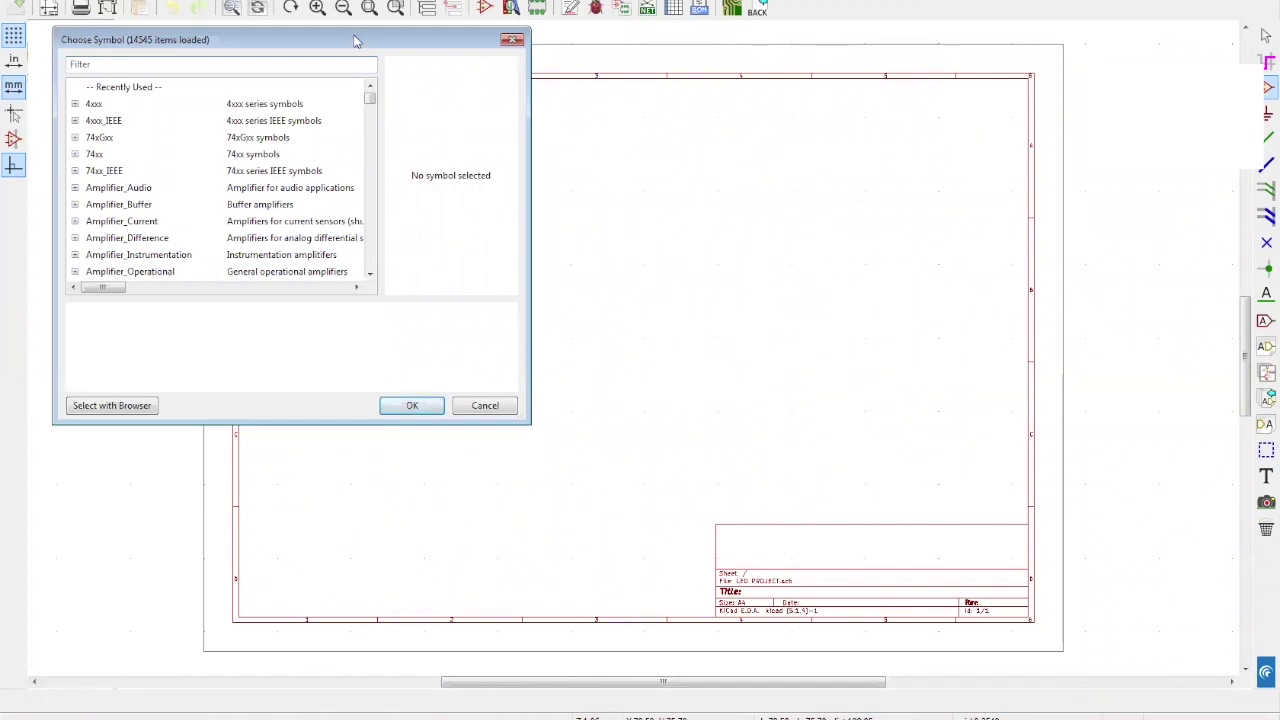
left_click_drag(353, 41, 457, 58)
left_click(269, 82)
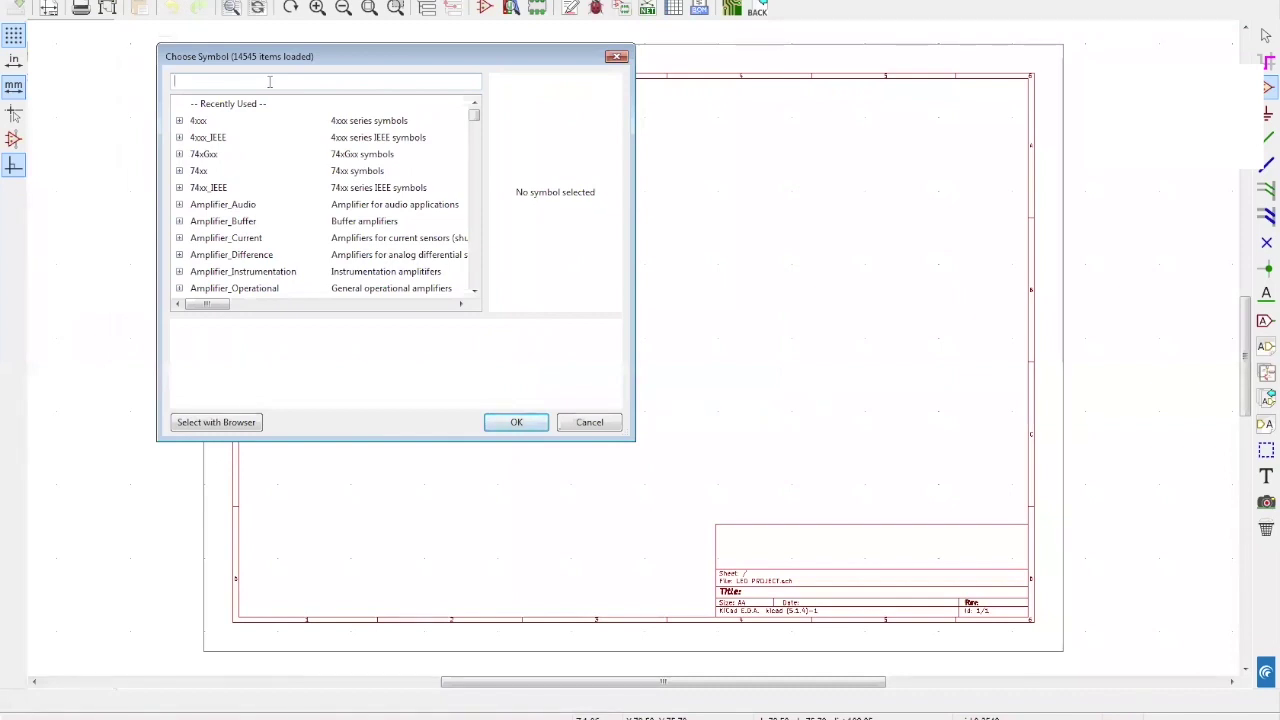
type("BATTER")
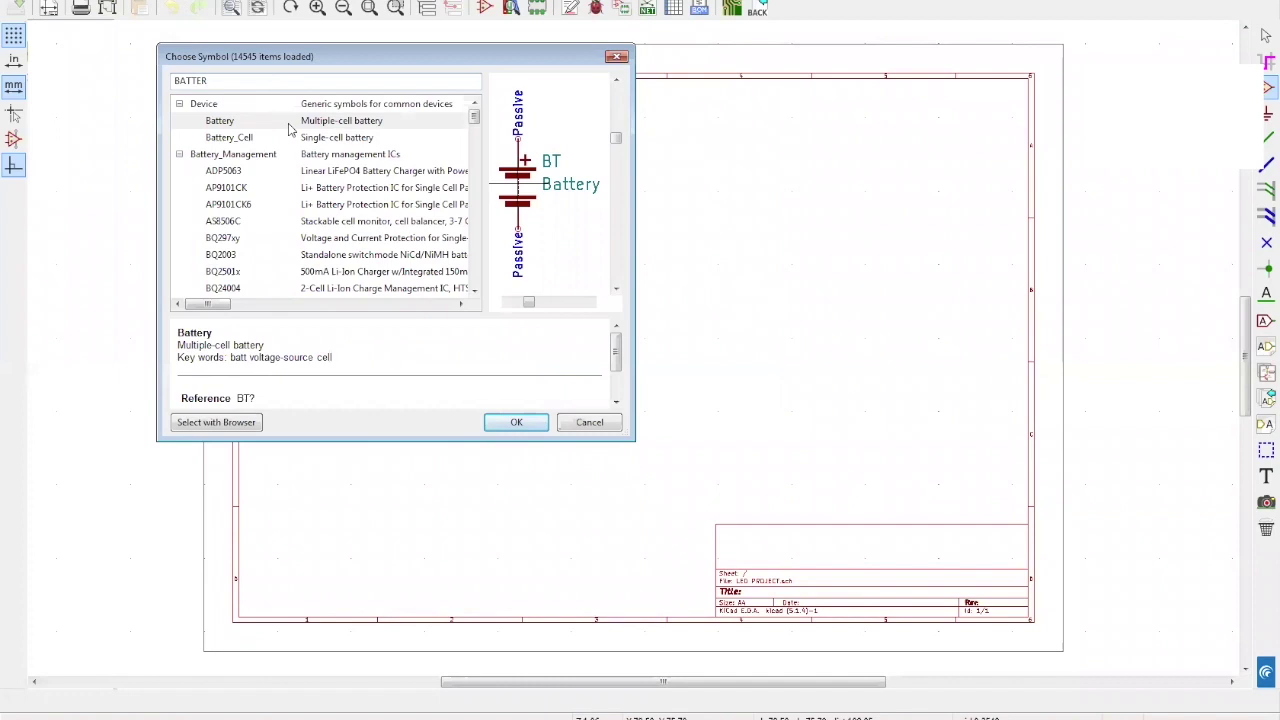
left_click(288, 125)
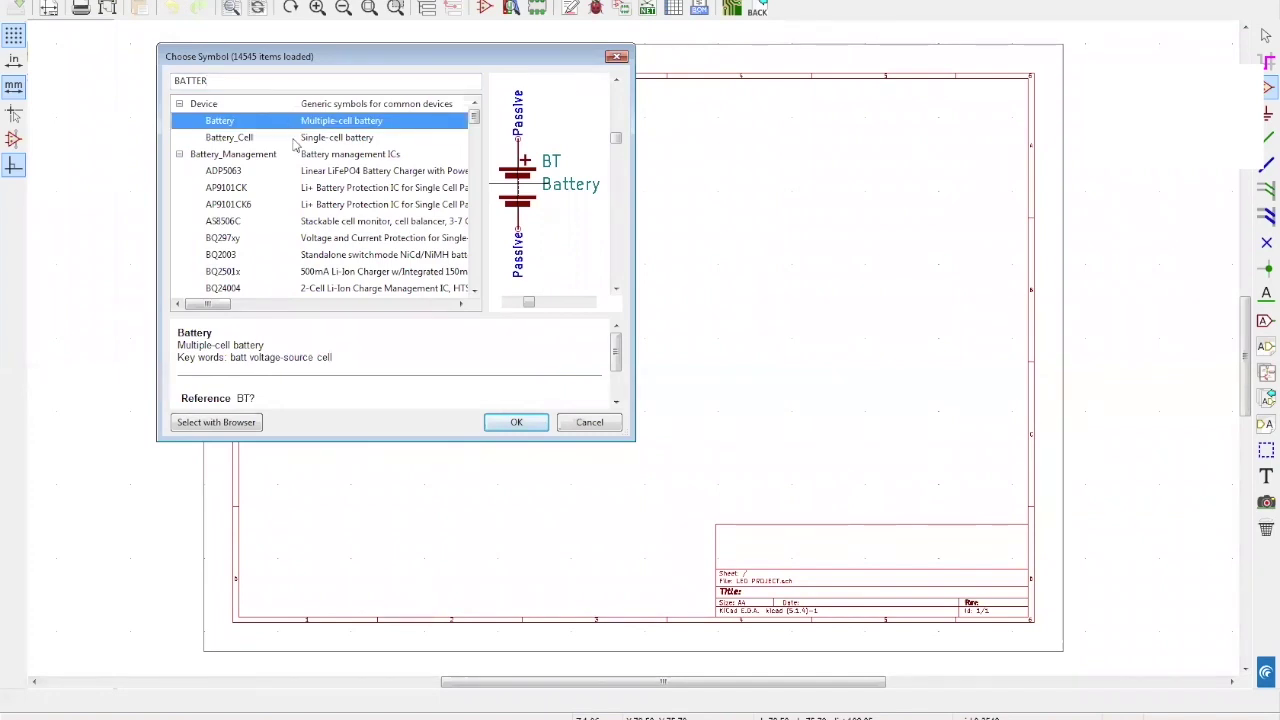
left_click(295, 139)
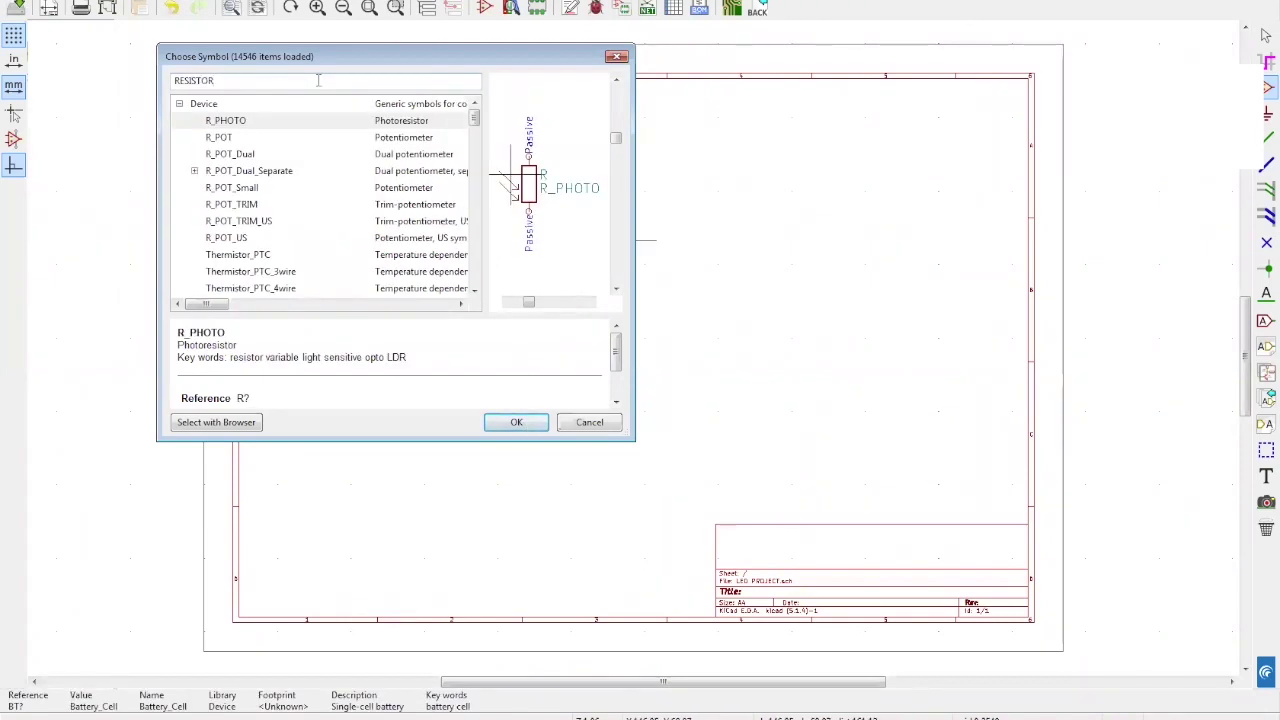
- Find the plain resistor symbol R from the Device library and place it to the right of the battery
left_click(475, 290)
left_click(475, 290)
left_click(475, 290)
left_click(475, 290)
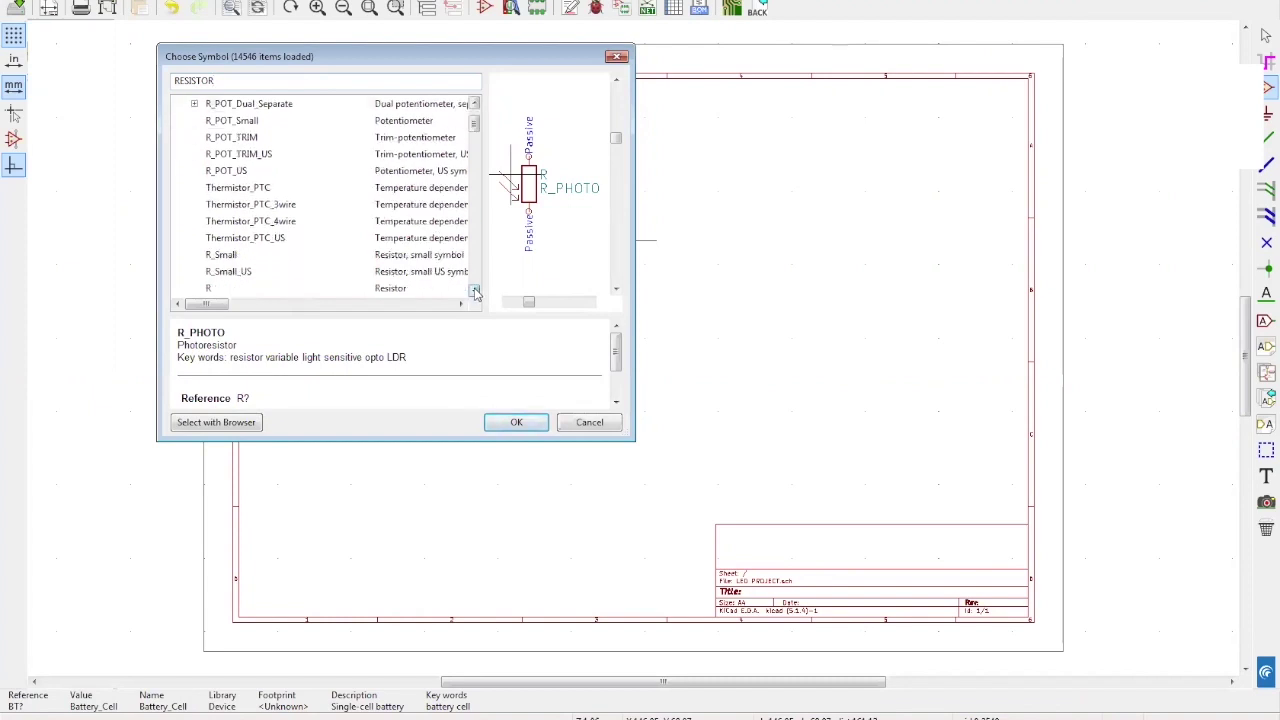
left_click(475, 290)
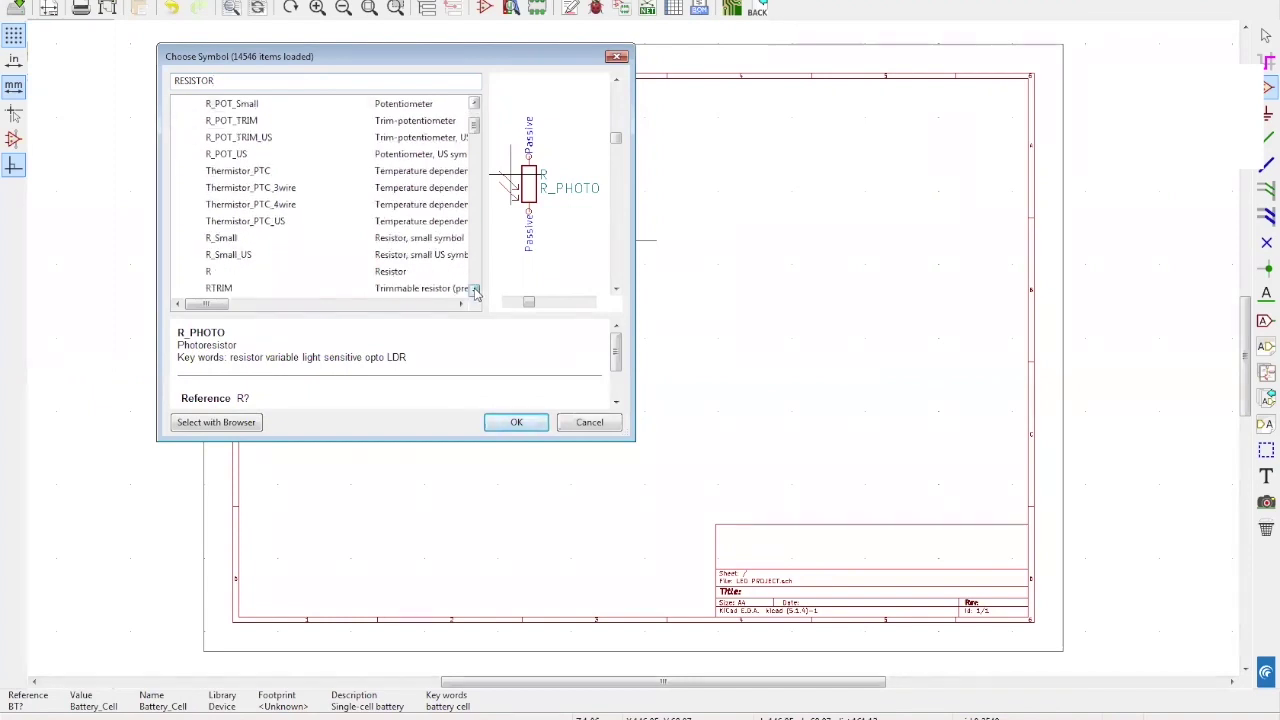
left_click(210, 272)
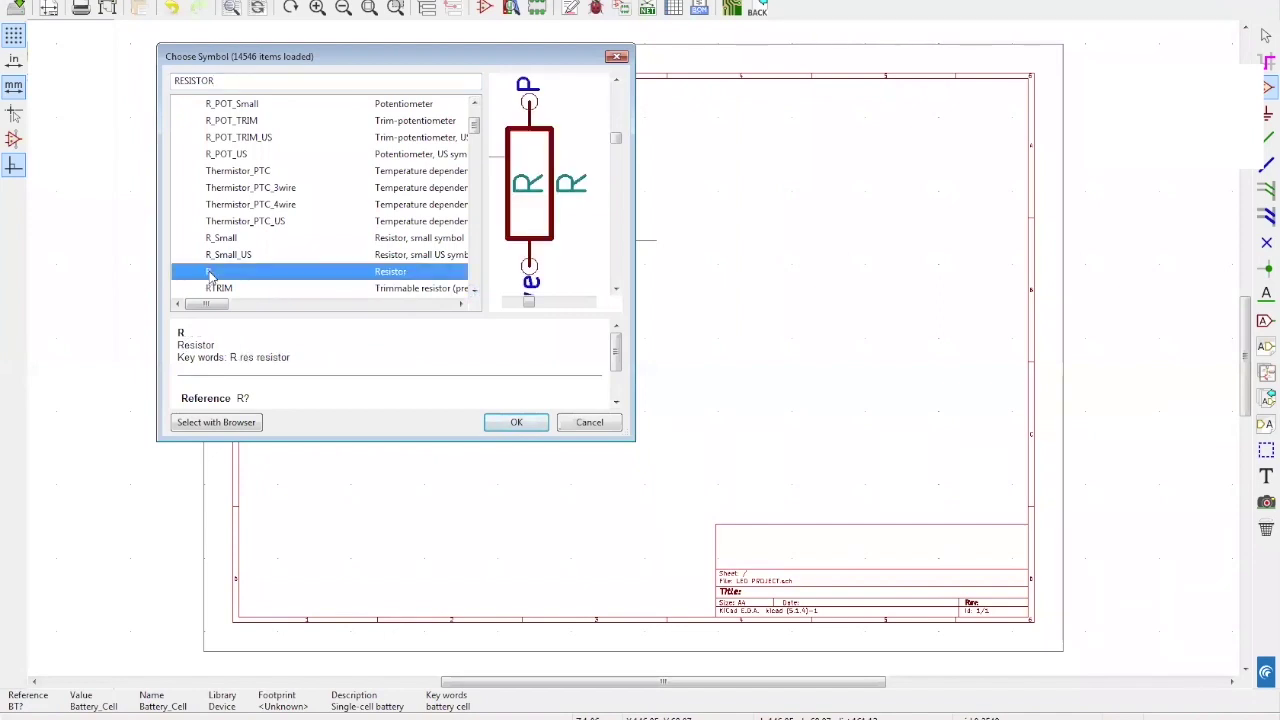
left_click(527, 425)
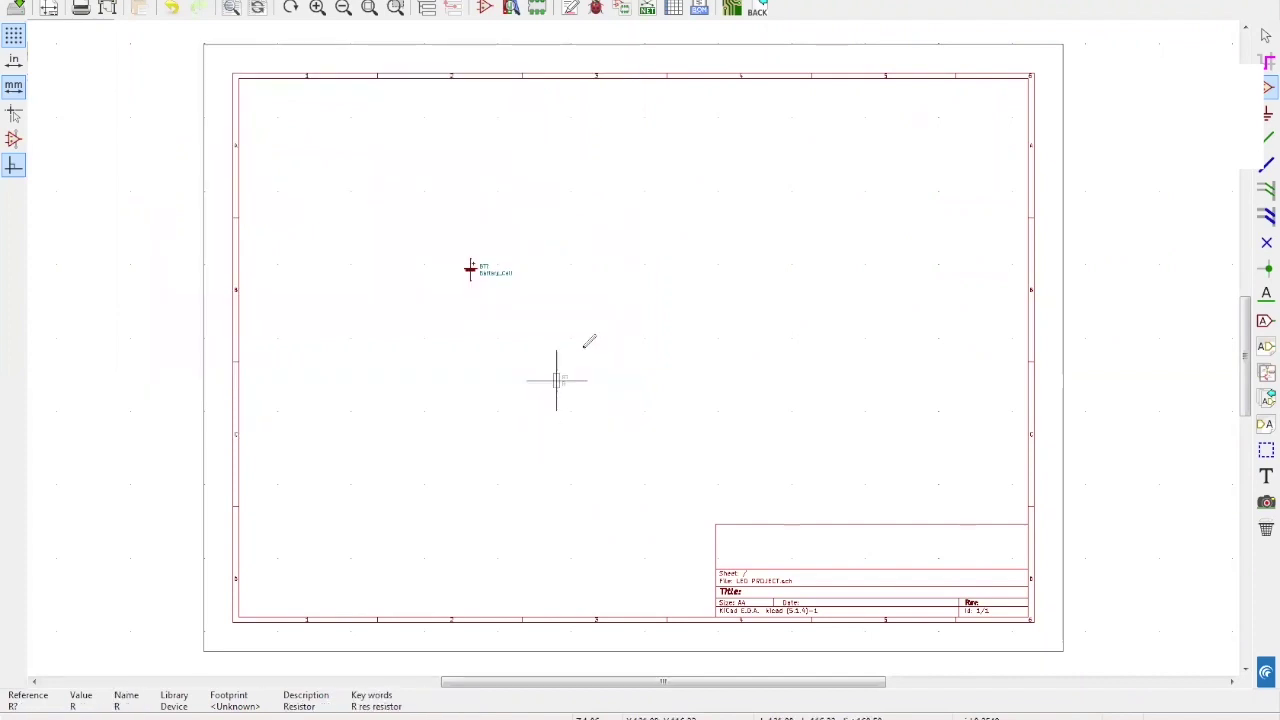
left_click(571, 274)
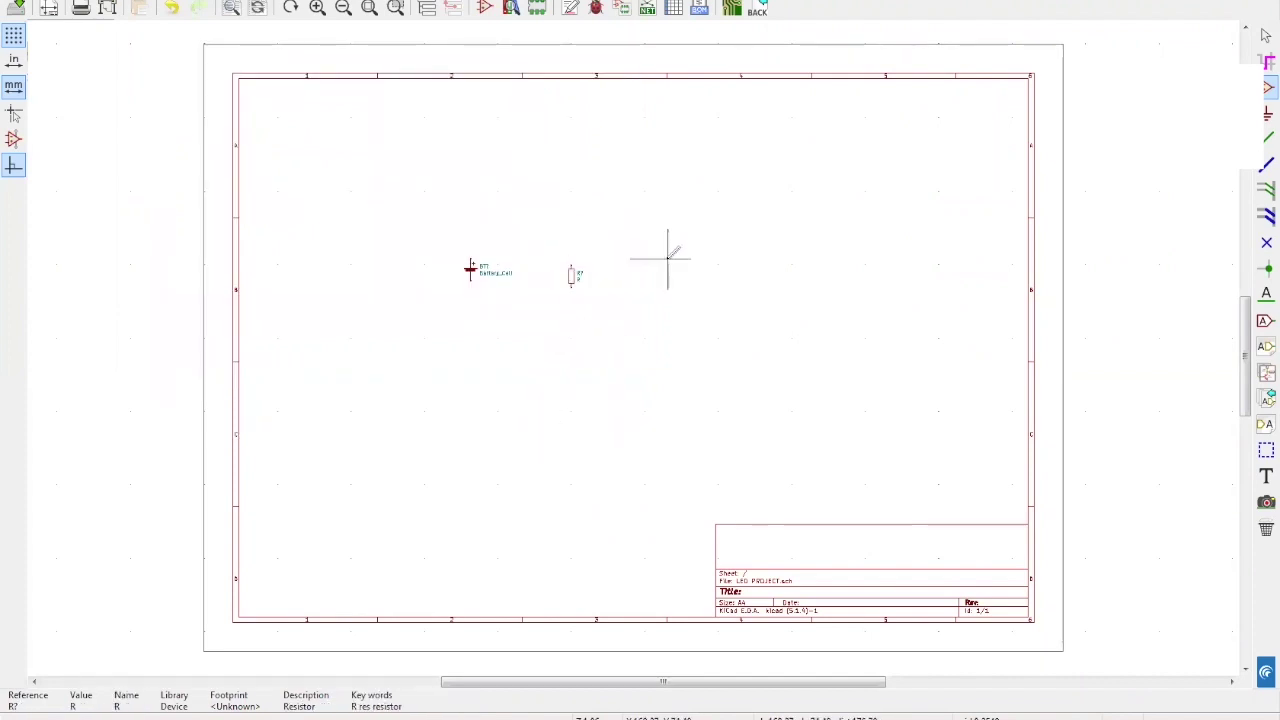
- Place an LED symbol to the right of the resistor, plus two unpolarized capacitor symbols (C) beyond it
left_click(681, 255)
left_click(358, 79)
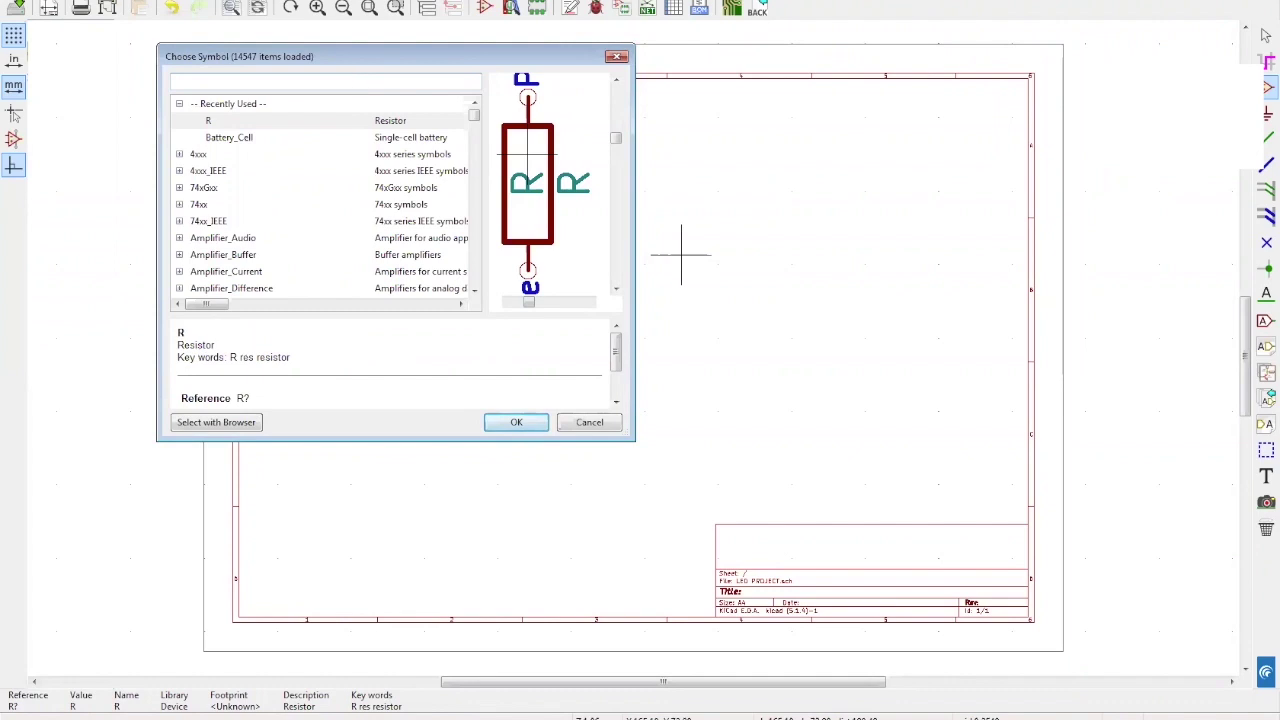
type("LED")
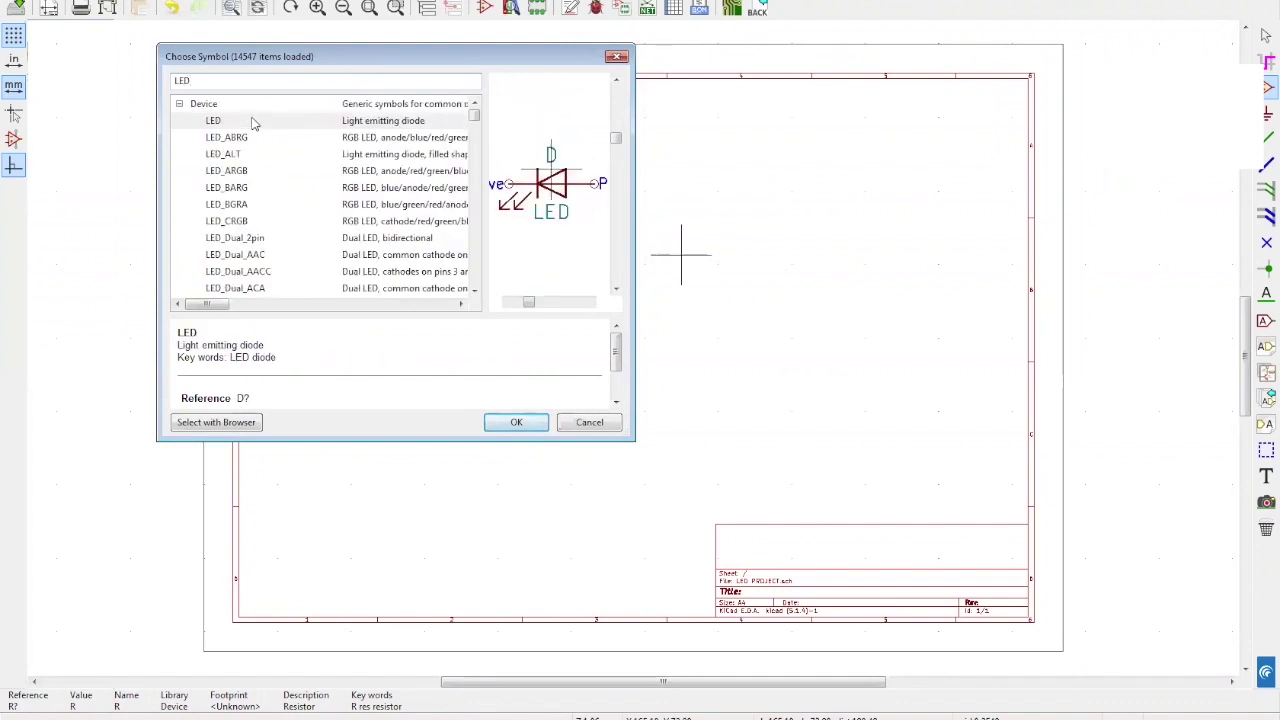
left_click(265, 122)
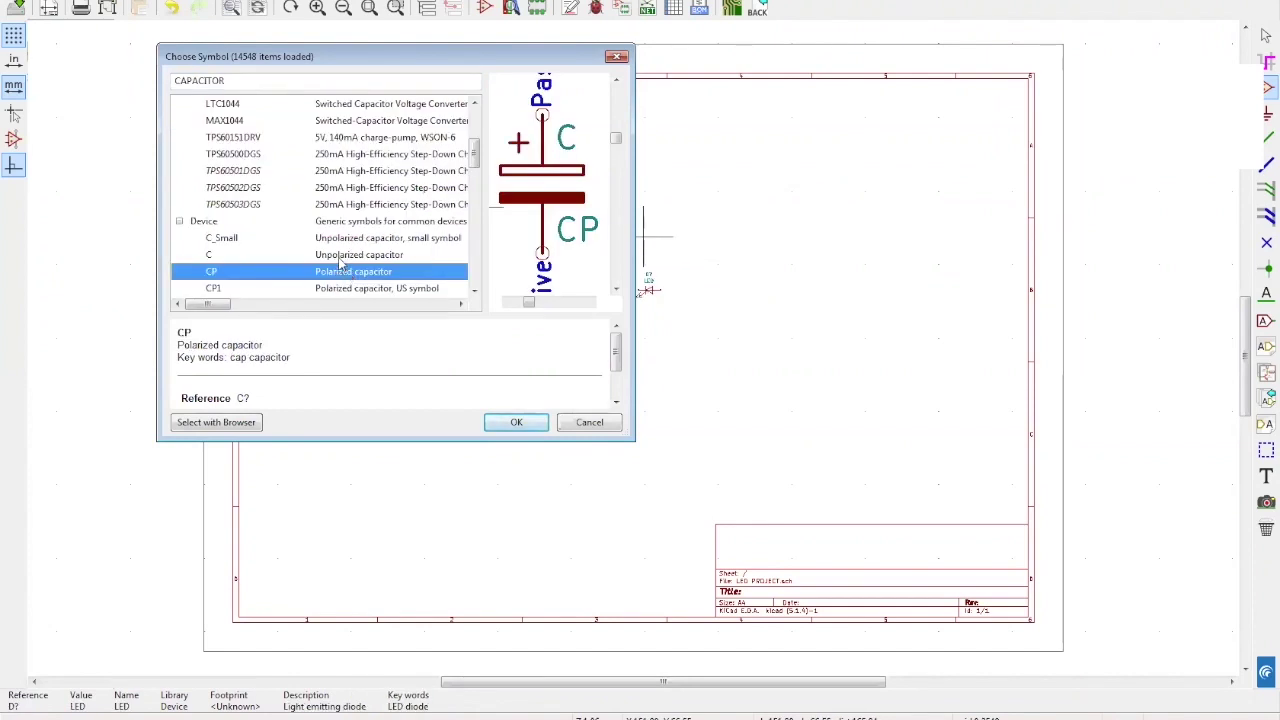
left_click(340, 257)
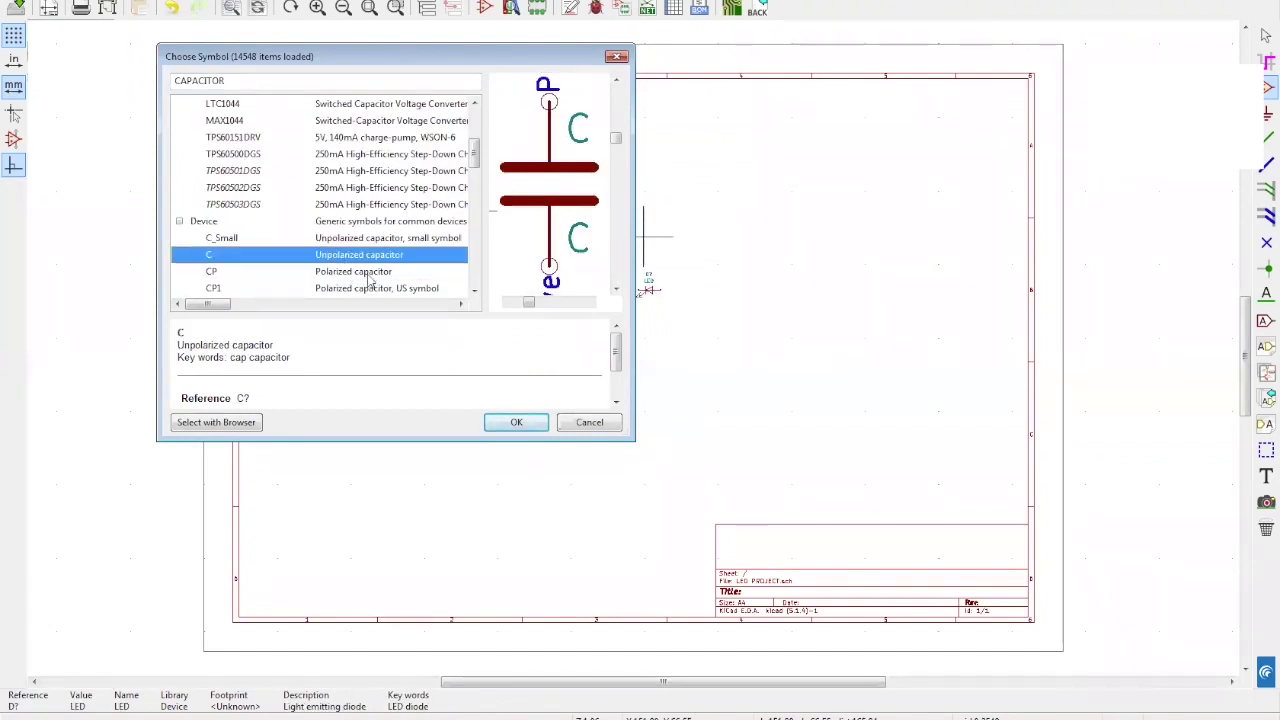
left_click(514, 422)
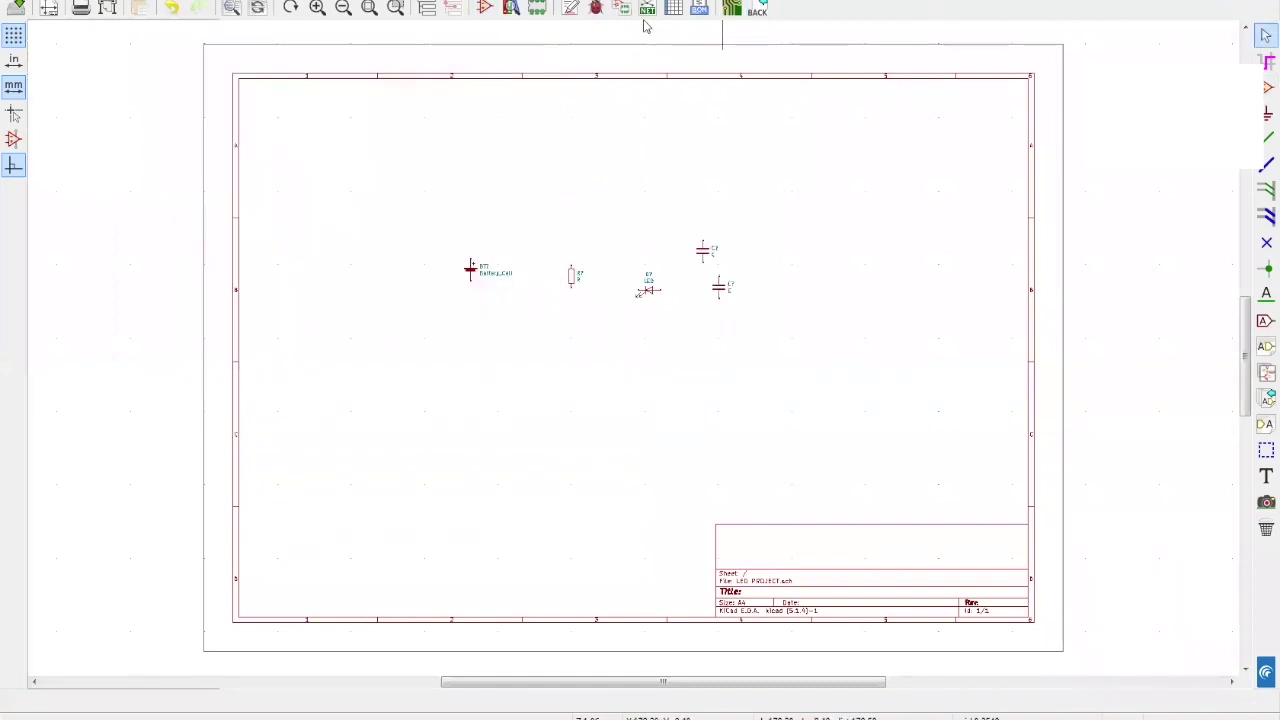
- In the Symbol Editor, create a new symbol library named led_project and add it to the Project library table
left_click(484, 9)
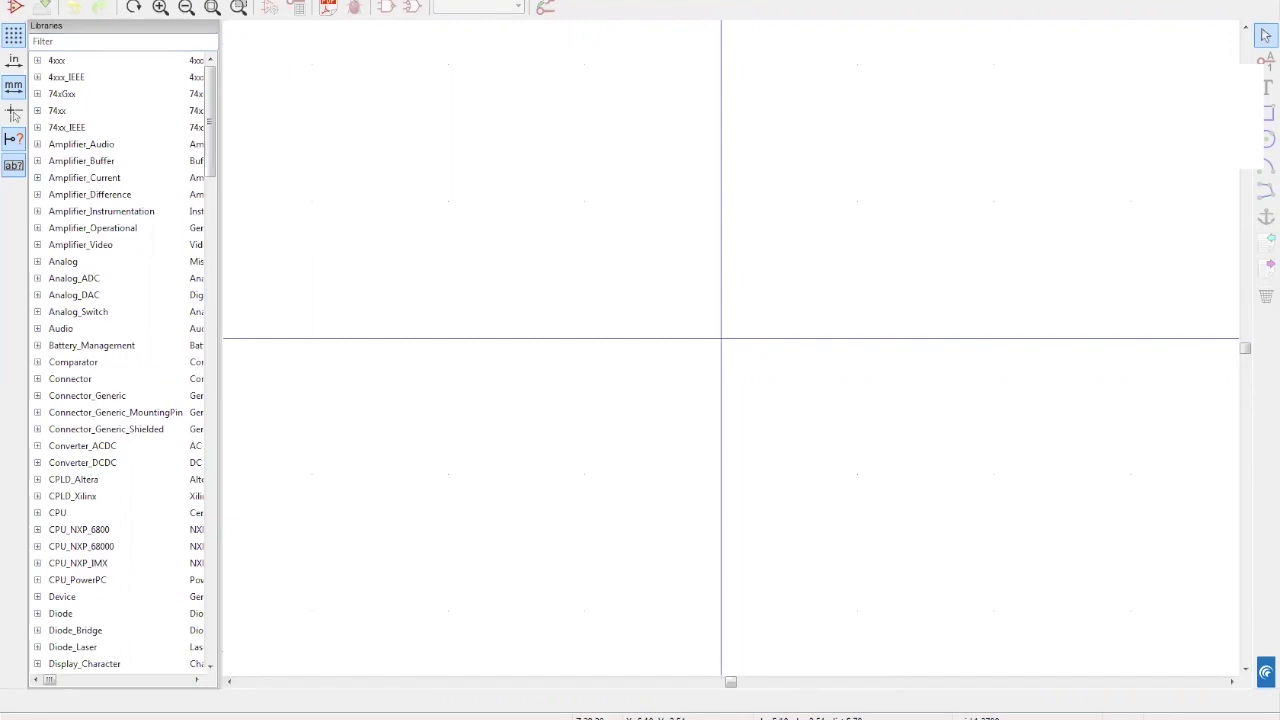
key("alt+f")
key("Right")
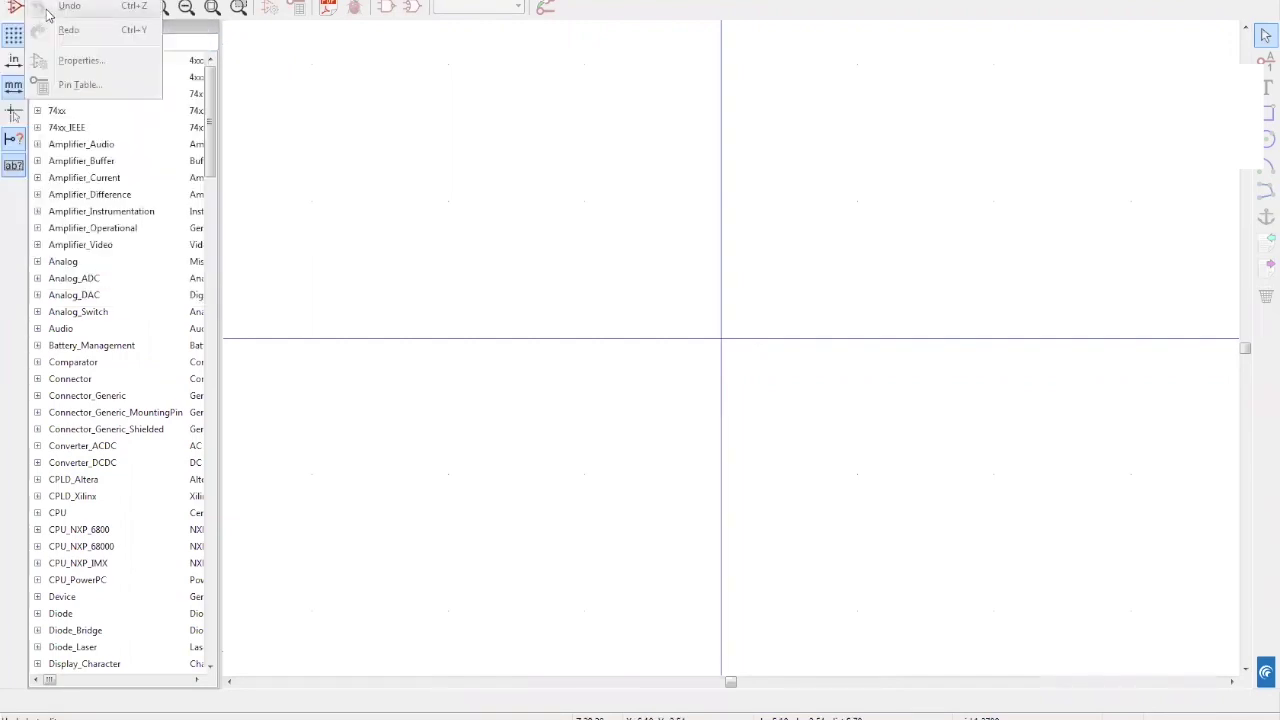
key("Left")
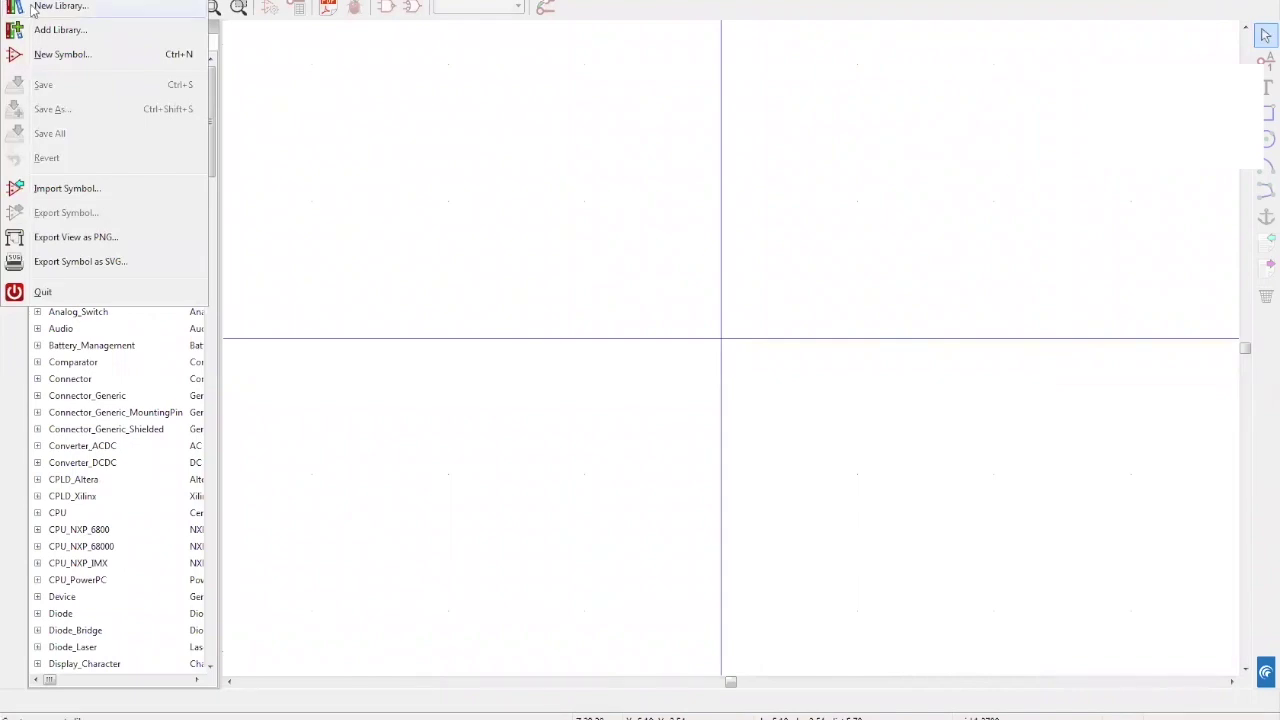
left_click(31, 8)
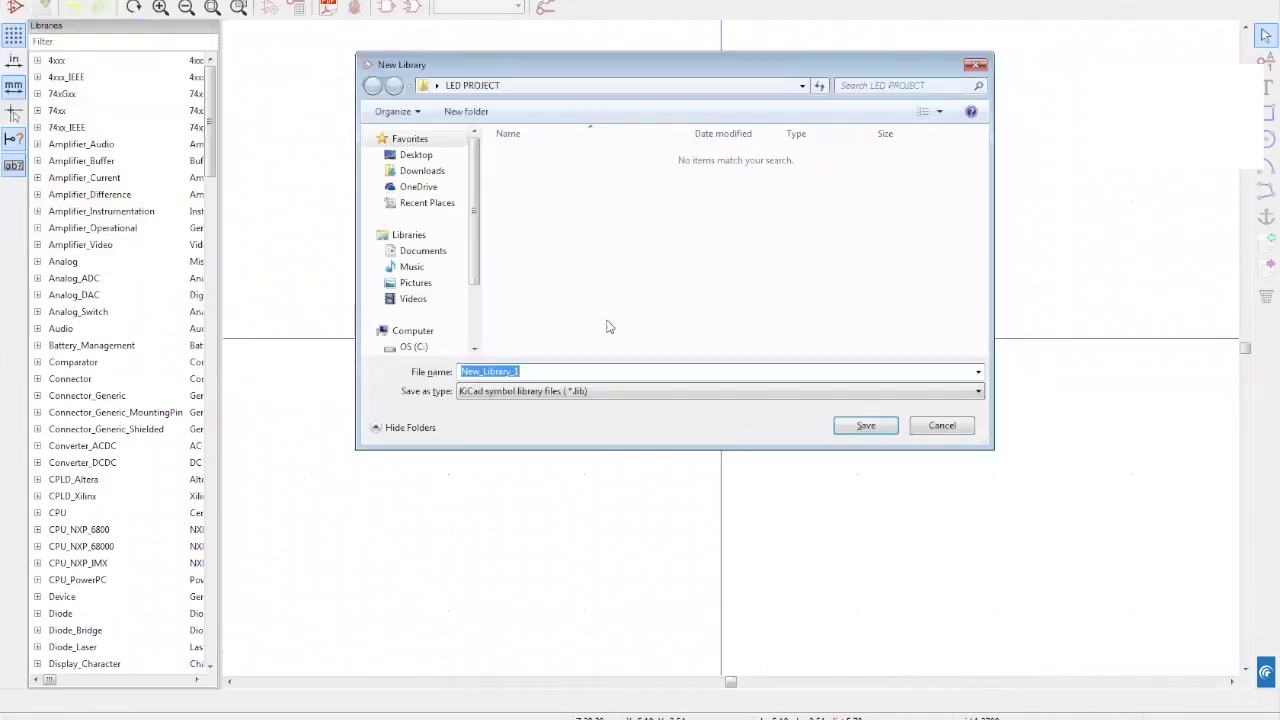
left_click(540, 371)
left_click_drag(540, 371, 463, 372)
type("led_")
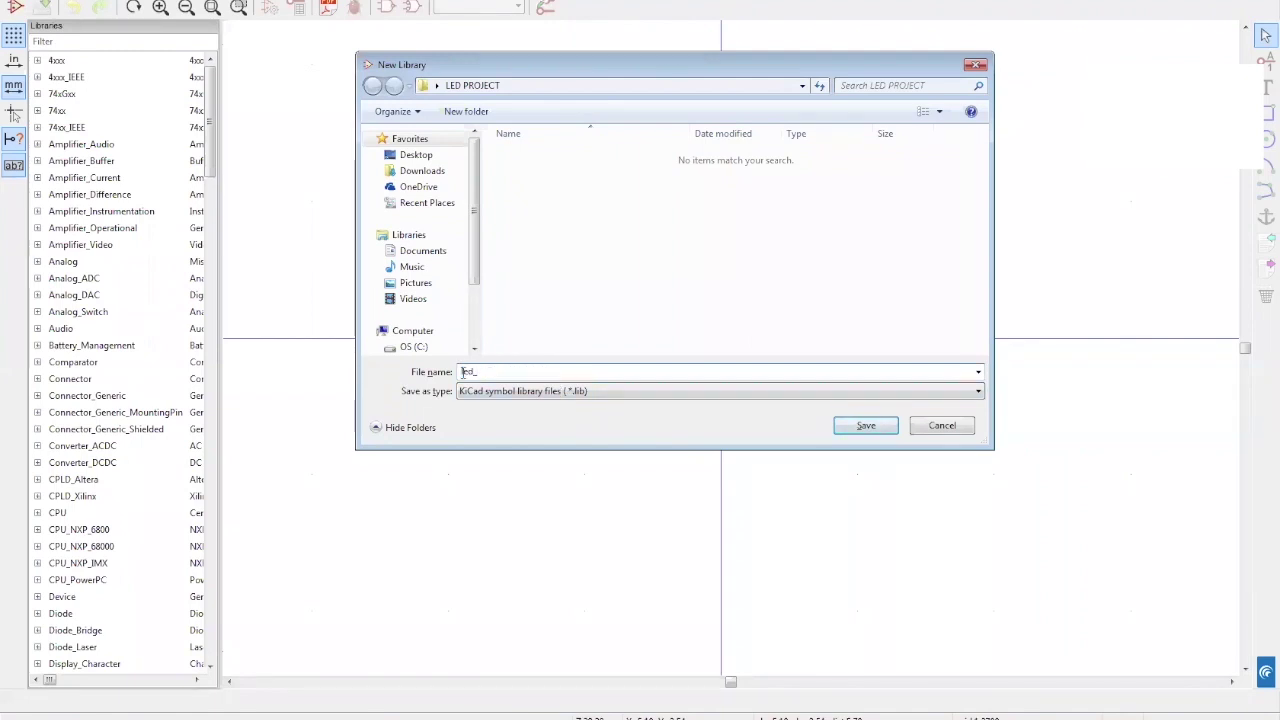
type("project")
left_click(866, 426)
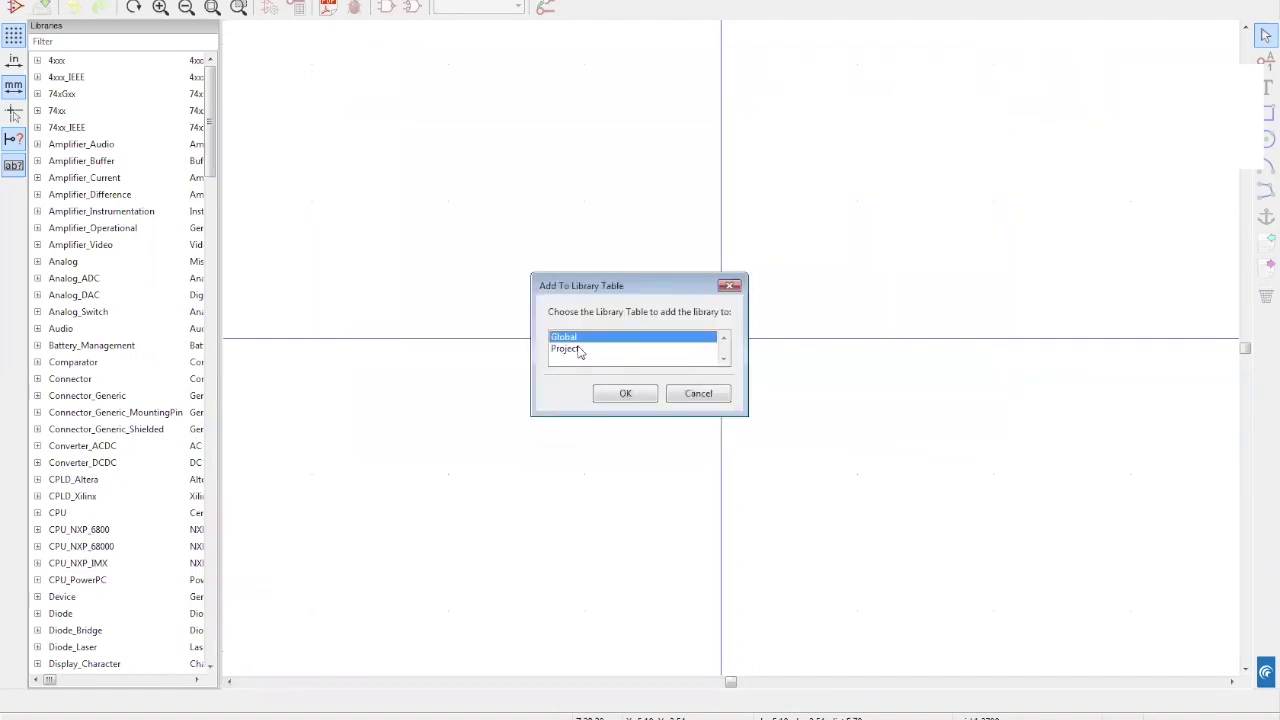
left_click(580, 349)
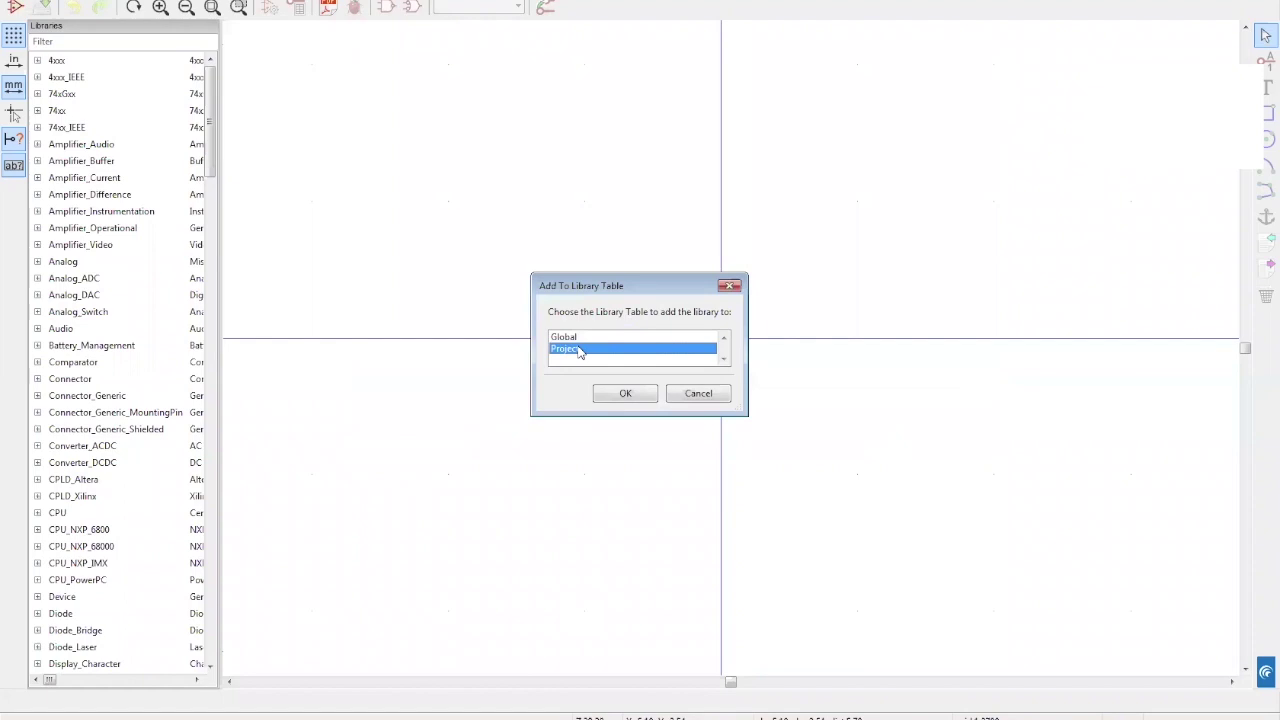
left_click(628, 394)
- Start a new symbol and choose the led_project library to hold it
left_click(20, 2)
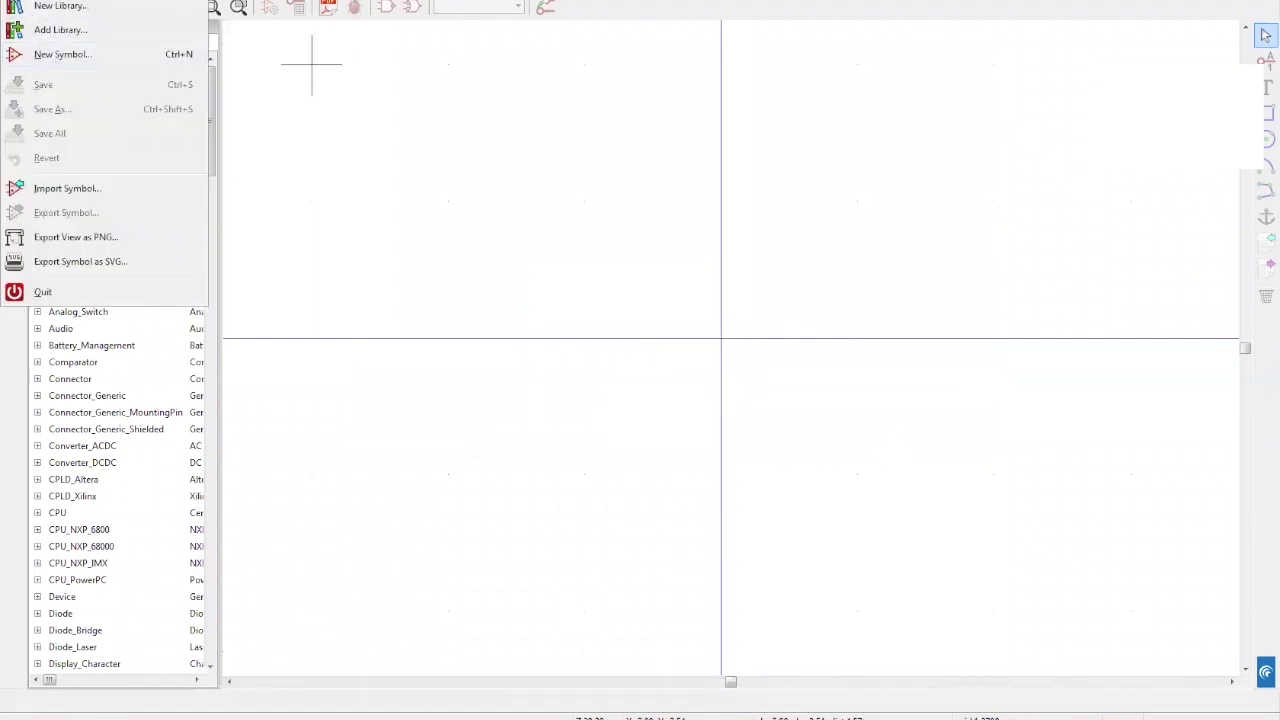
left_click(55, 56)
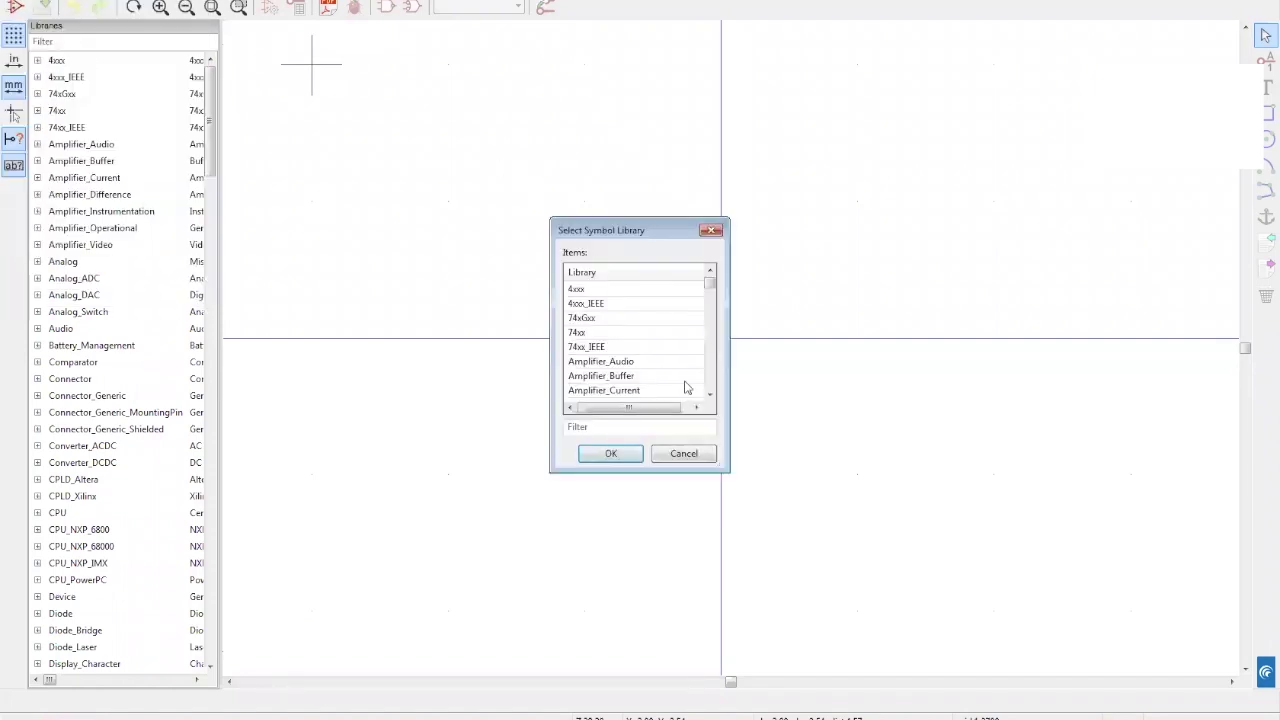
scroll(710, 397, "down", 4)
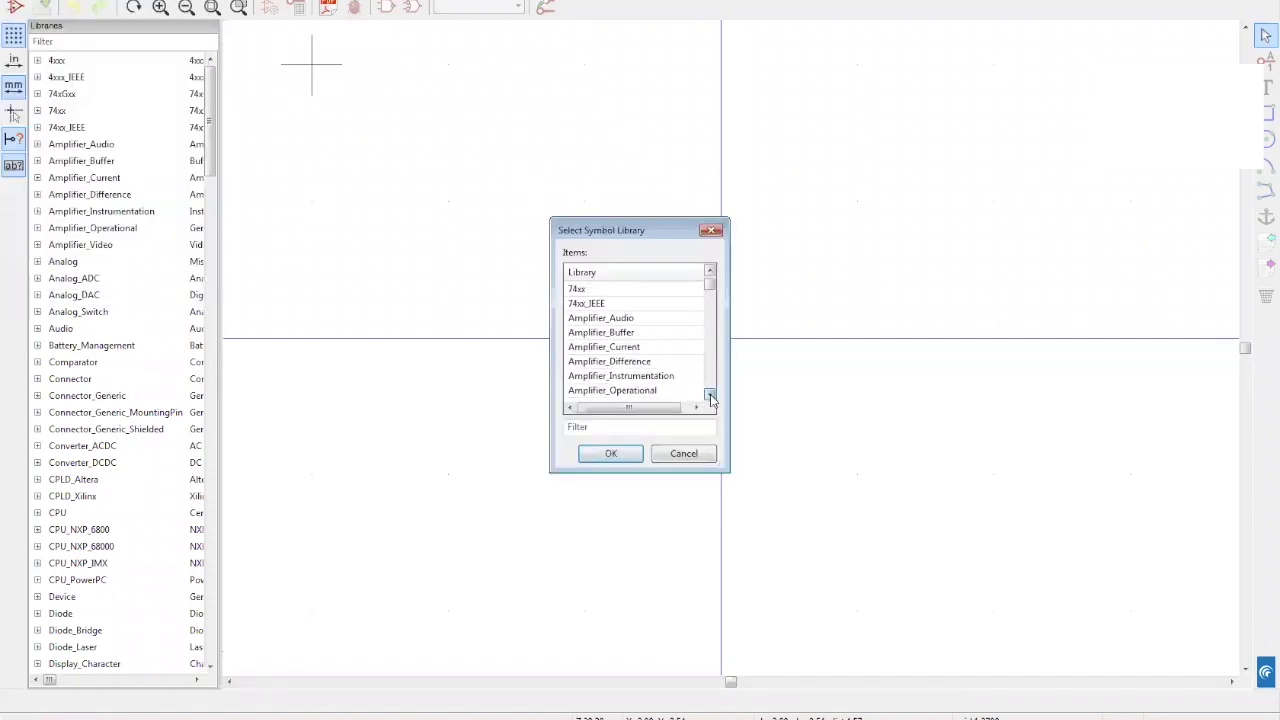
scroll(710, 397, "down", 7)
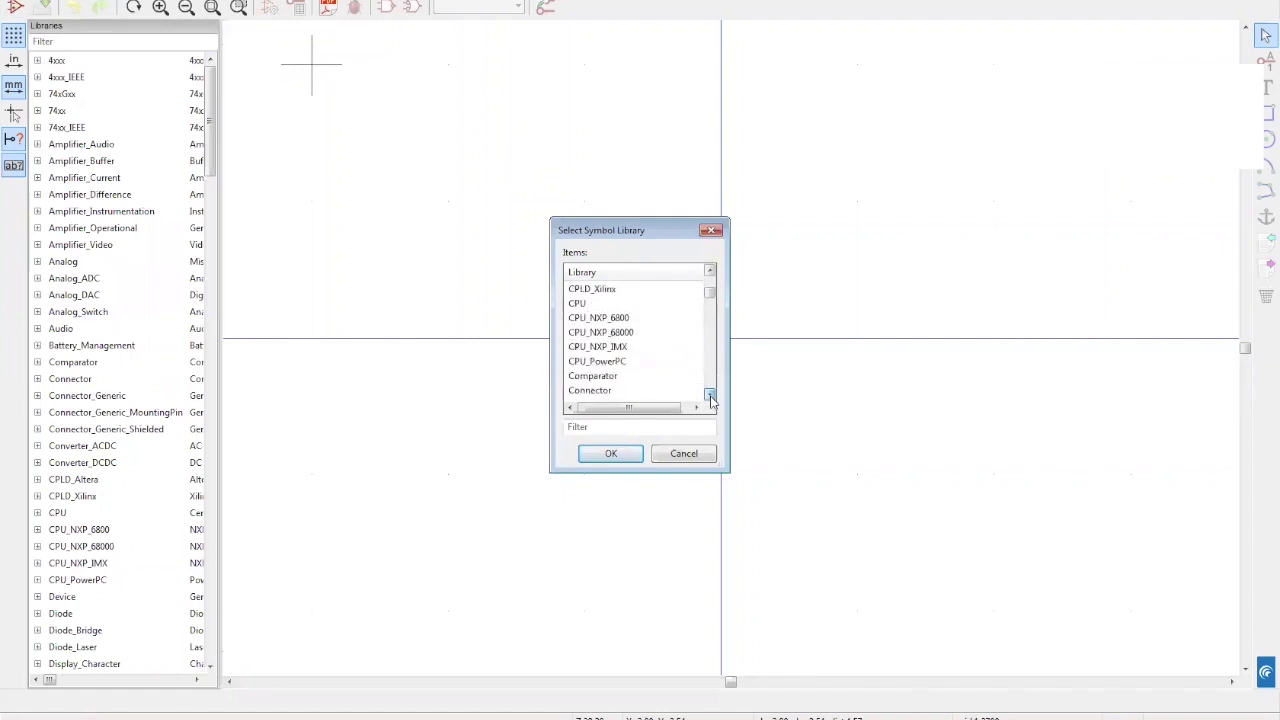
scroll(710, 390, "down", 5)
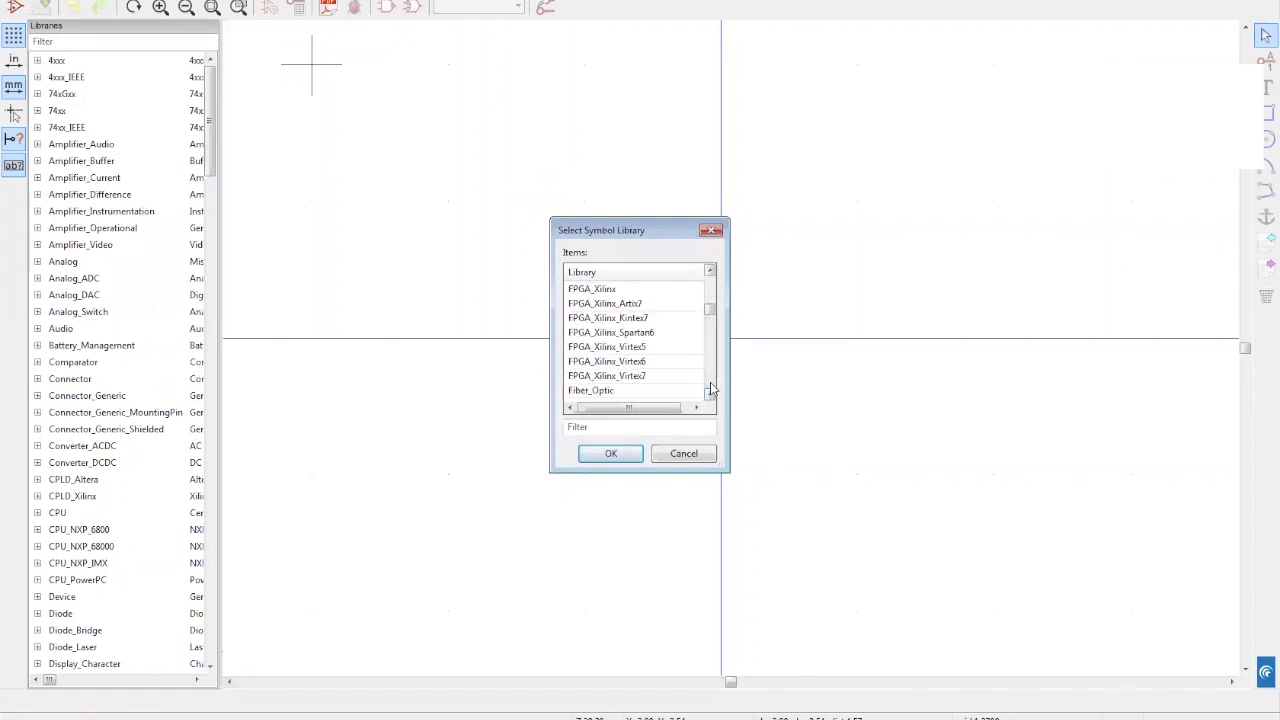
scroll(710, 390, "down", 3)
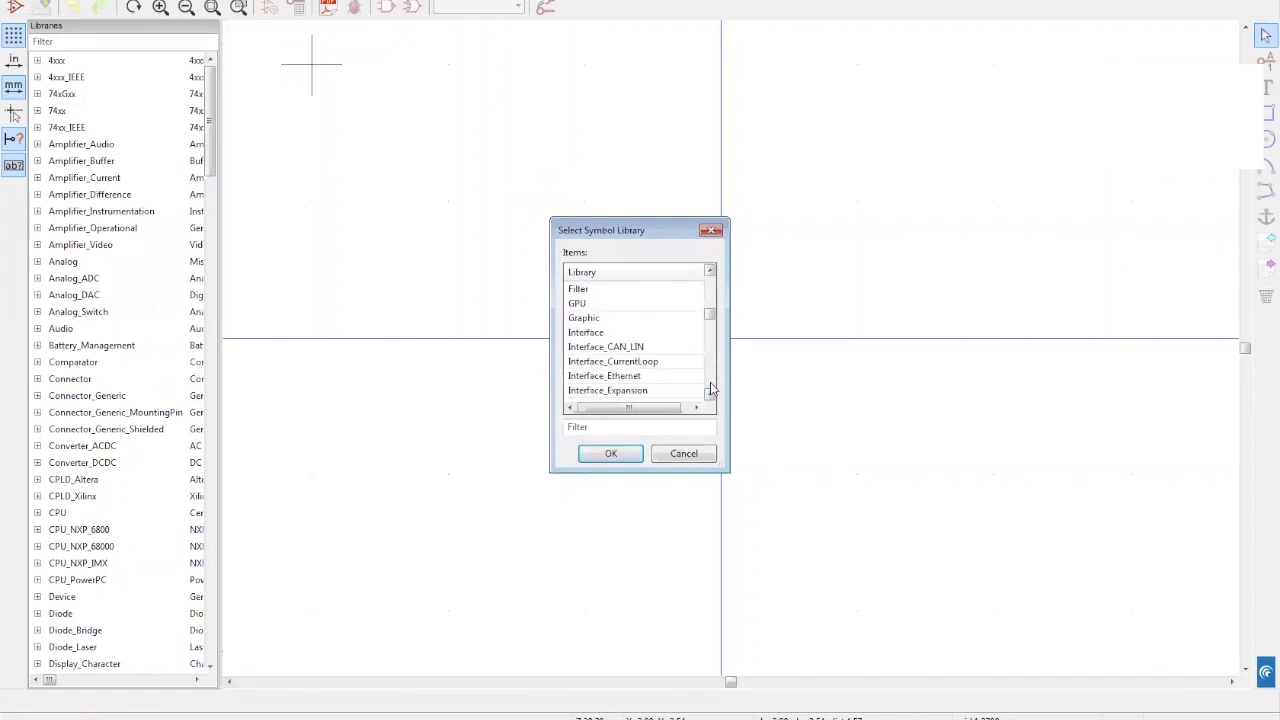
scroll(710, 395, "down", 2)
scroll(711, 397, "down", 10)
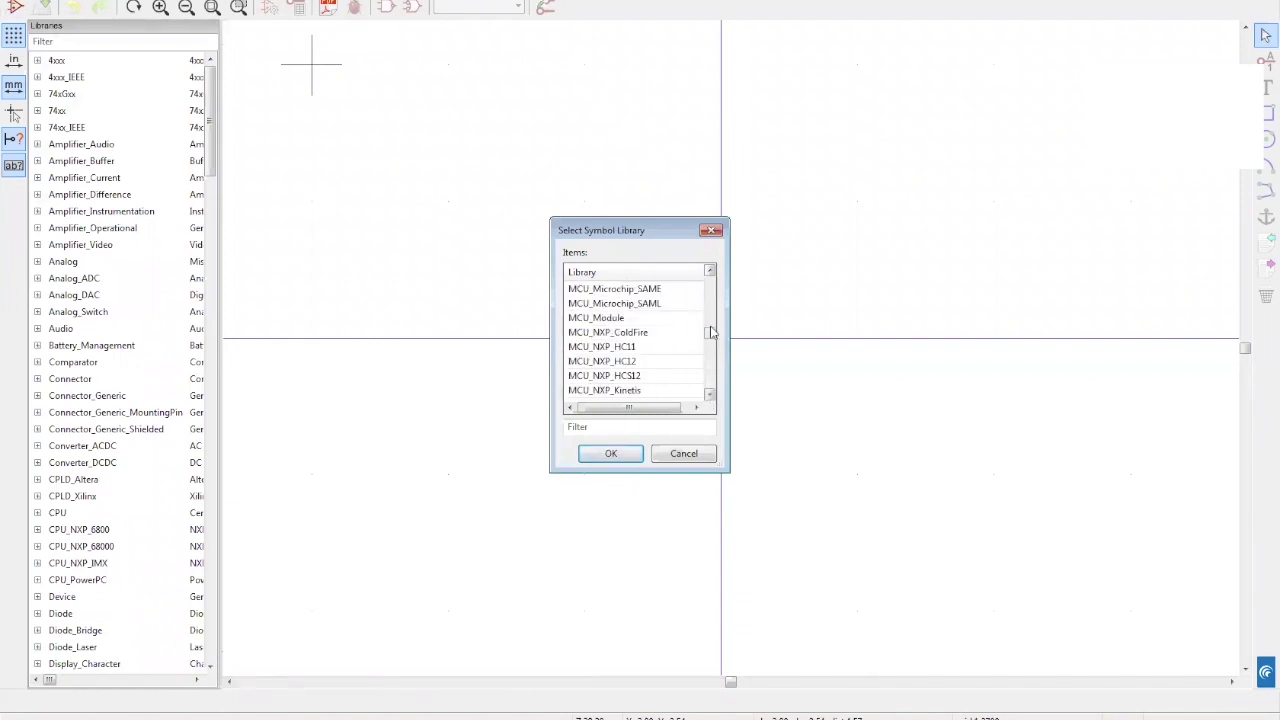
left_click(709, 272)
scroll(709, 274, "up", 4)
left_click(709, 272)
left_click(709, 272)
left_click(709, 272)
left_click(709, 272)
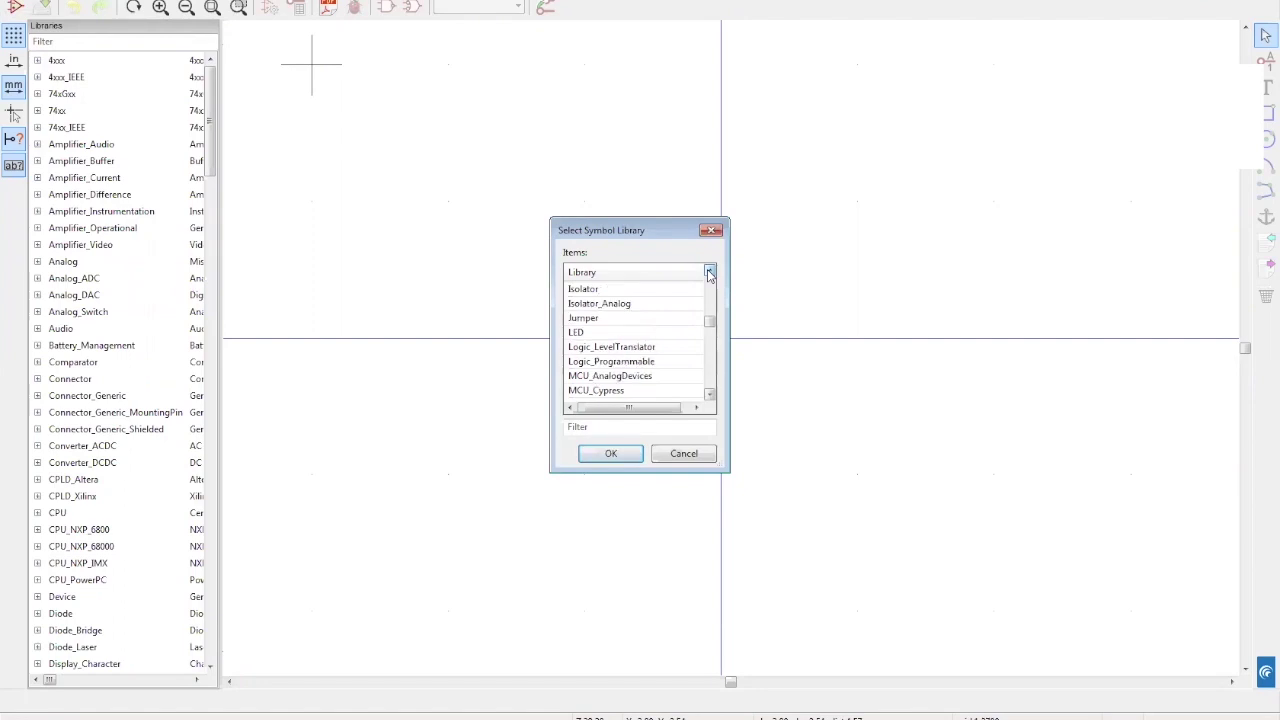
left_click(709, 272)
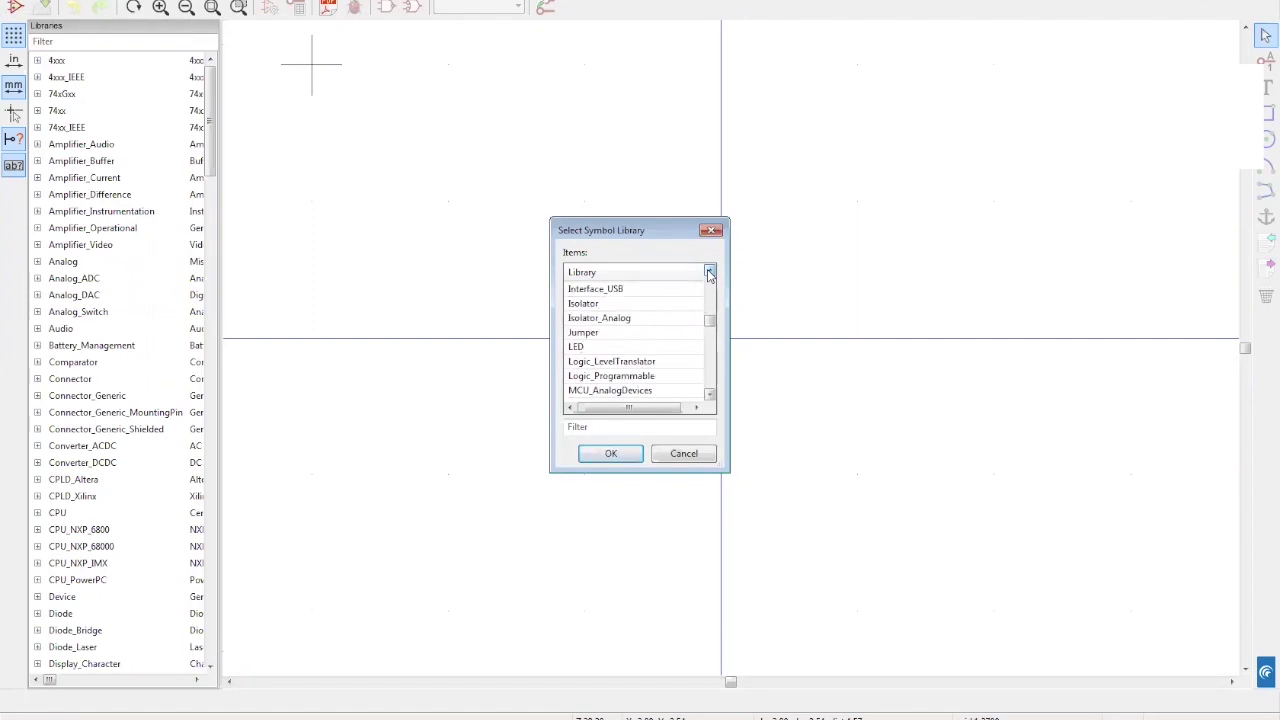
left_click(709, 272)
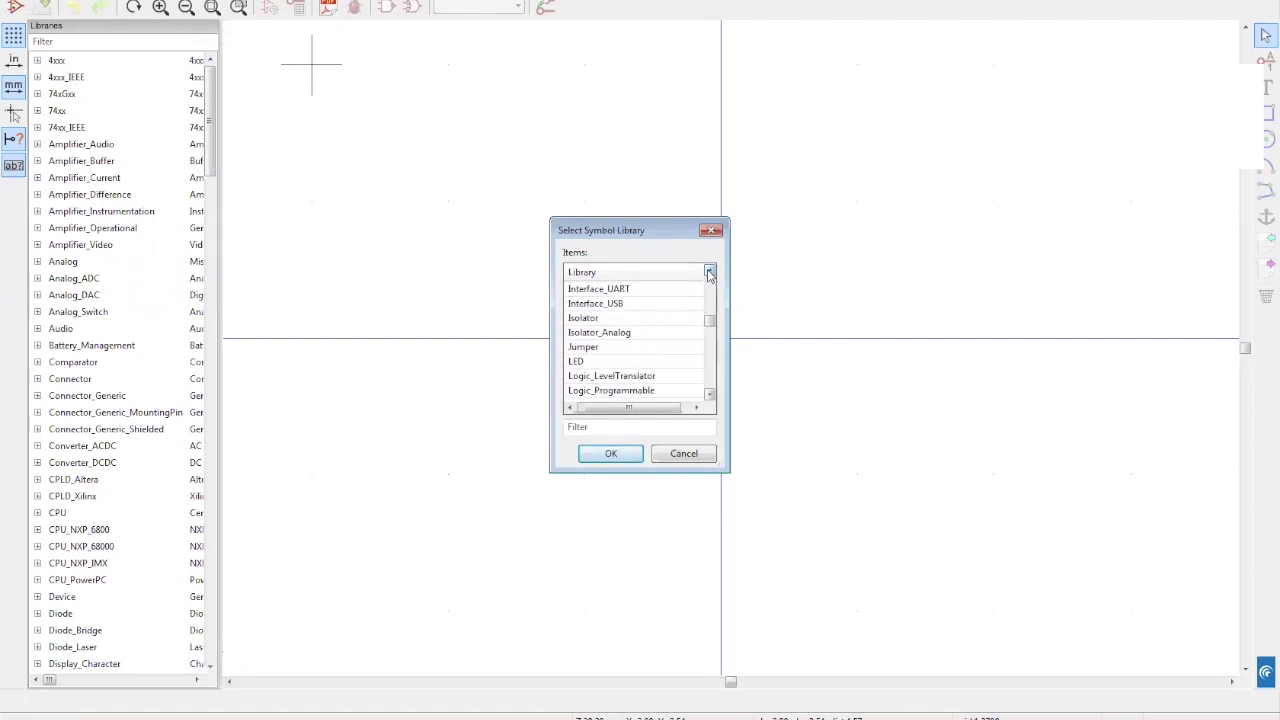
left_click(710, 396)
left_click(712, 397)
scroll(710, 385, "down", 10)
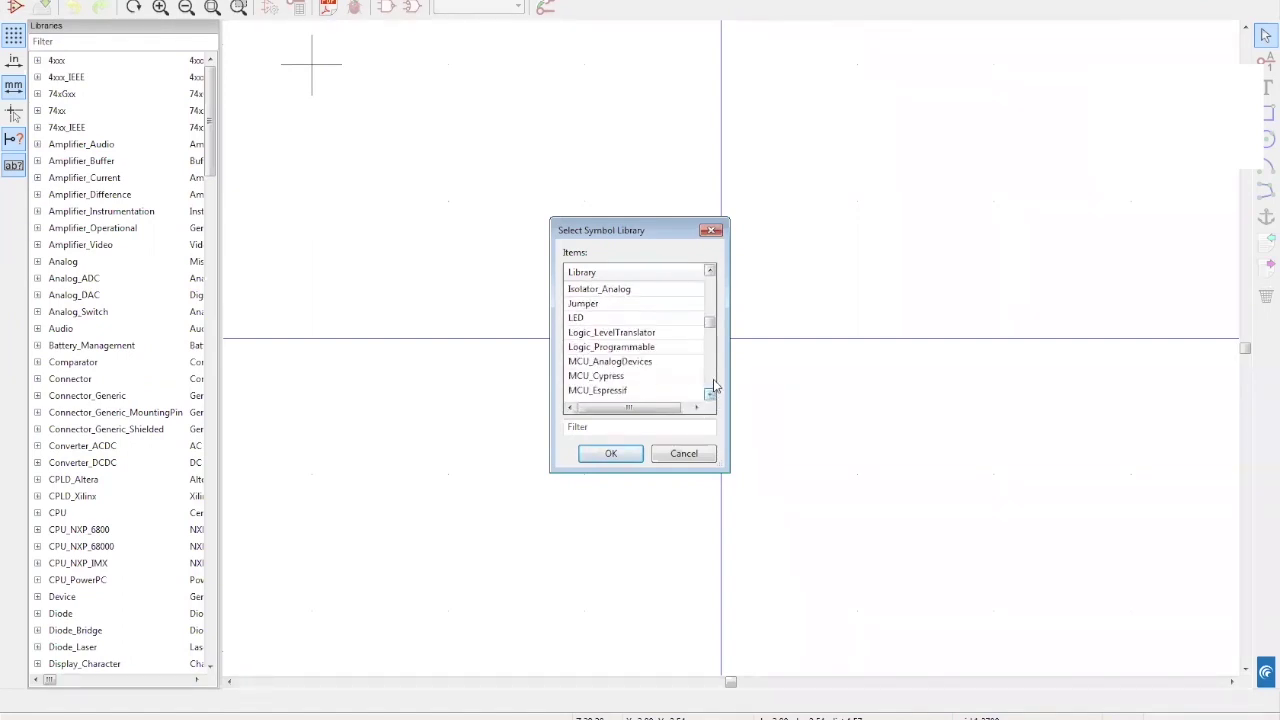
scroll(710, 379, "down", 15)
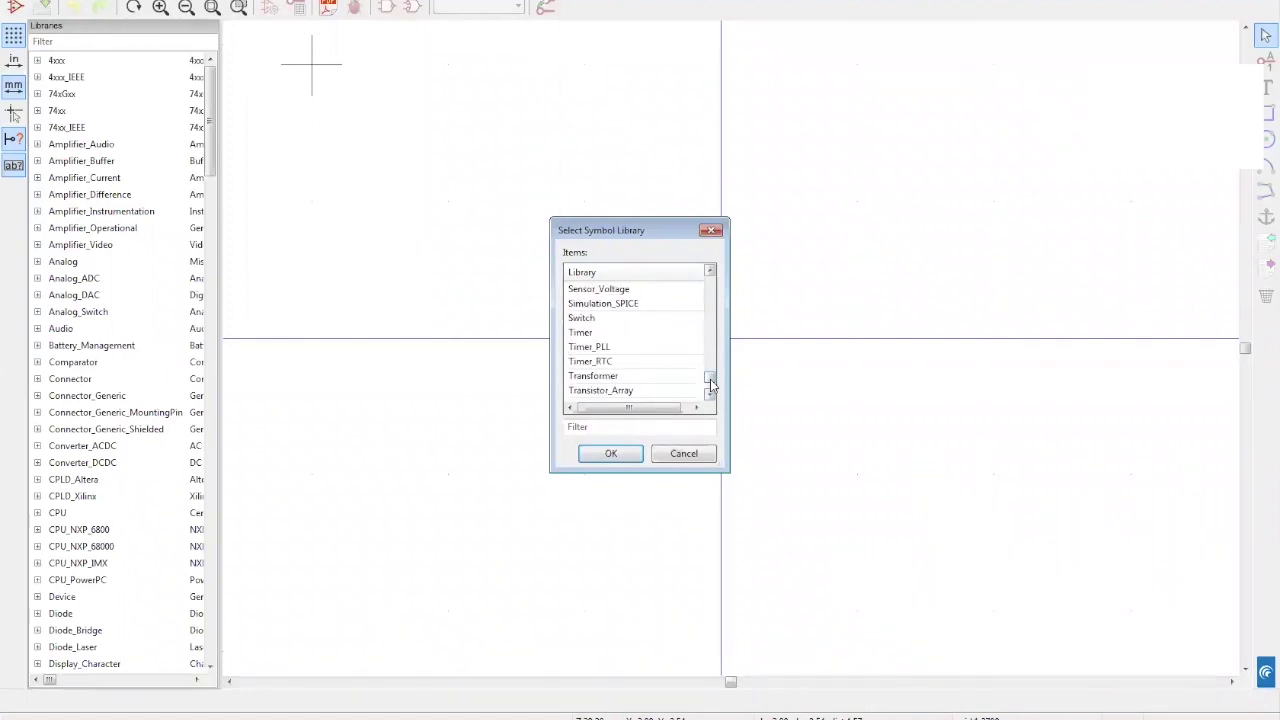
scroll(710, 385, "down", 3)
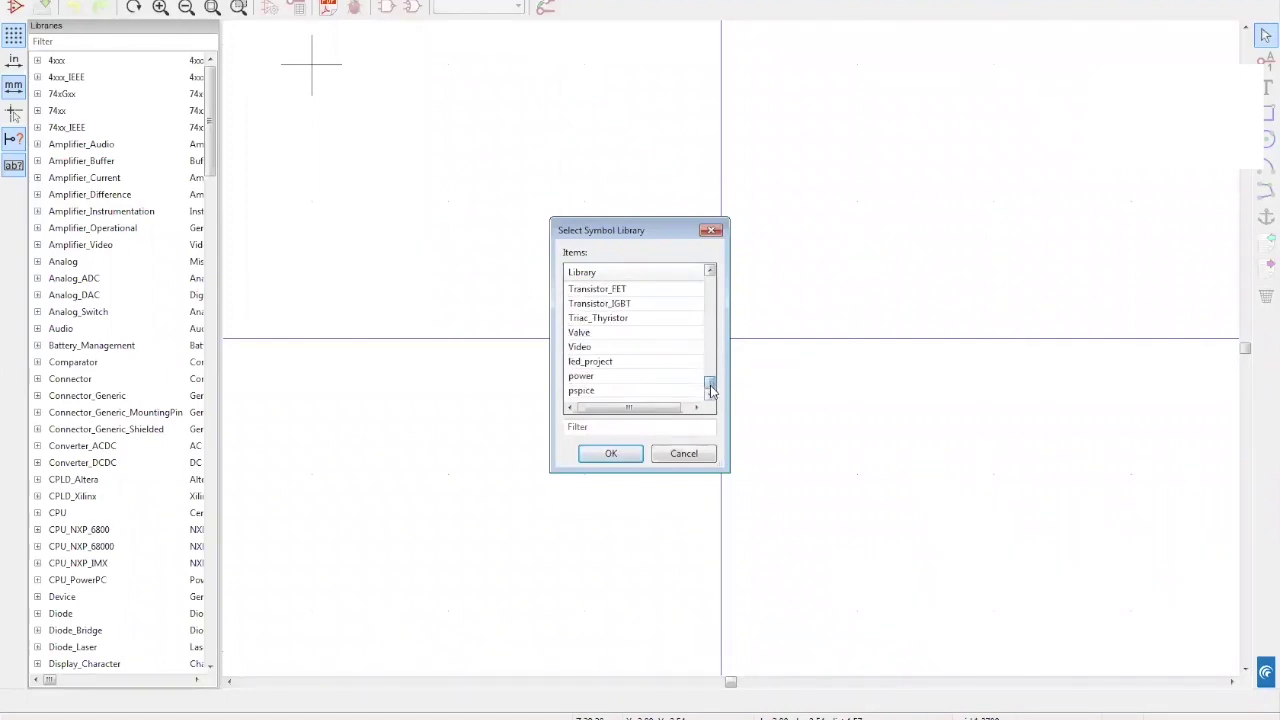
left_click(620, 364)
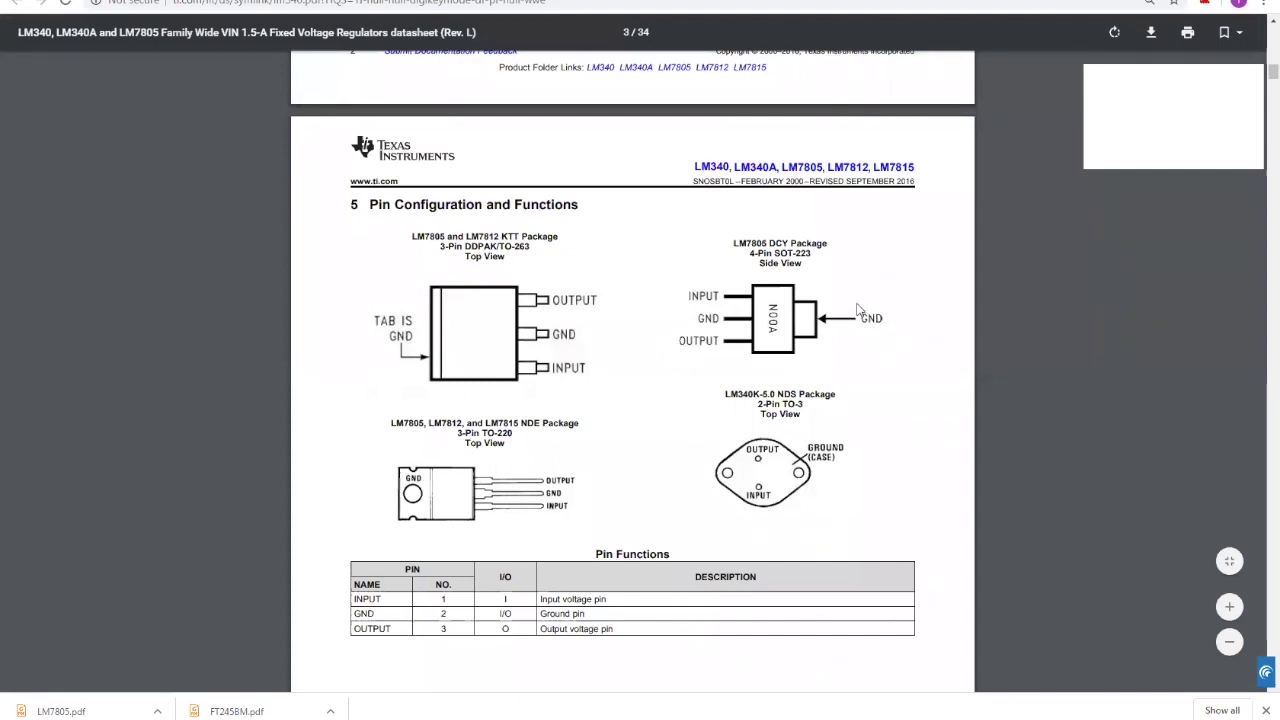
- Switch from the LM7805 datasheet back to the Symbol Editor and set the grid to 1.2700 mm (50.00 mils)
key("alt+Tab")
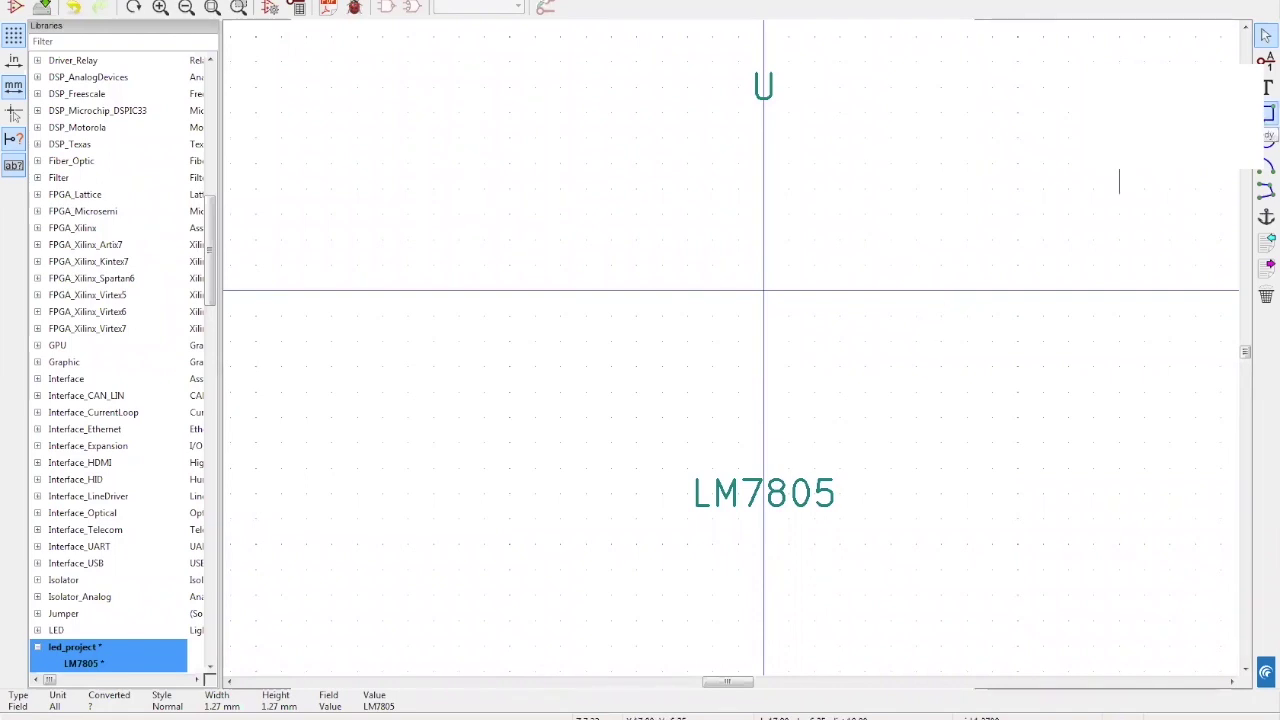
left_click(1268, 113)
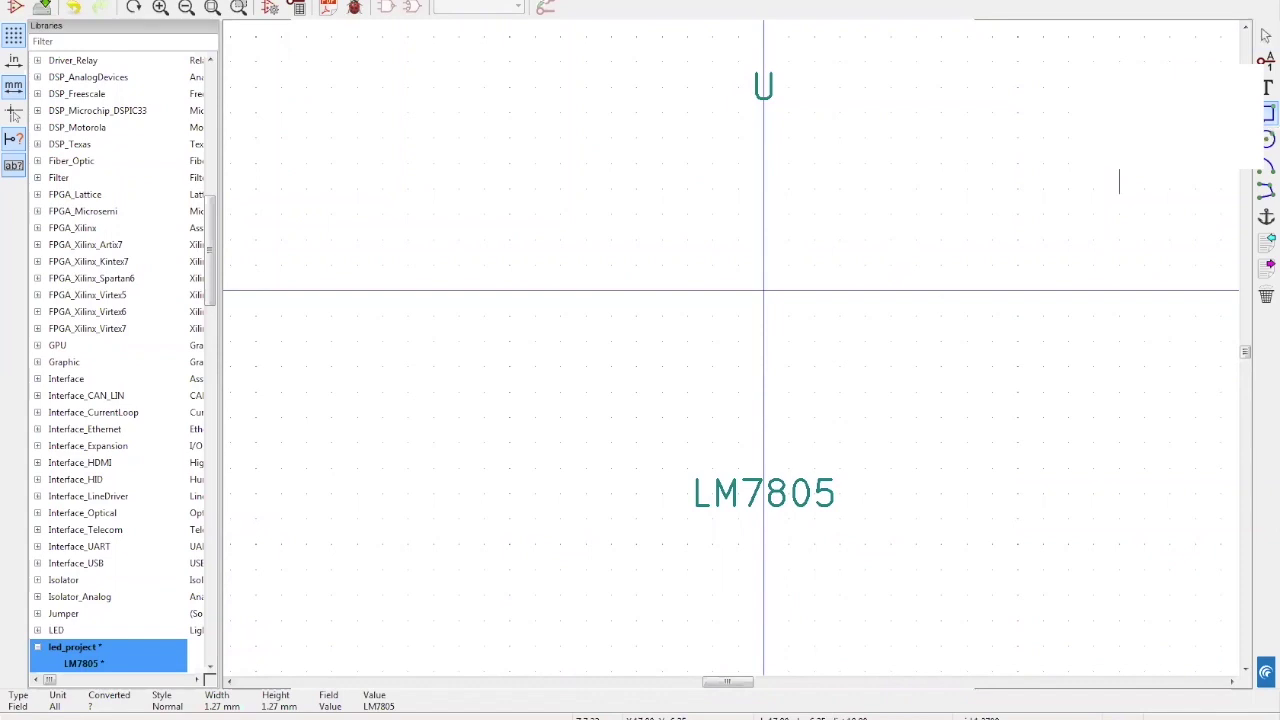
right_click(656, 196)
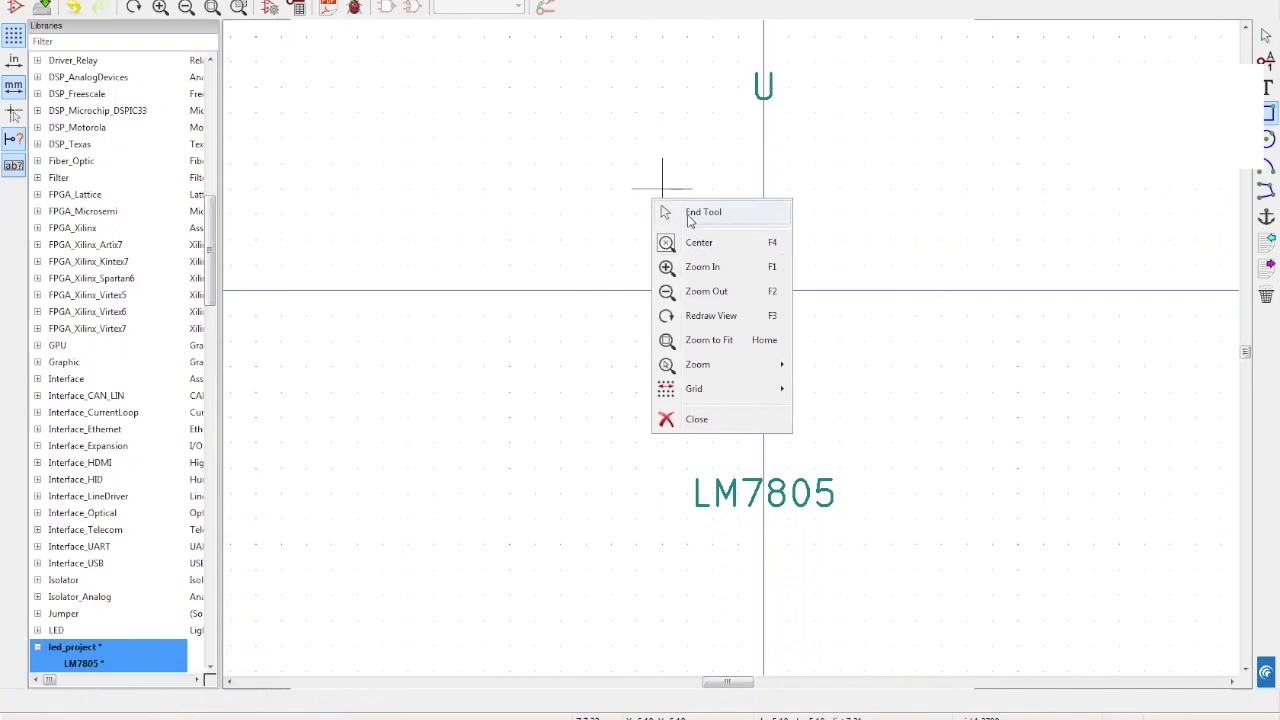
left_click(688, 214)
right_click(688, 214)
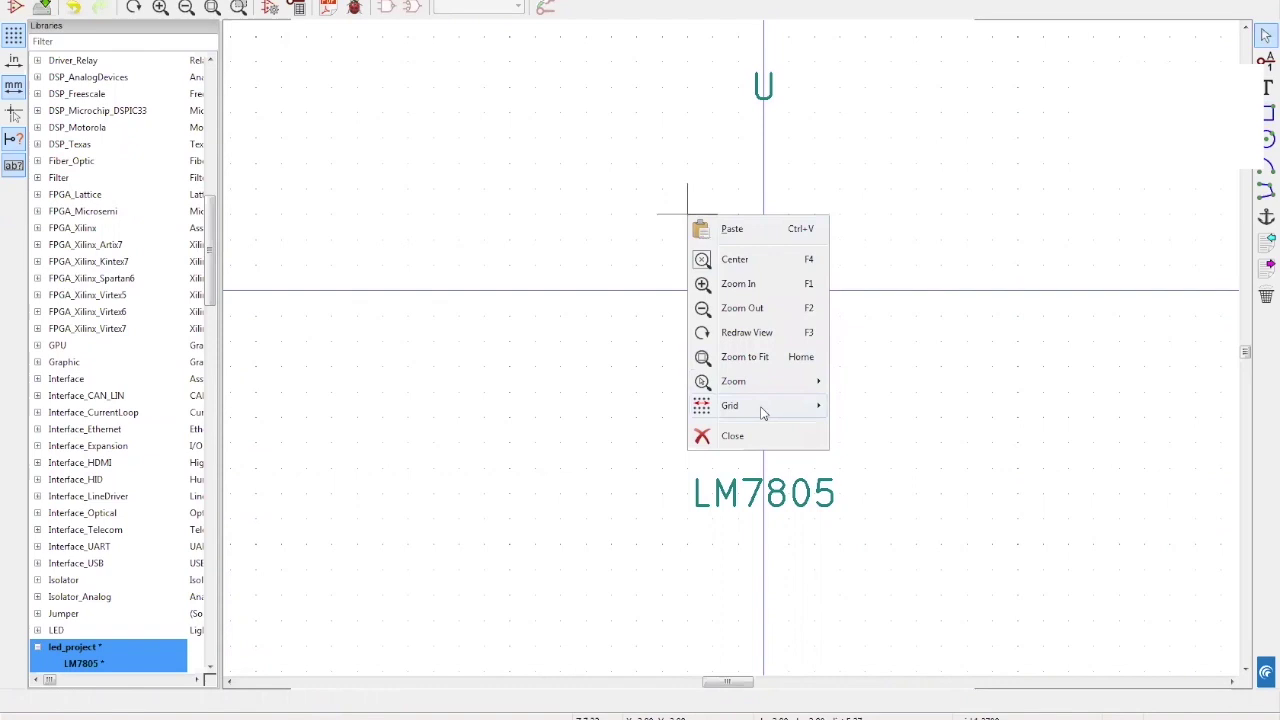
mouse_move(762, 411)
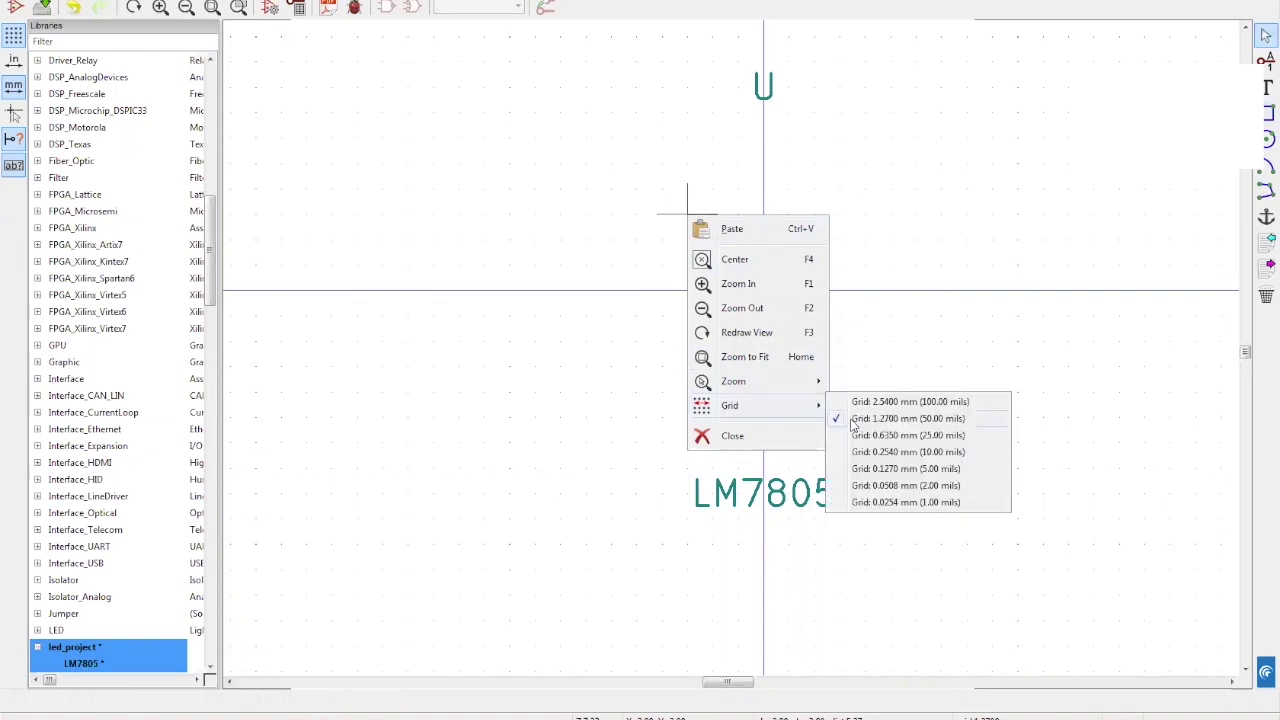
left_click(901, 424)
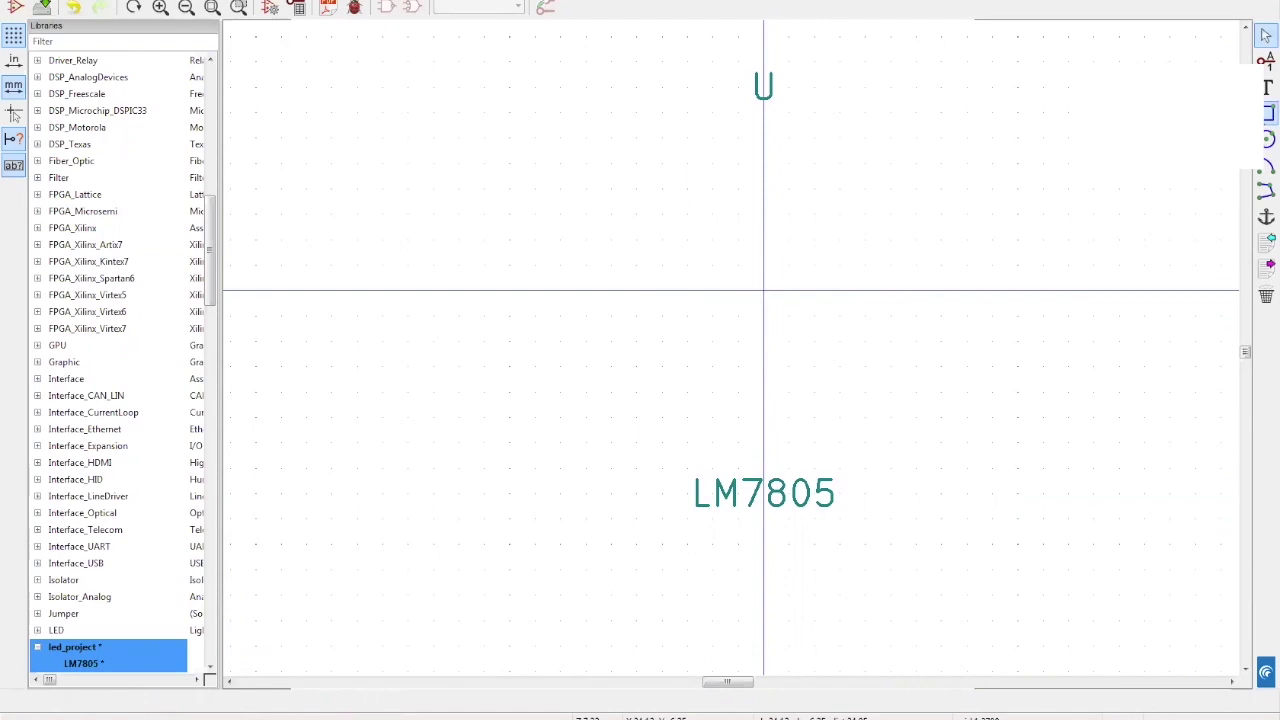
- Draw a rectangular body centred on the origin, about 10 by 8 grid squares, and fill it with the yellow background colour
left_click(1268, 137)
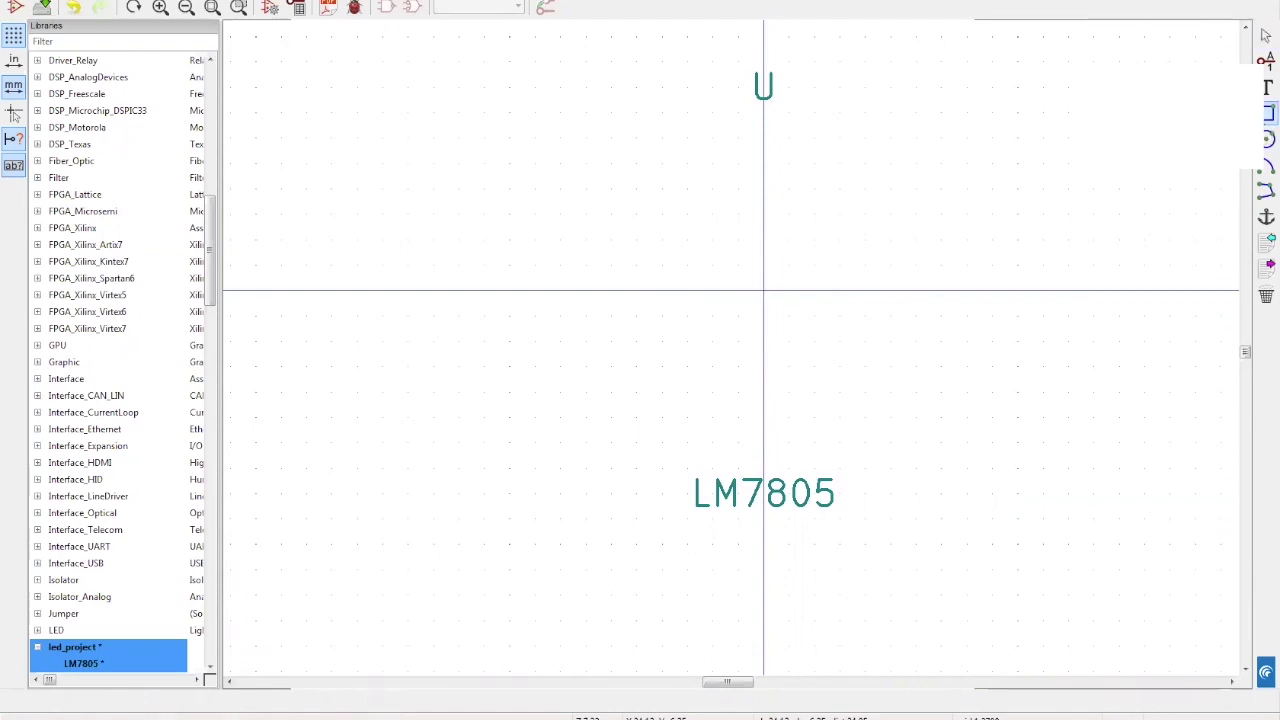
left_click(636, 189)
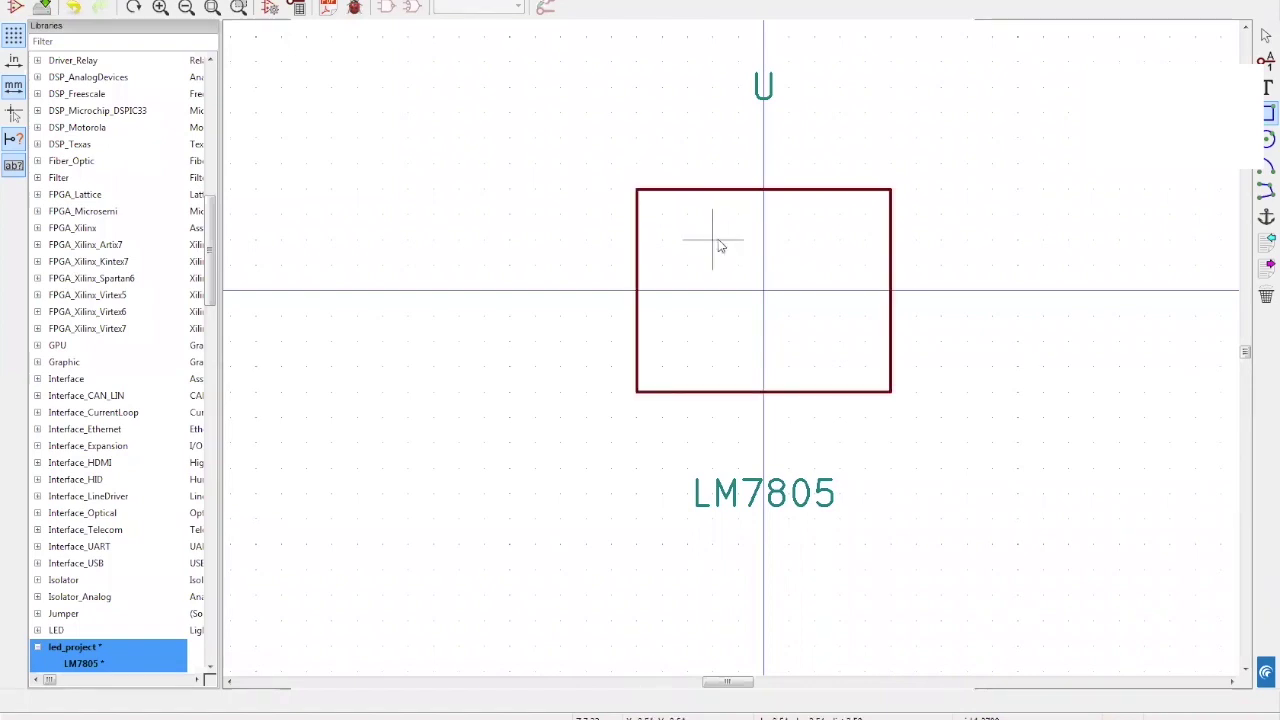
right_click(716, 240)
left_click(768, 253)
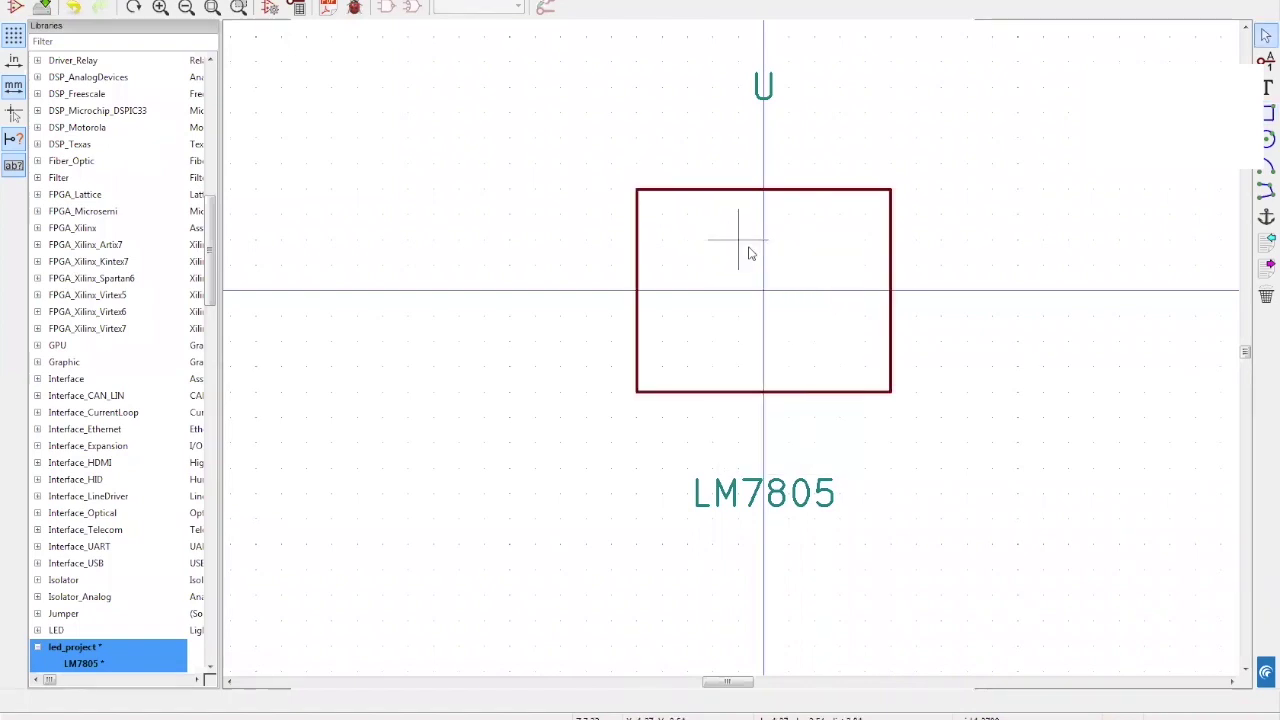
right_click(641, 241)
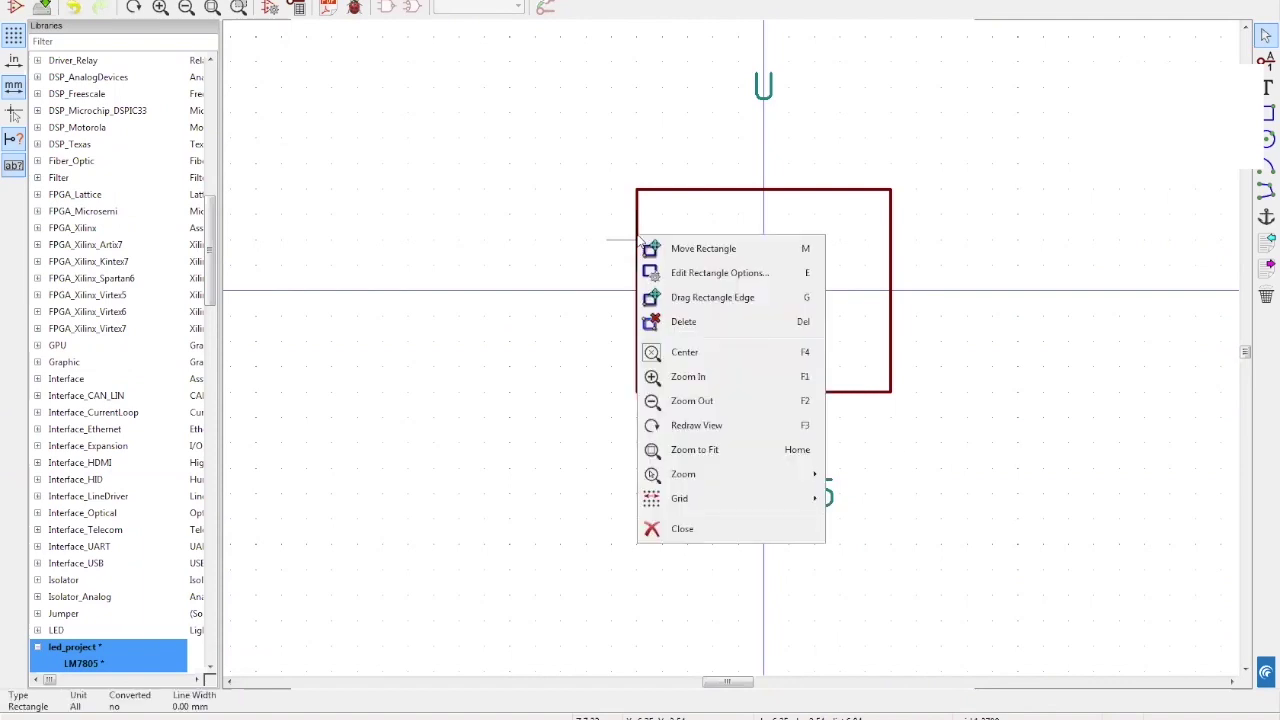
key("Escape")
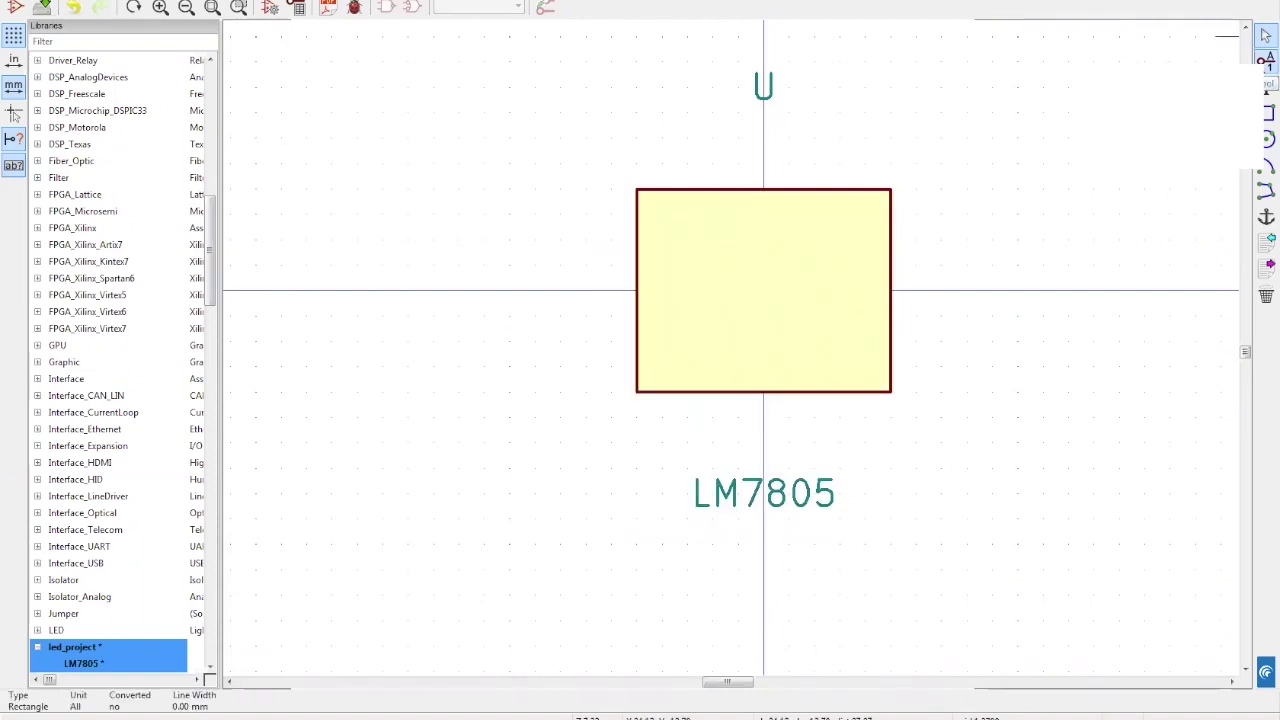
- Add an input pin named IN with number 1, attached to the body's left edge at mid-height
left_click(1266, 60)
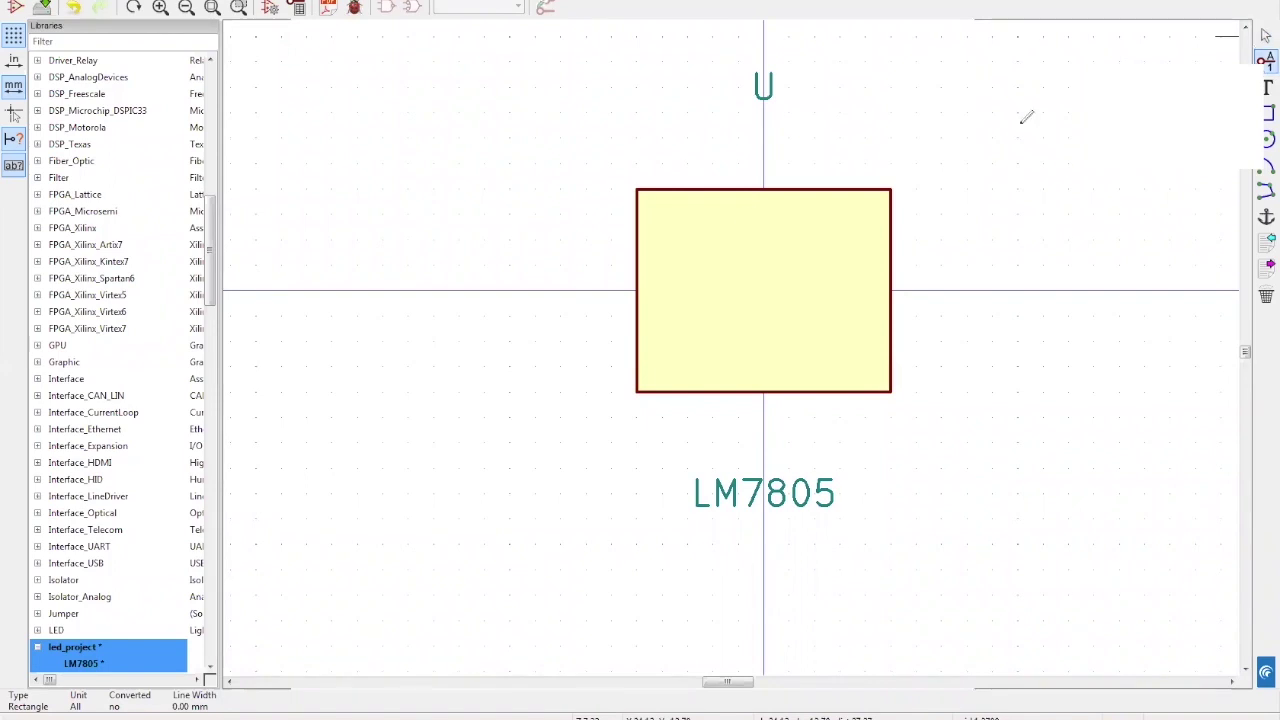
left_click(486, 288)
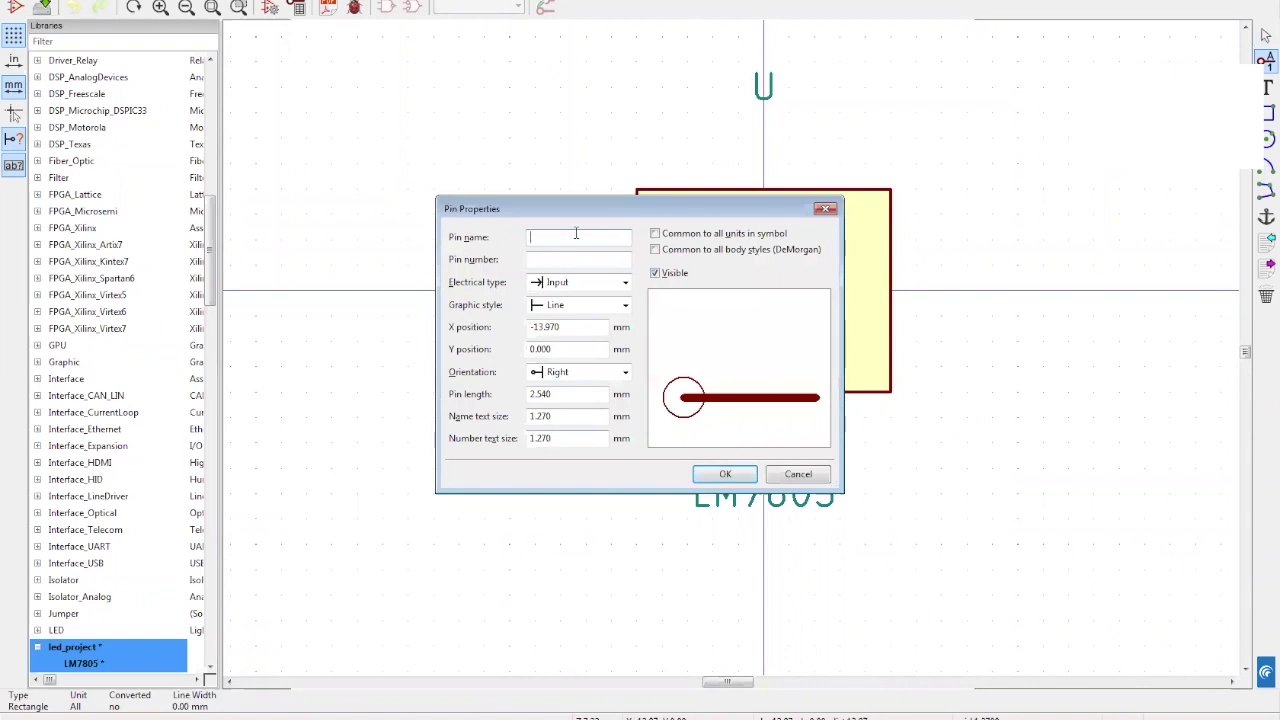
type("in")
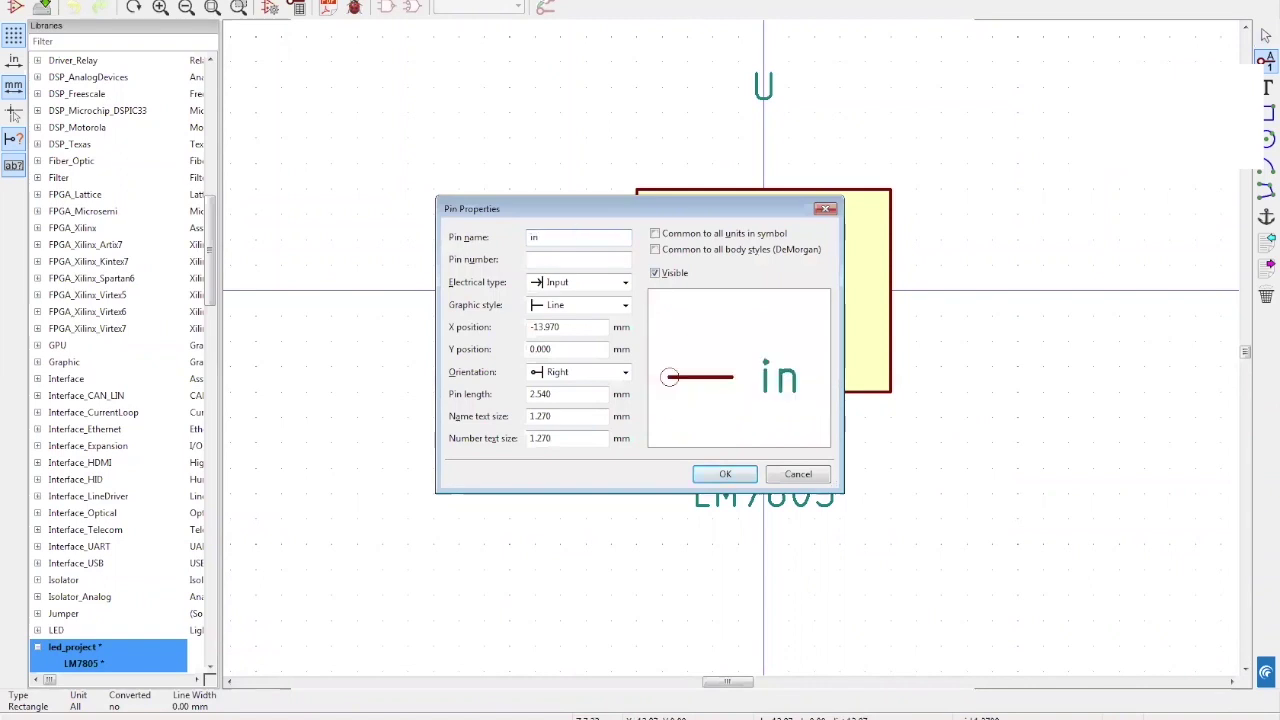
key("BackSpace")
key("BackSpace")
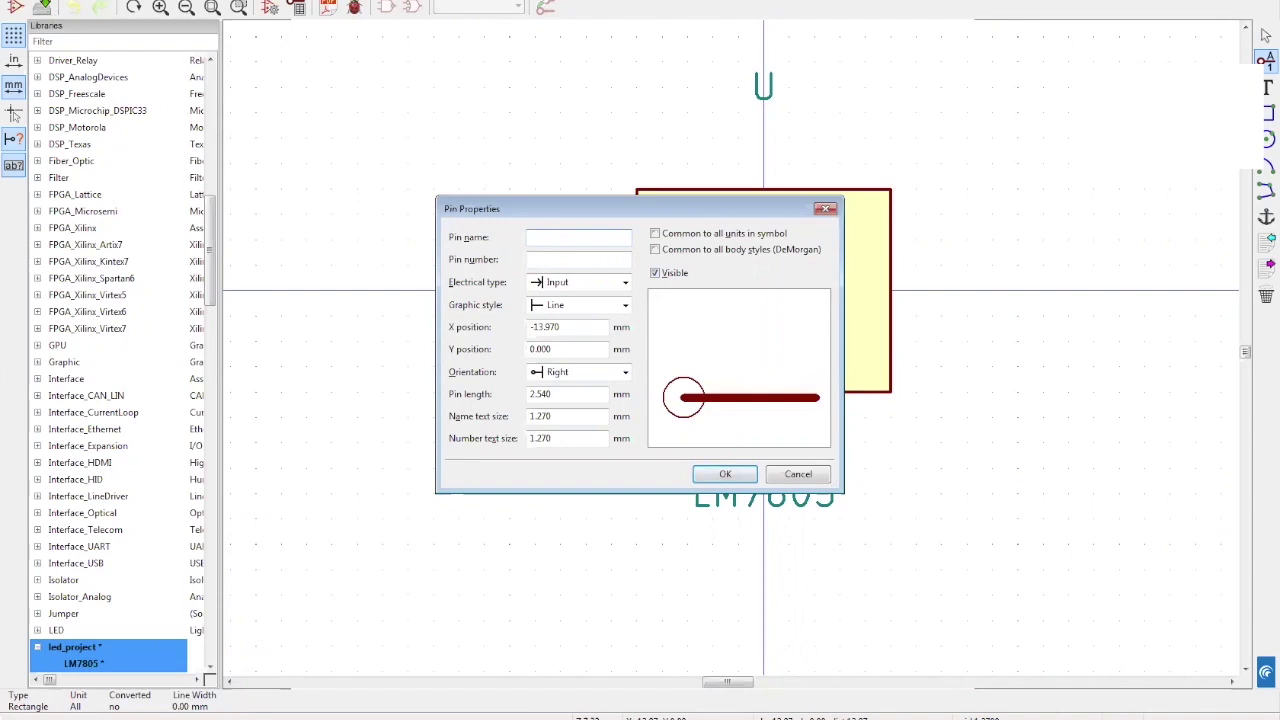
type("IN")
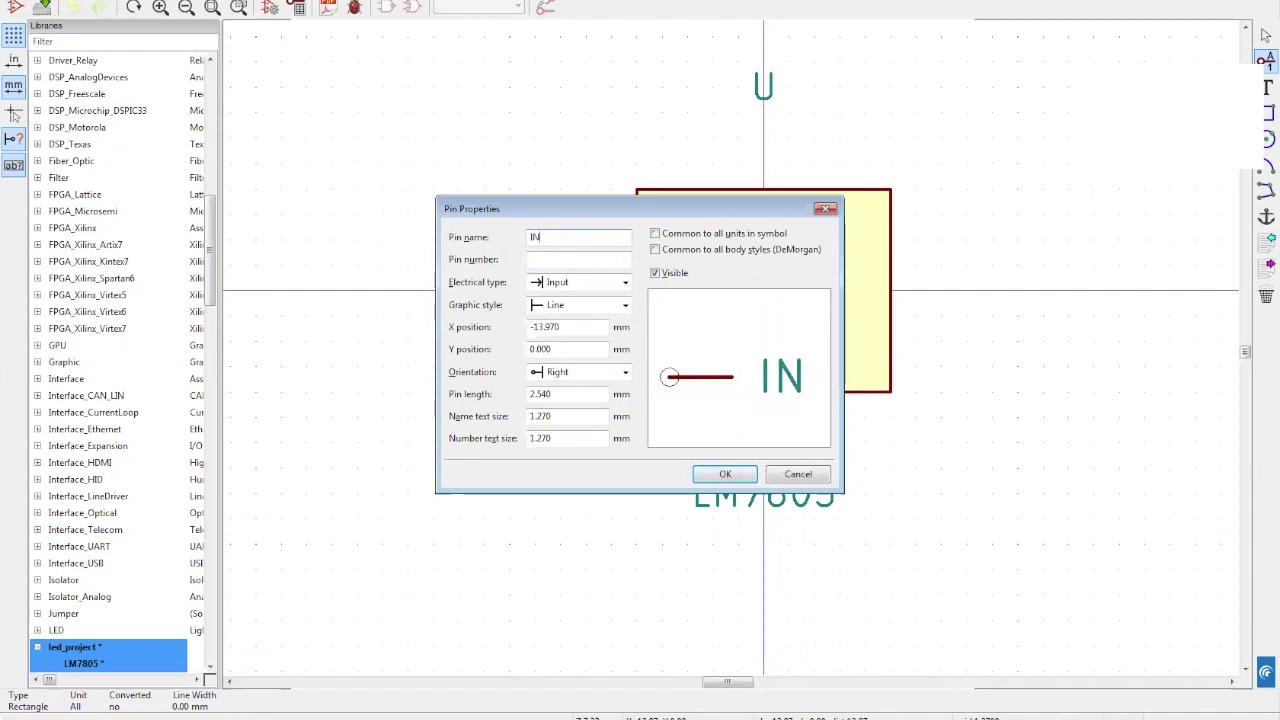
left_click(579, 259)
type("1")
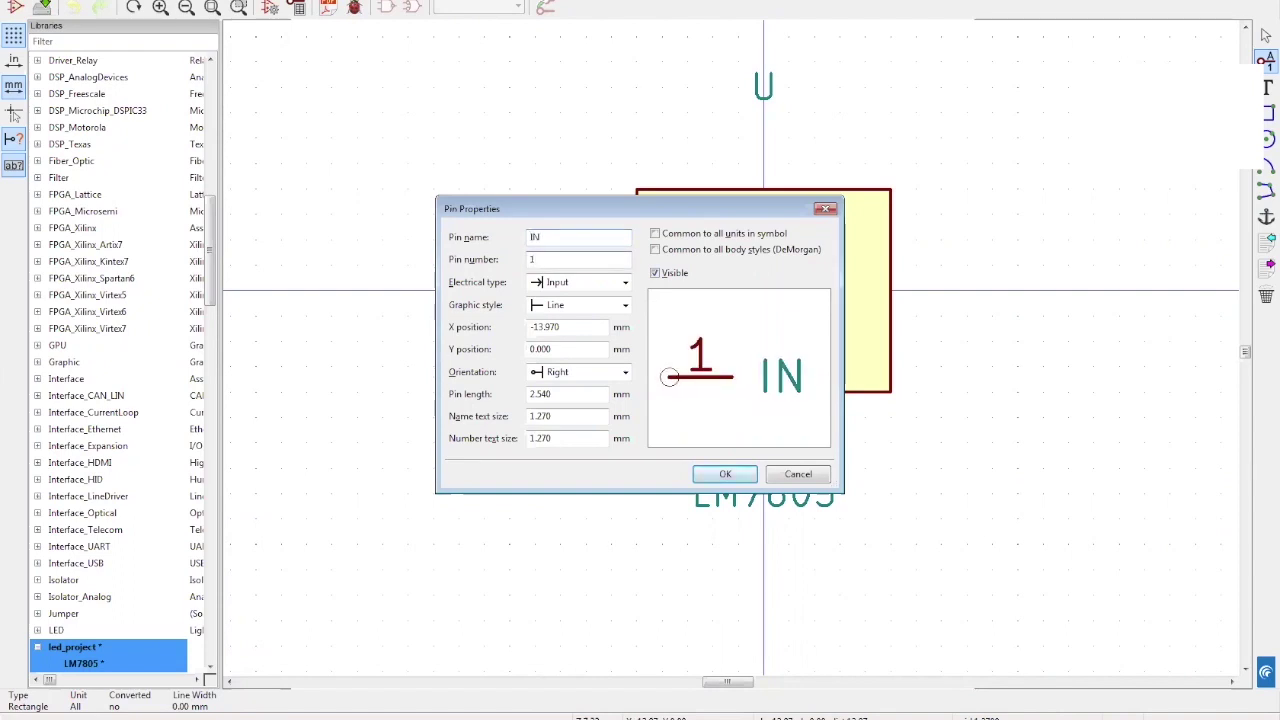
left_click(741, 476)
- Create a new pin named OUT with number 3 beside the body's right edge
left_click(960, 269)
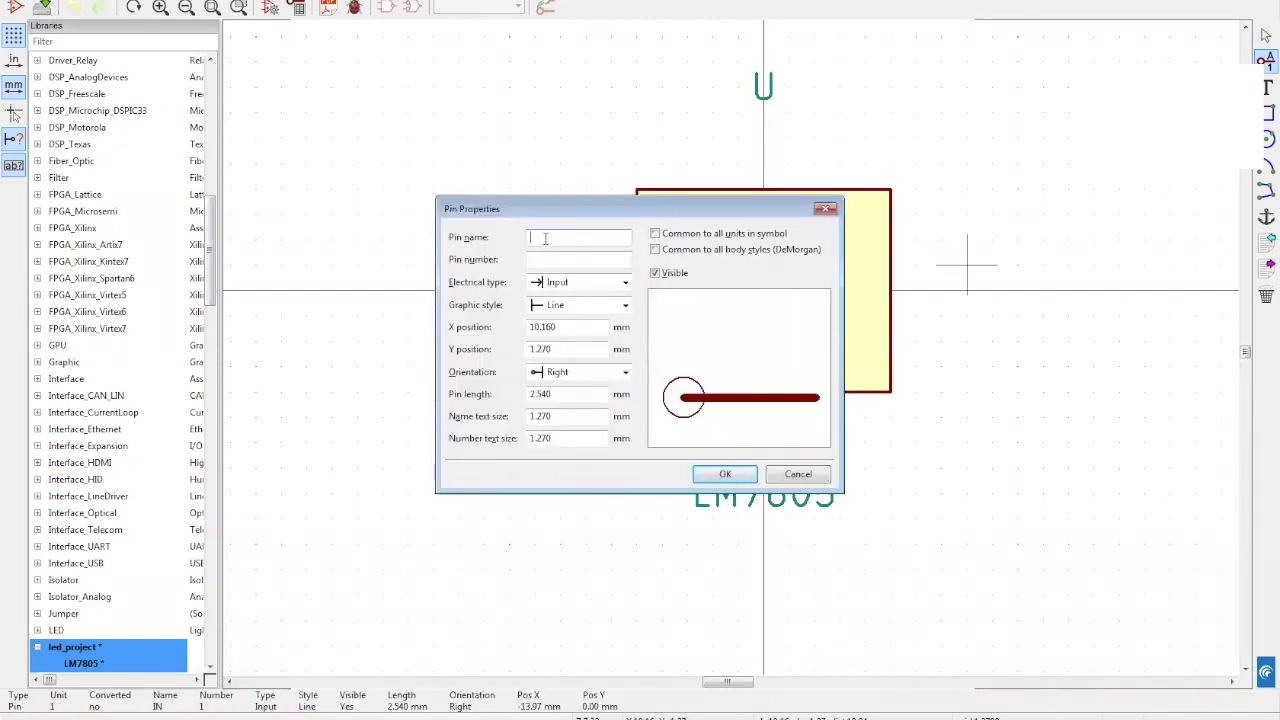
type("OUT")
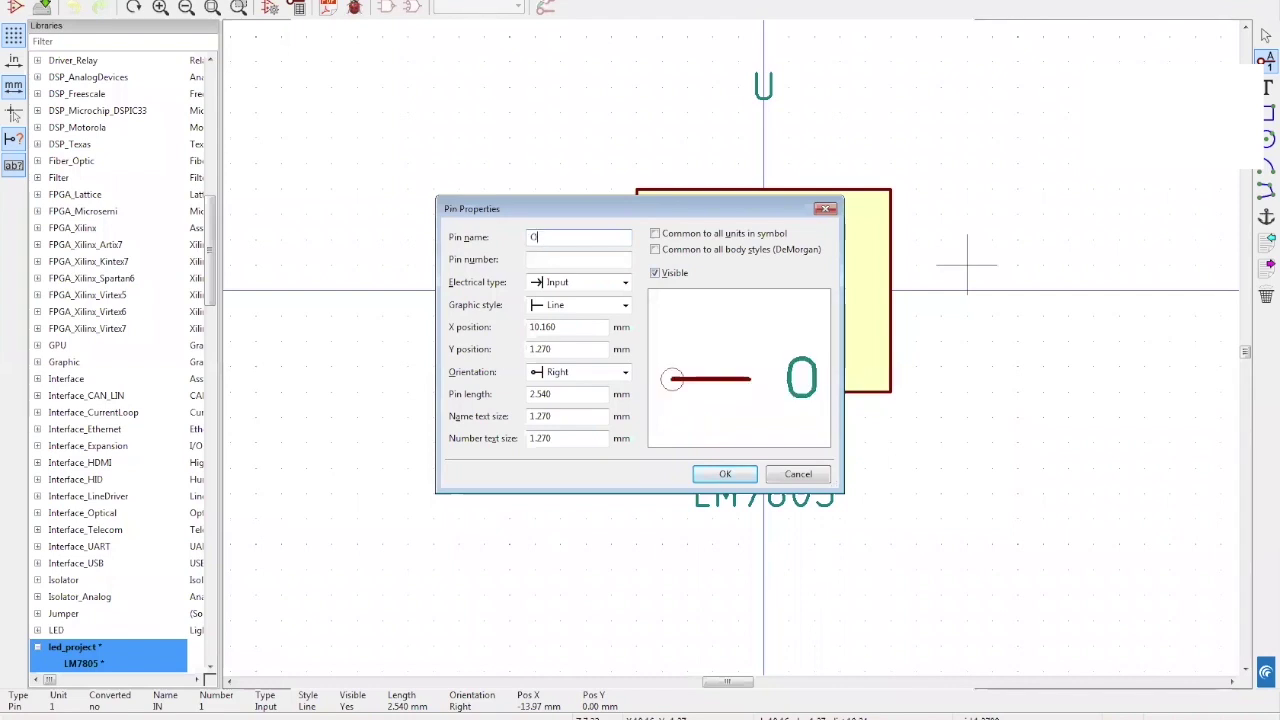
left_click(578, 259)
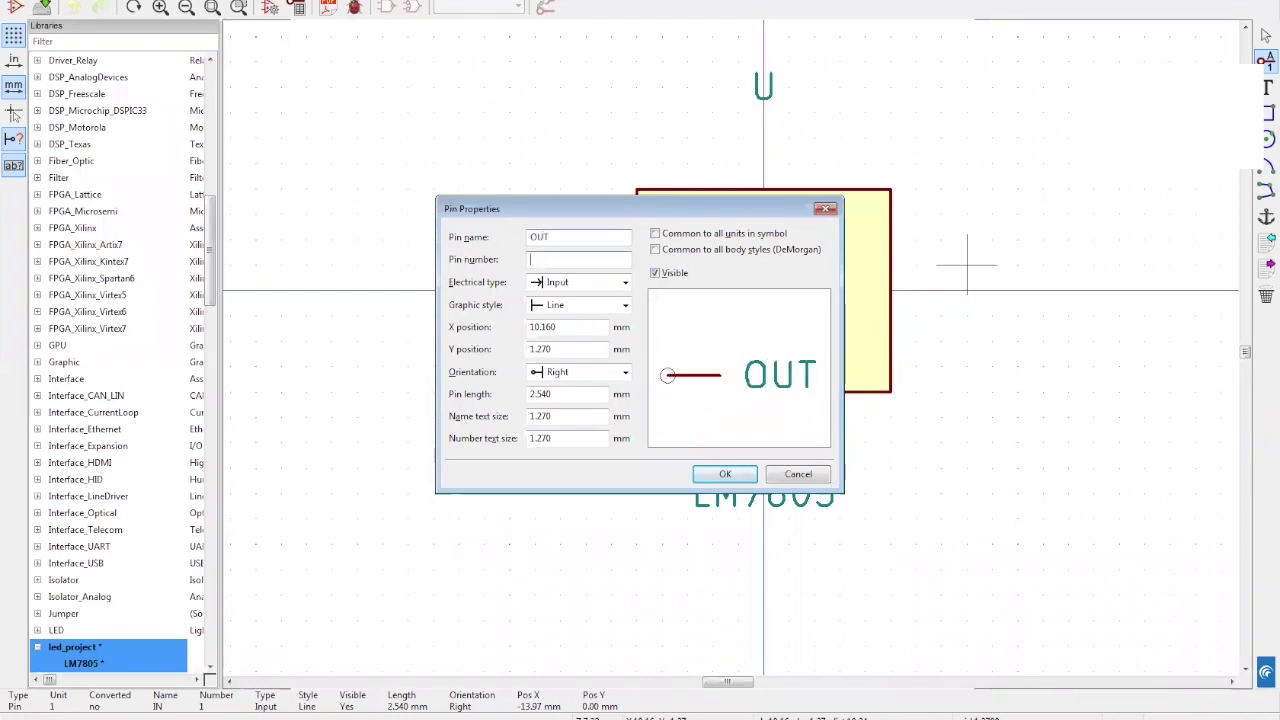
type("3")
key("Return")
- Rotate the OUT pin to face the body and attach it to the body's right edge at mid-height
right_click(964, 322)
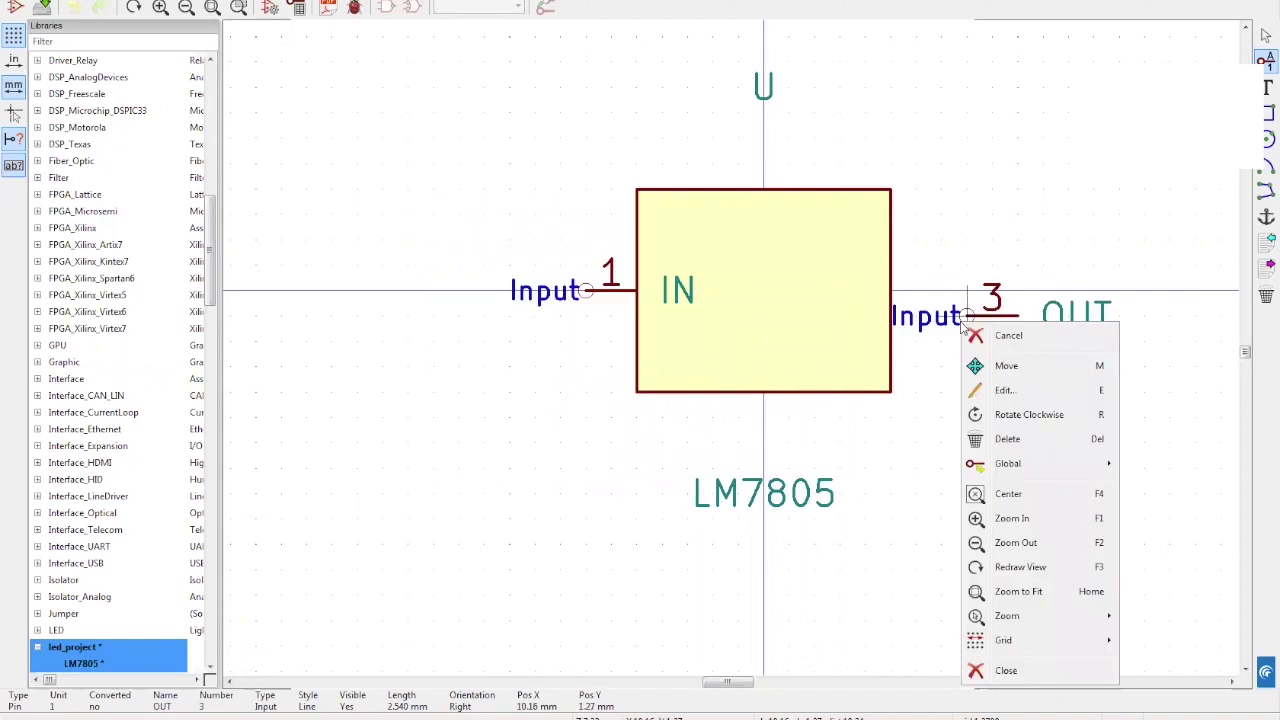
left_click(1020, 416)
right_click(1017, 415)
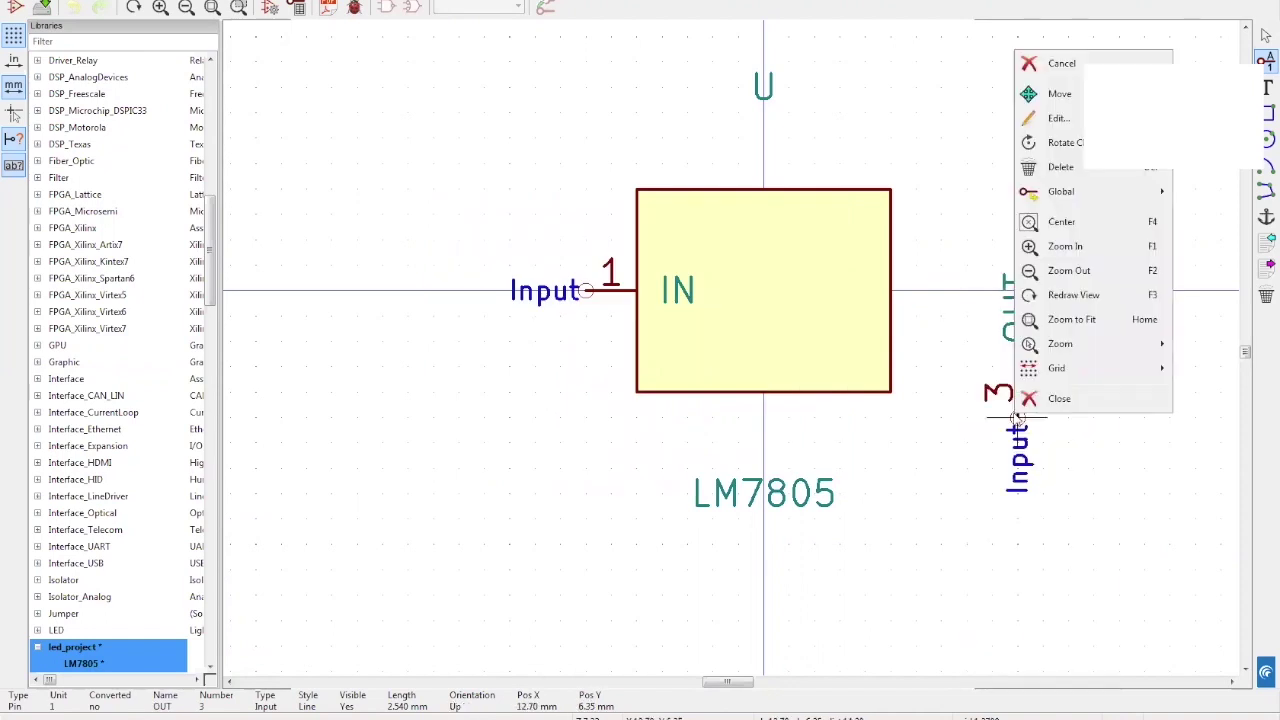
left_click(1073, 147)
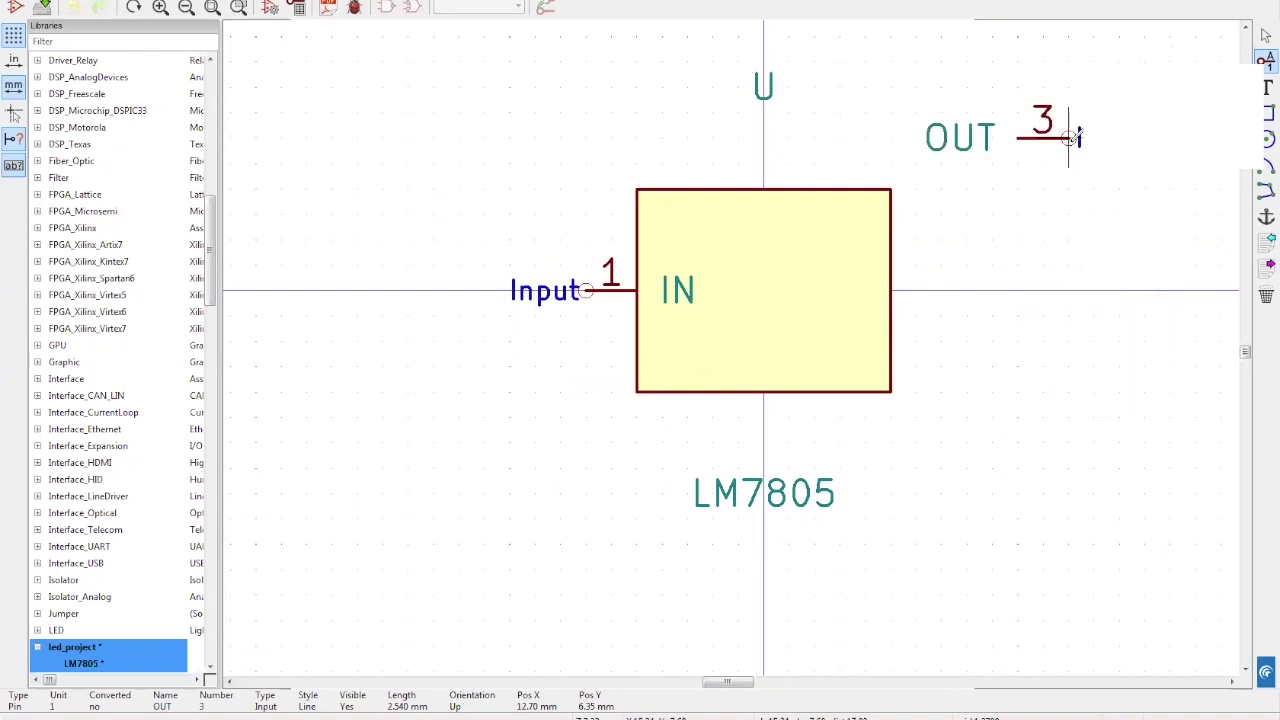
left_click(940, 290)
- Add a pin named GND with number 2, rotated to point up and attached to the left half of the body's bottom edge
left_click(521, 450)
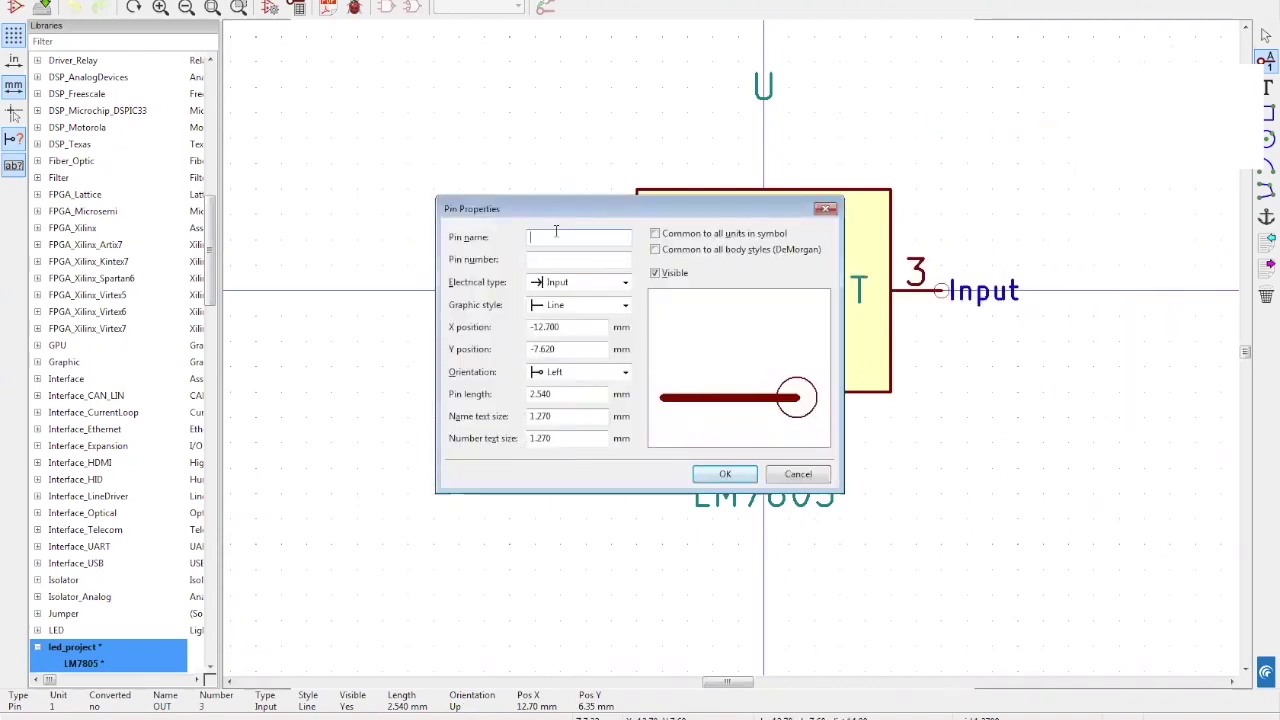
type("G")
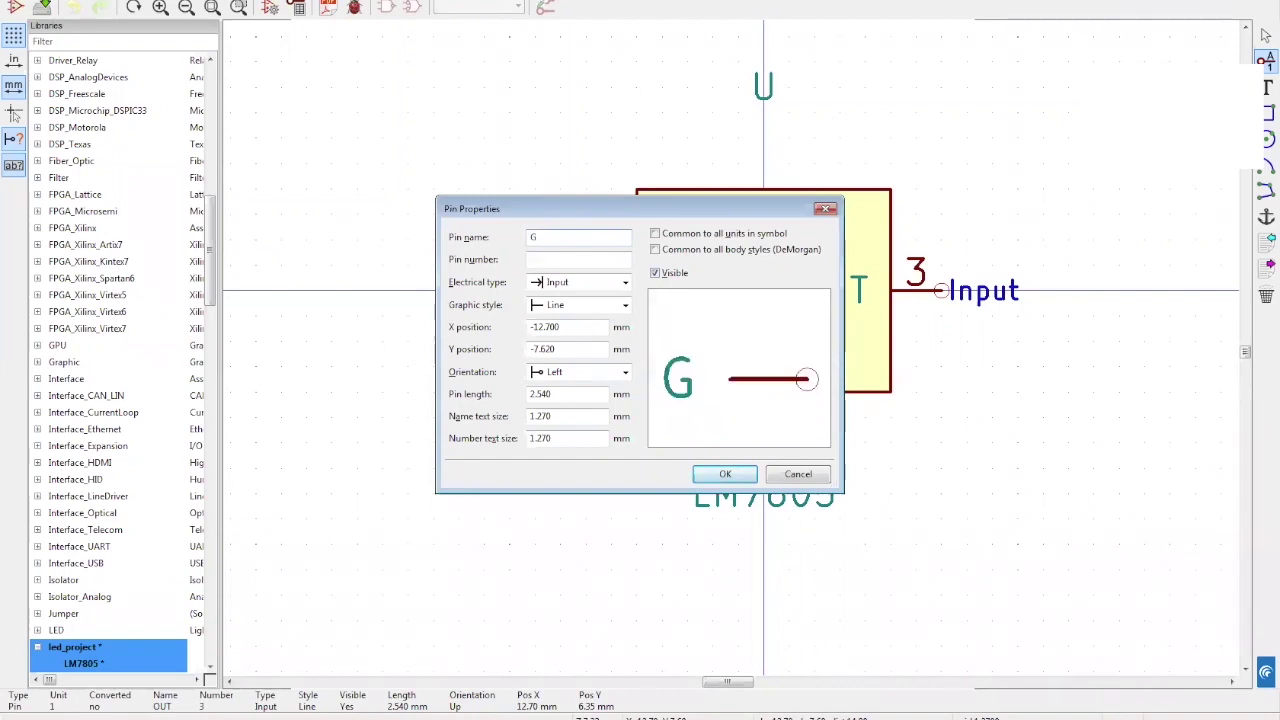
type("ND")
left_click(563, 256)
type("2")
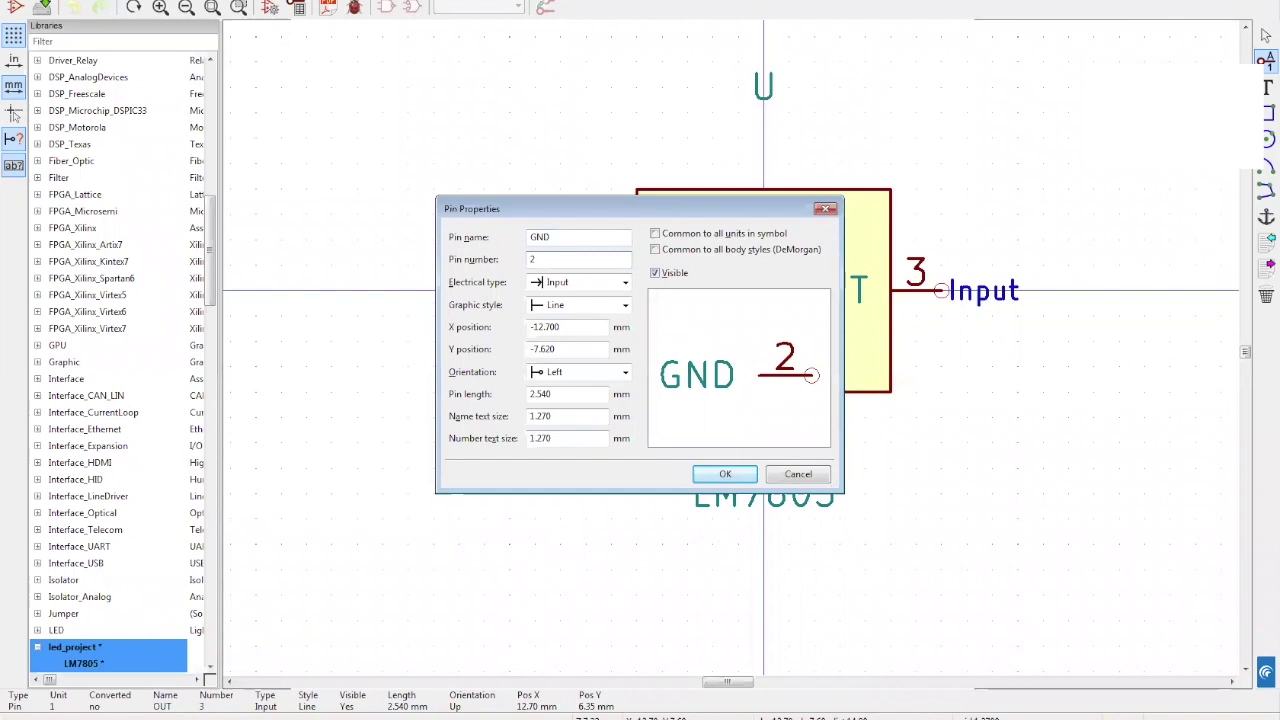
left_click(726, 474)
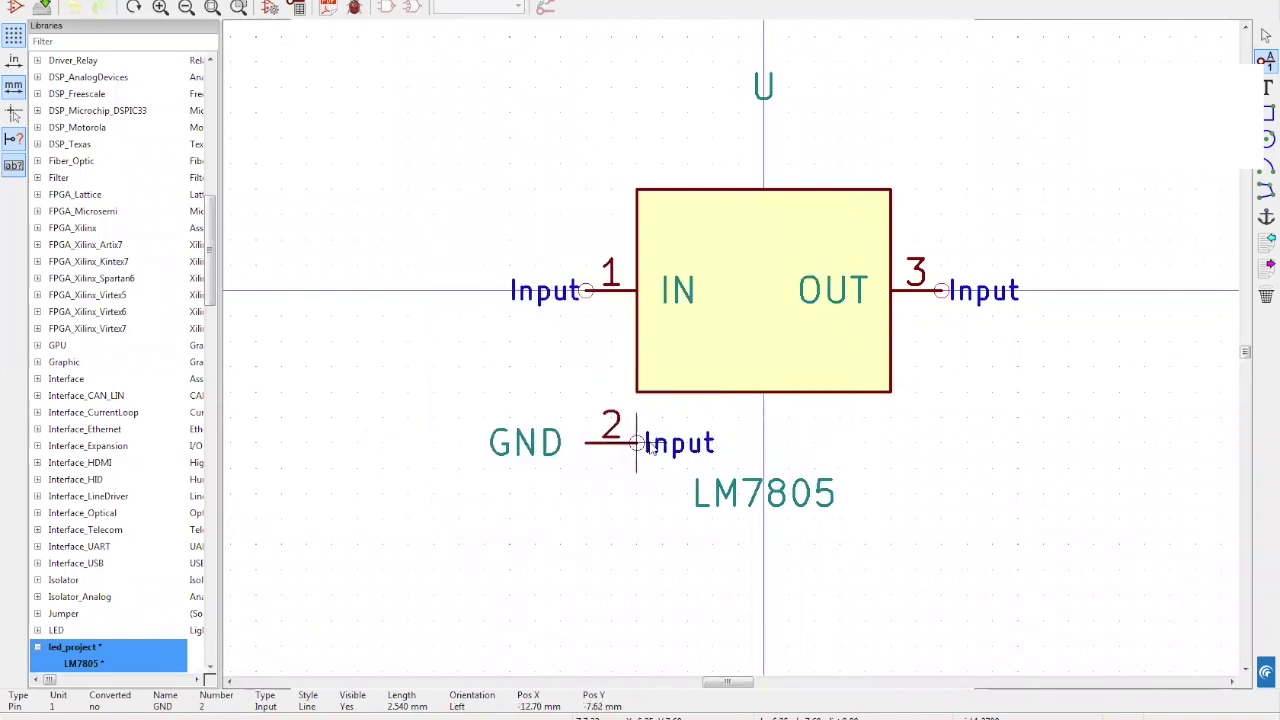
right_click(650, 438)
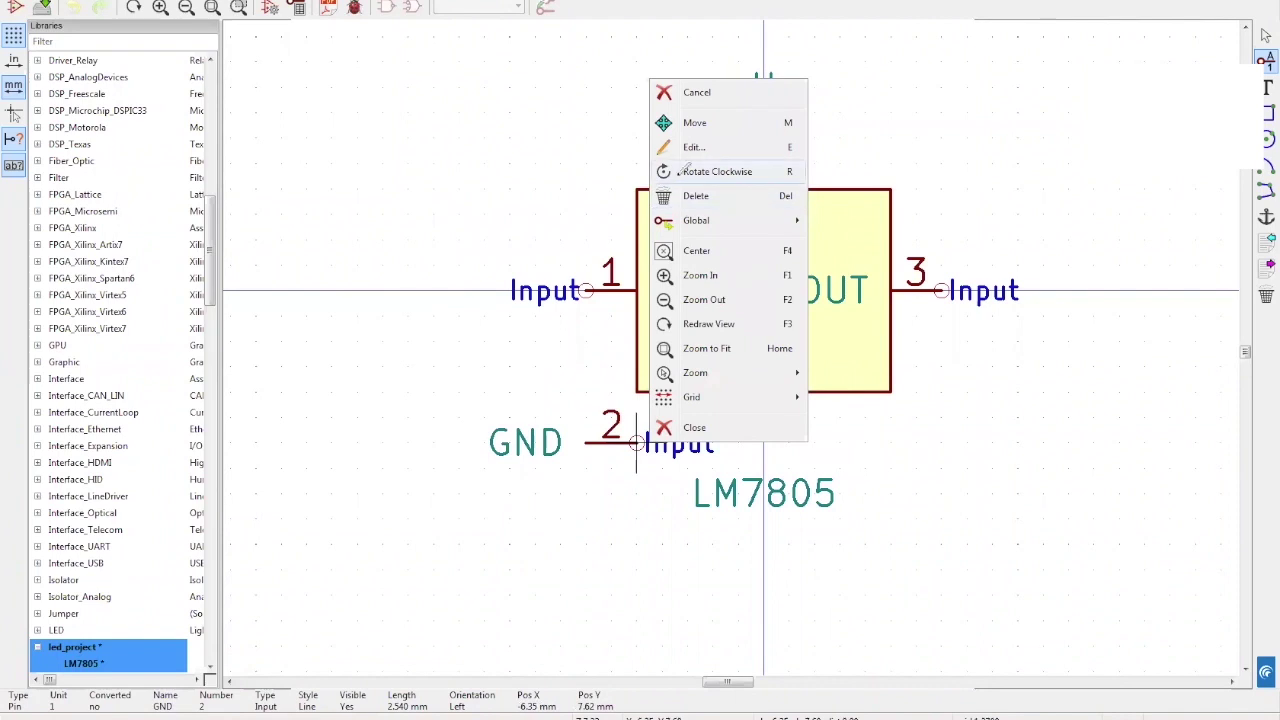
left_click(694, 147)
- Add a second GND pin with number 4, oriented up, on the right half of the body's bottom edge
left_click(561, 260)
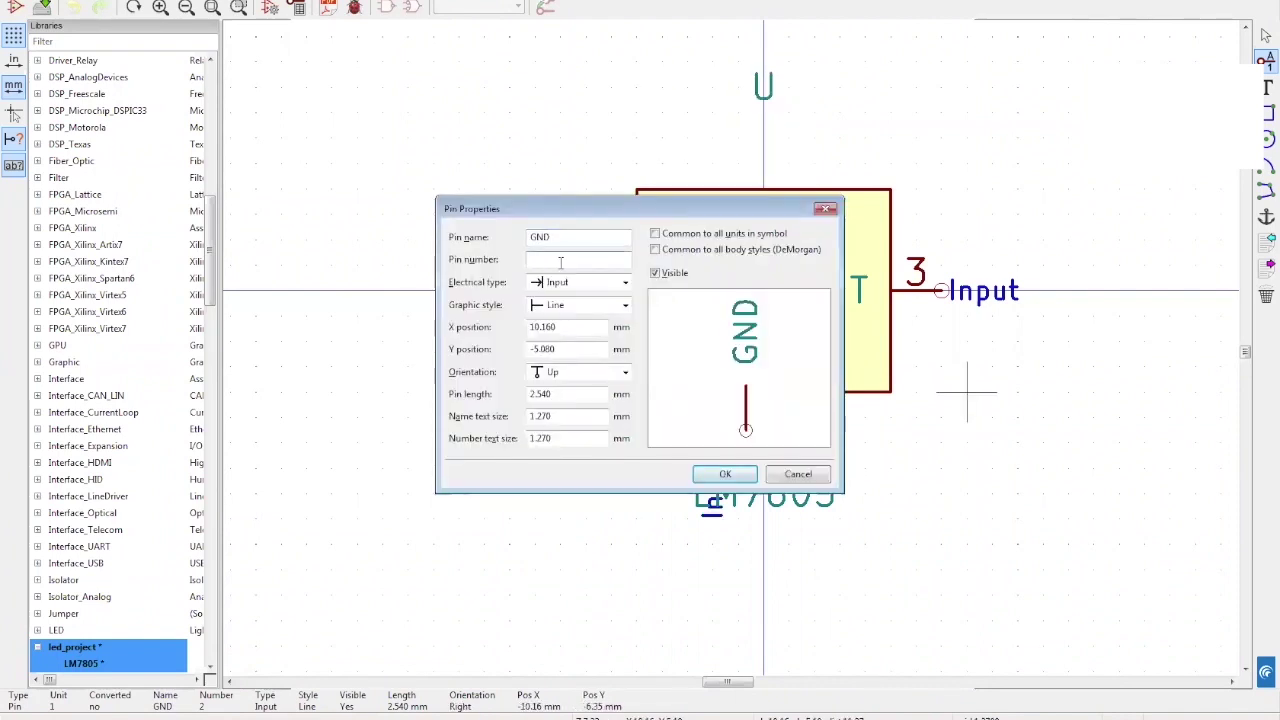
type("4")
key("Return")
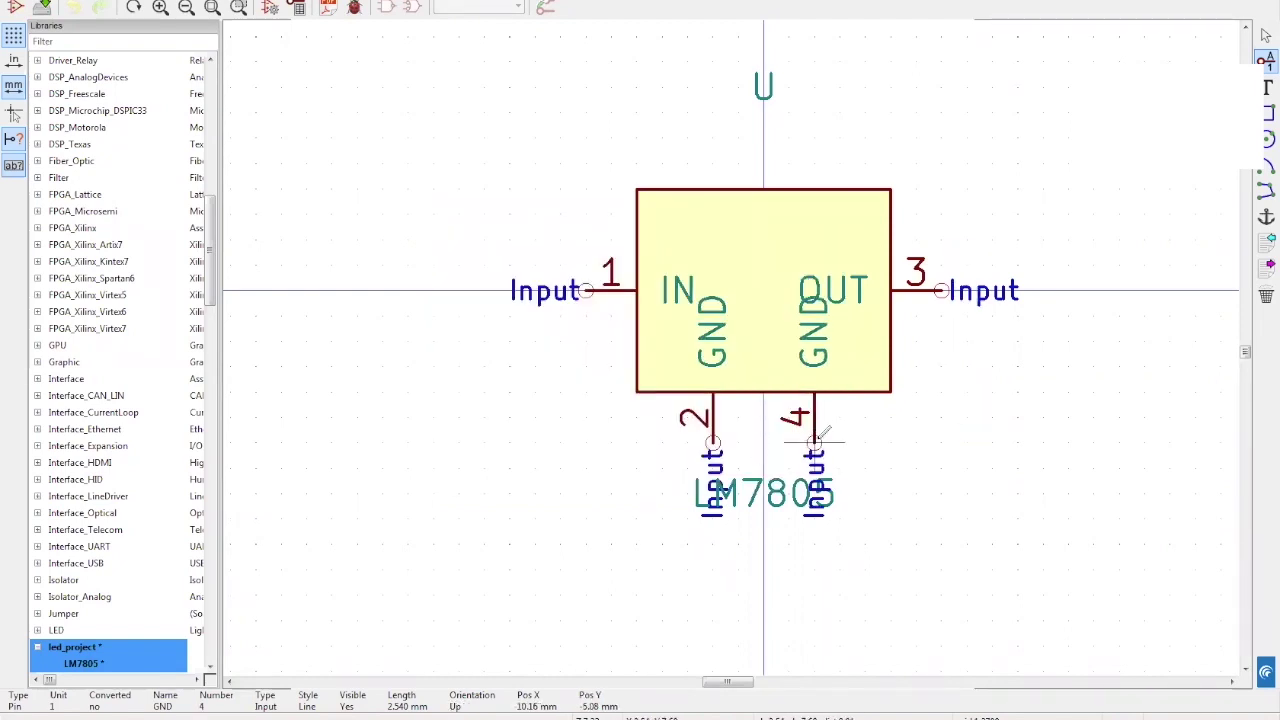
left_click(815, 440)
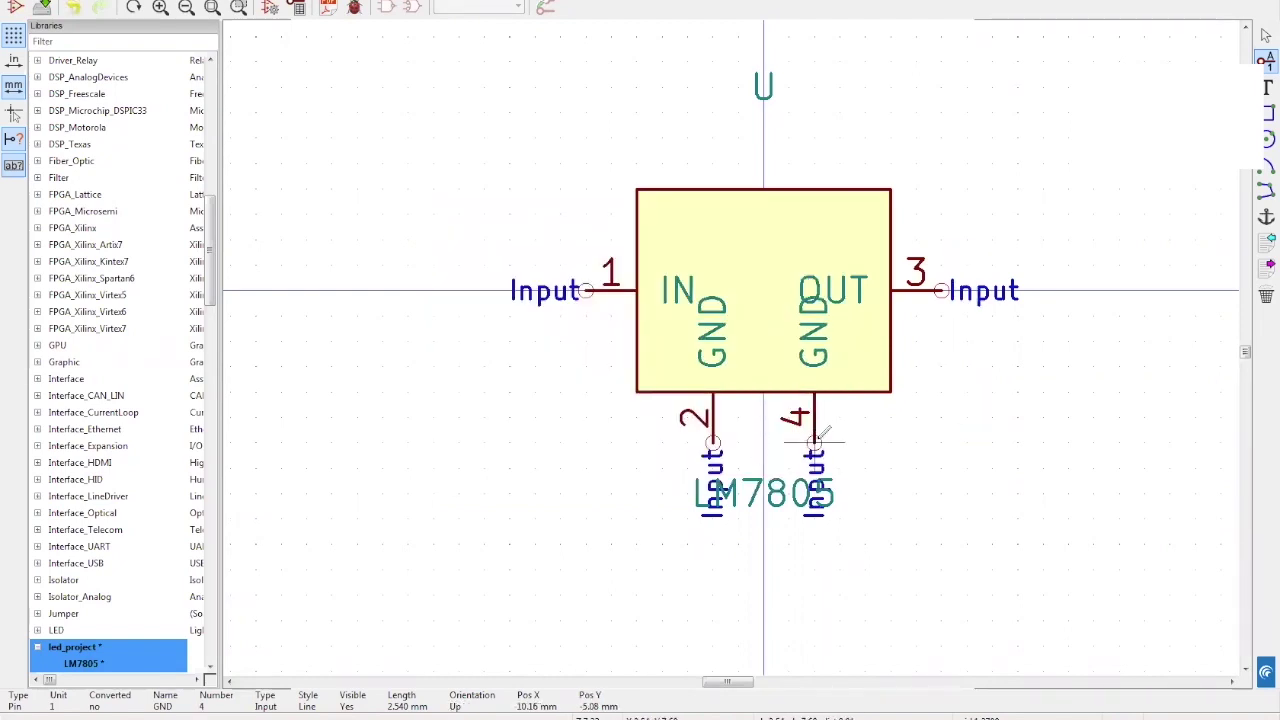
- Finish pin placement, move the U and LM7805 labels just above the body, and save the led_project symbol library
right_click(876, 443)
left_click(886, 450)
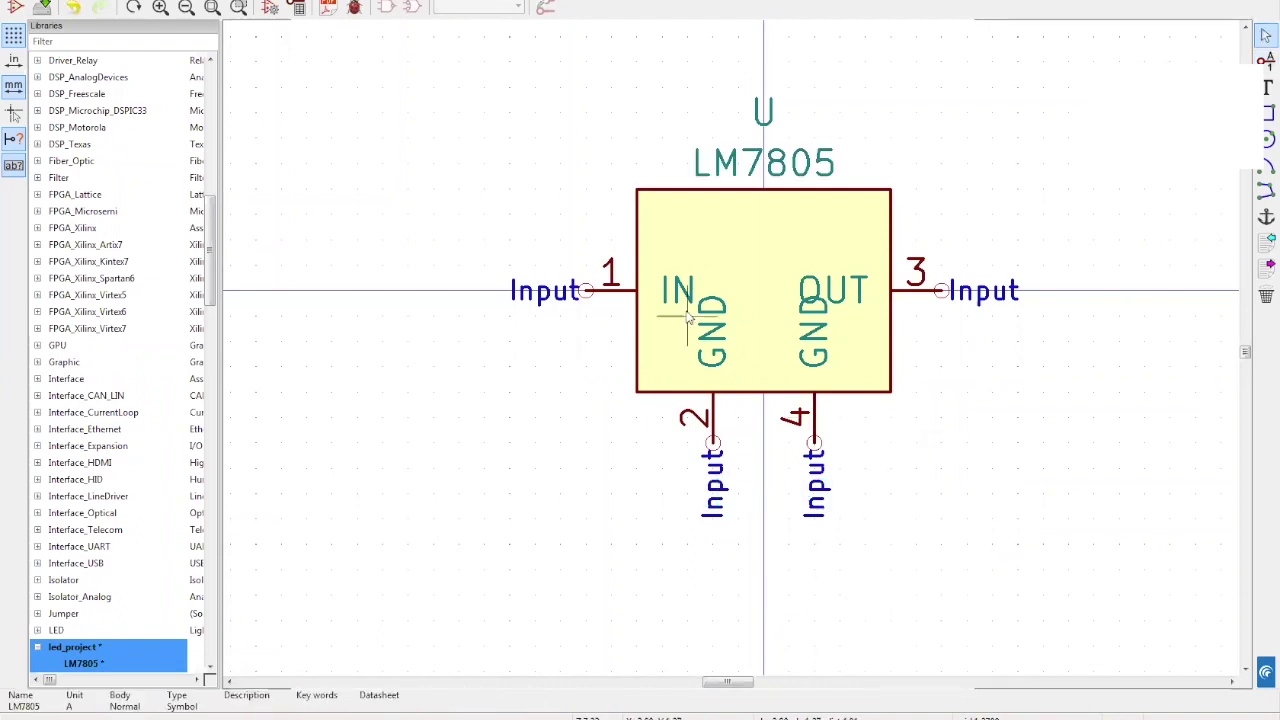
left_click(44, 10)
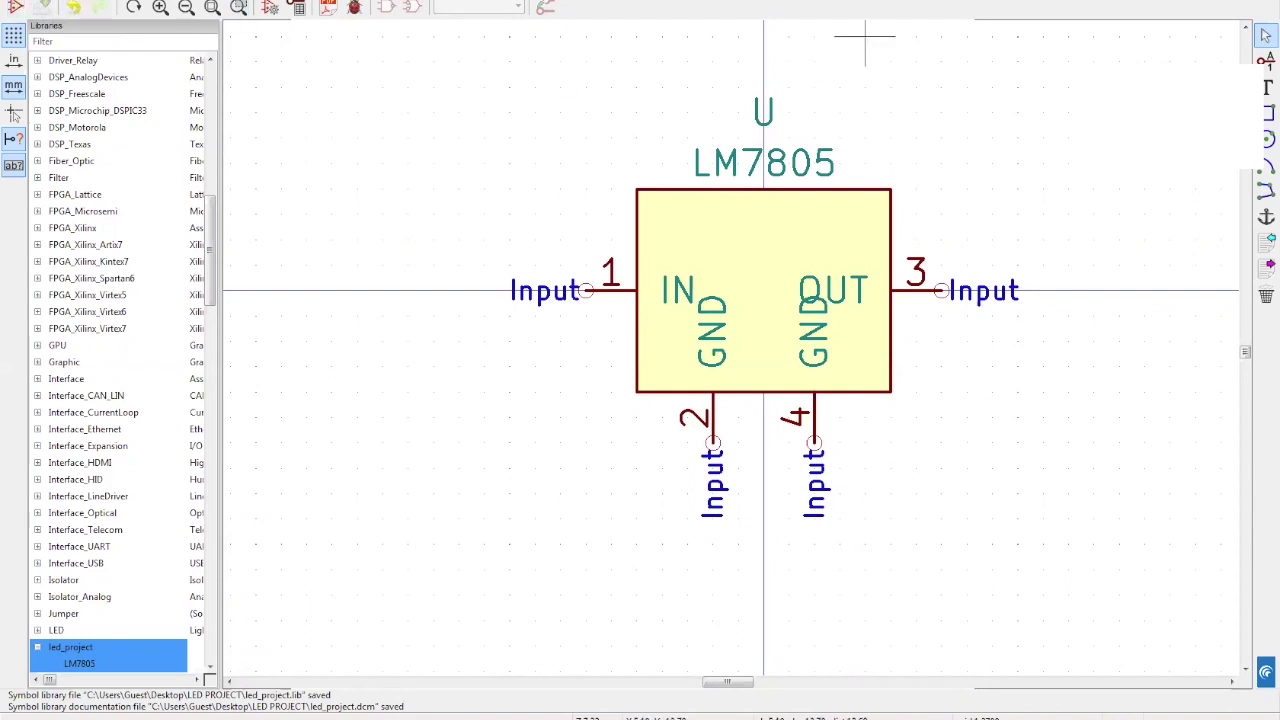
- Switch to the schematic and place the LM7805 symbol from the led_project library above the resistor and LED
key("alt+Tab")
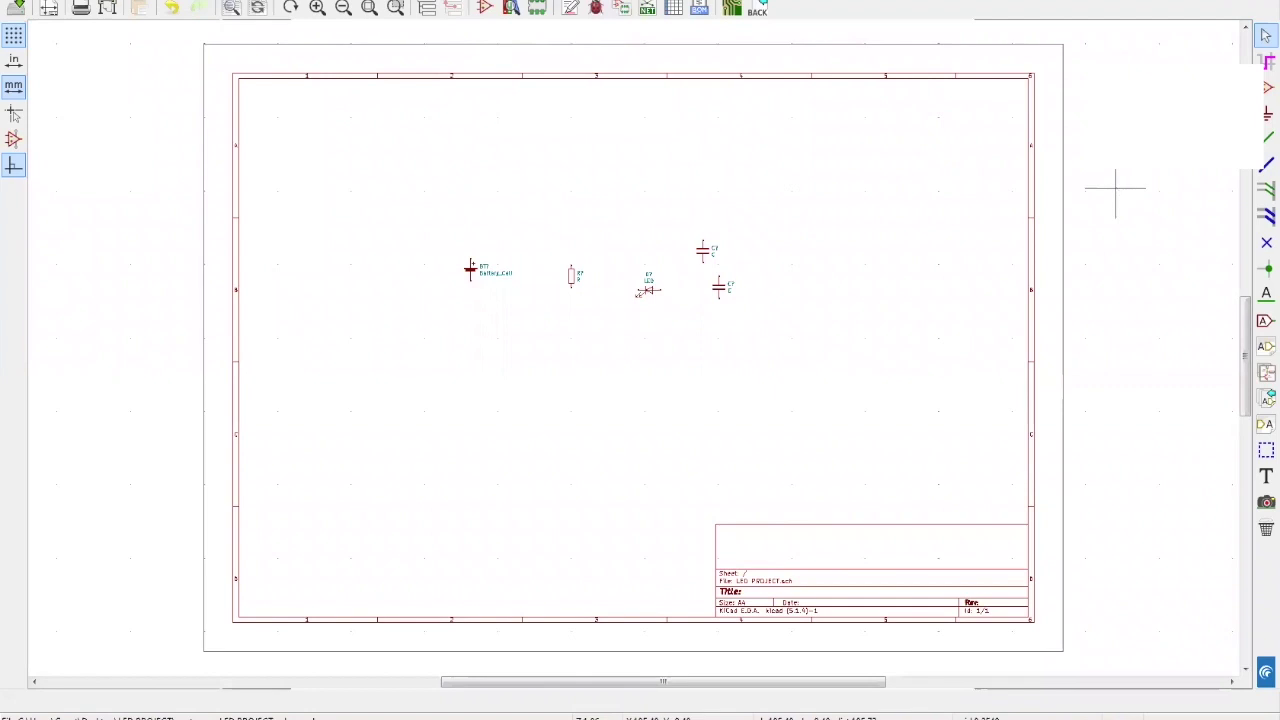
key("a")
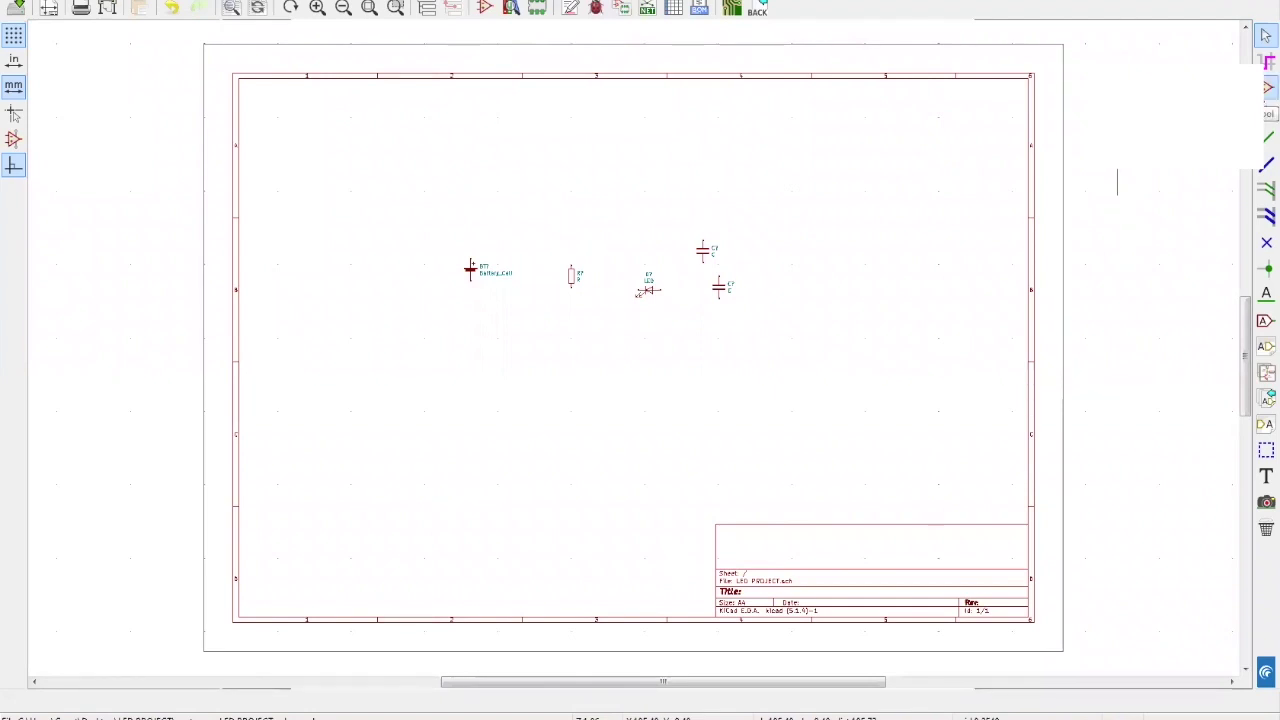
left_click(840, 208)
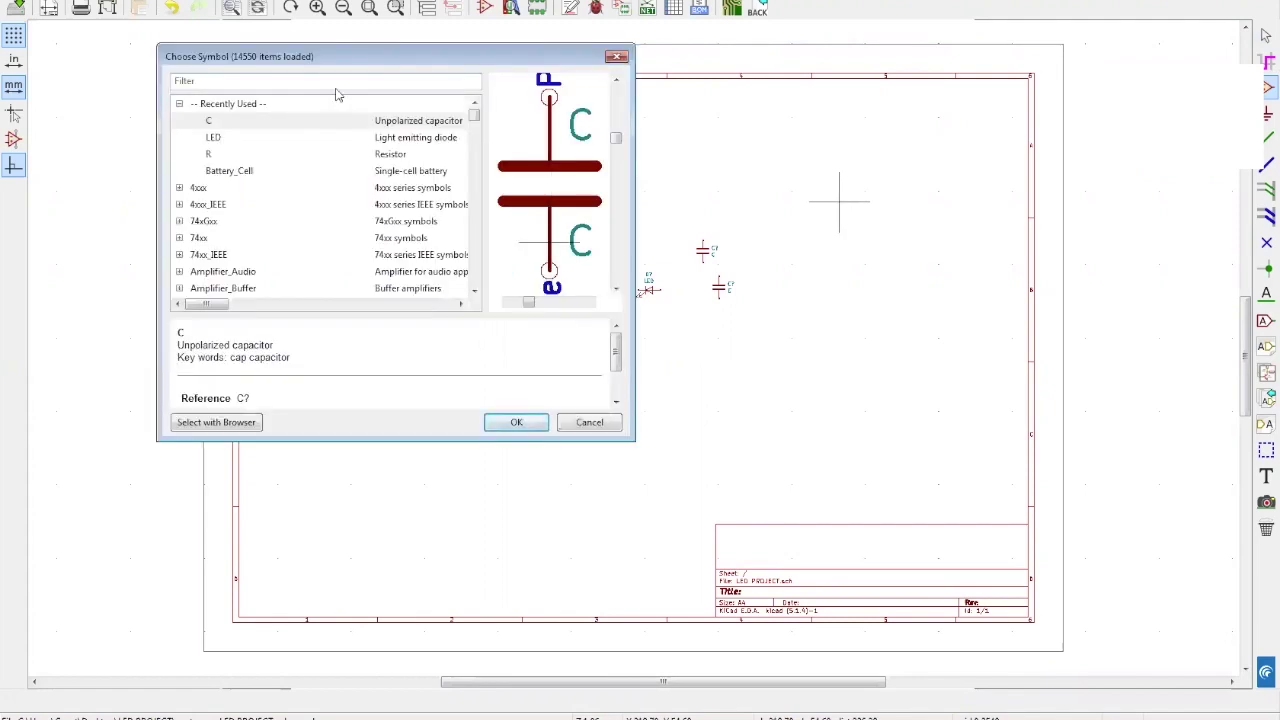
type("LED_P")
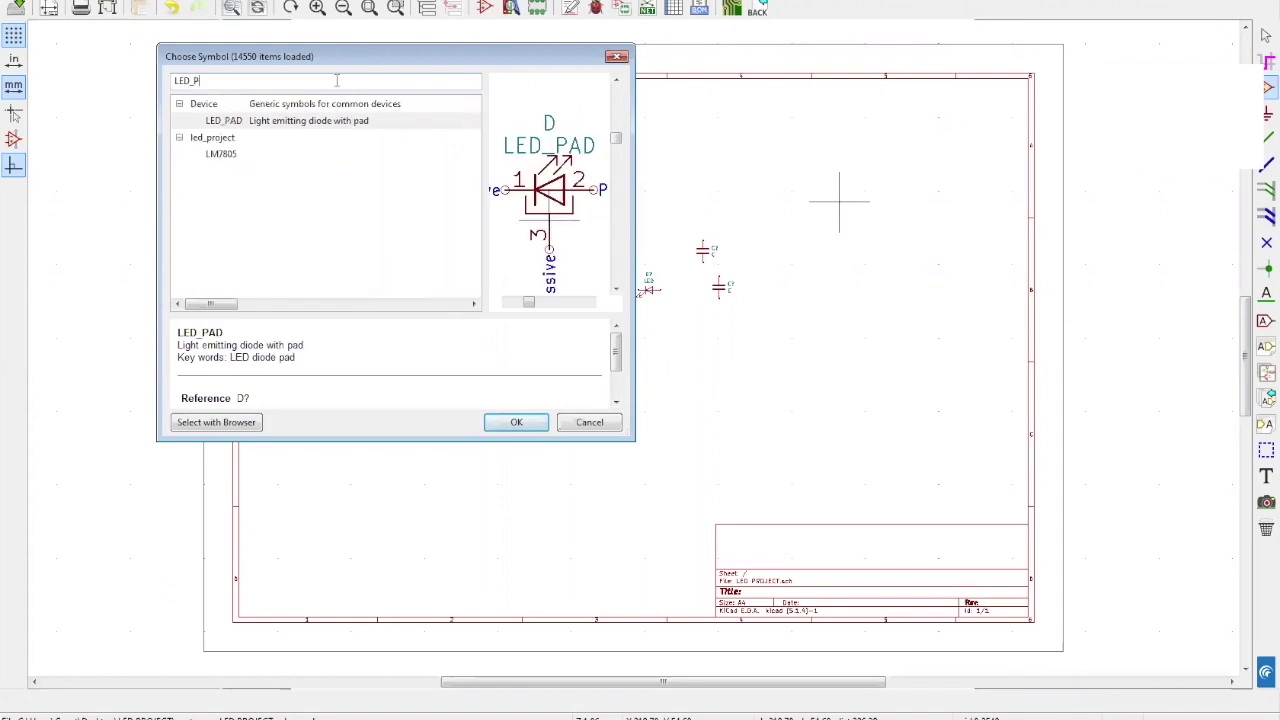
type("R")
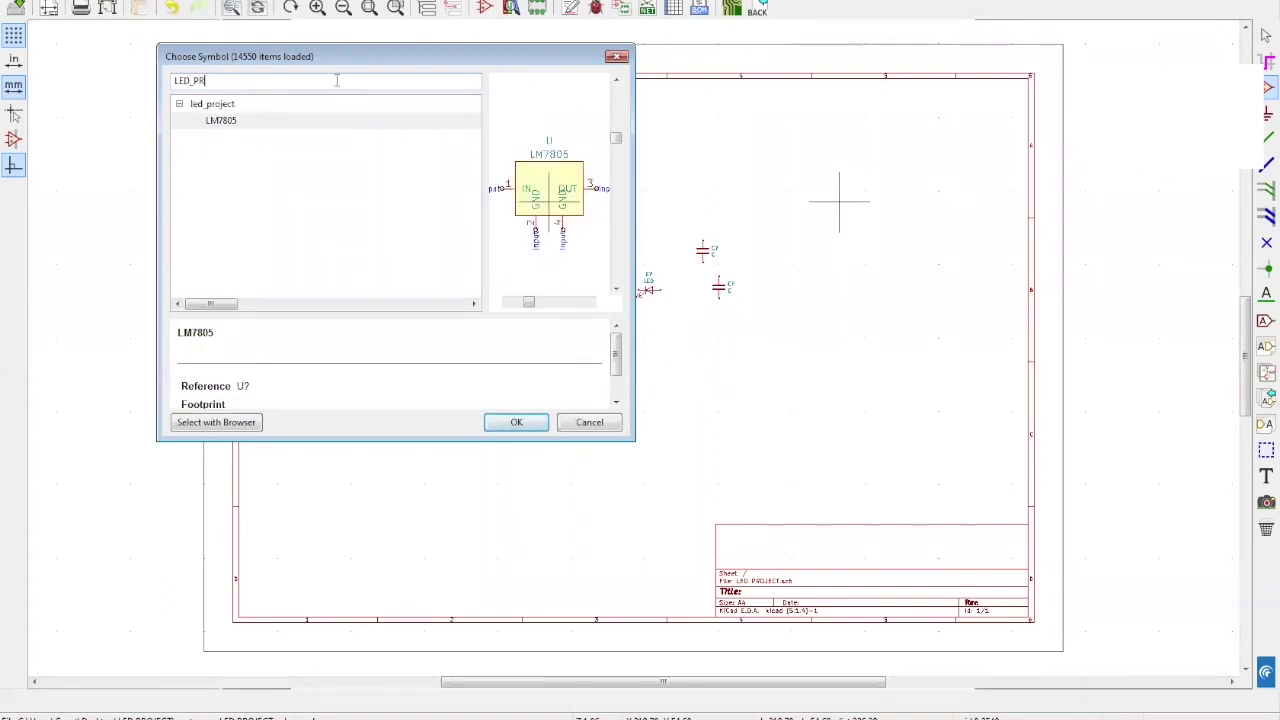
left_click(237, 121)
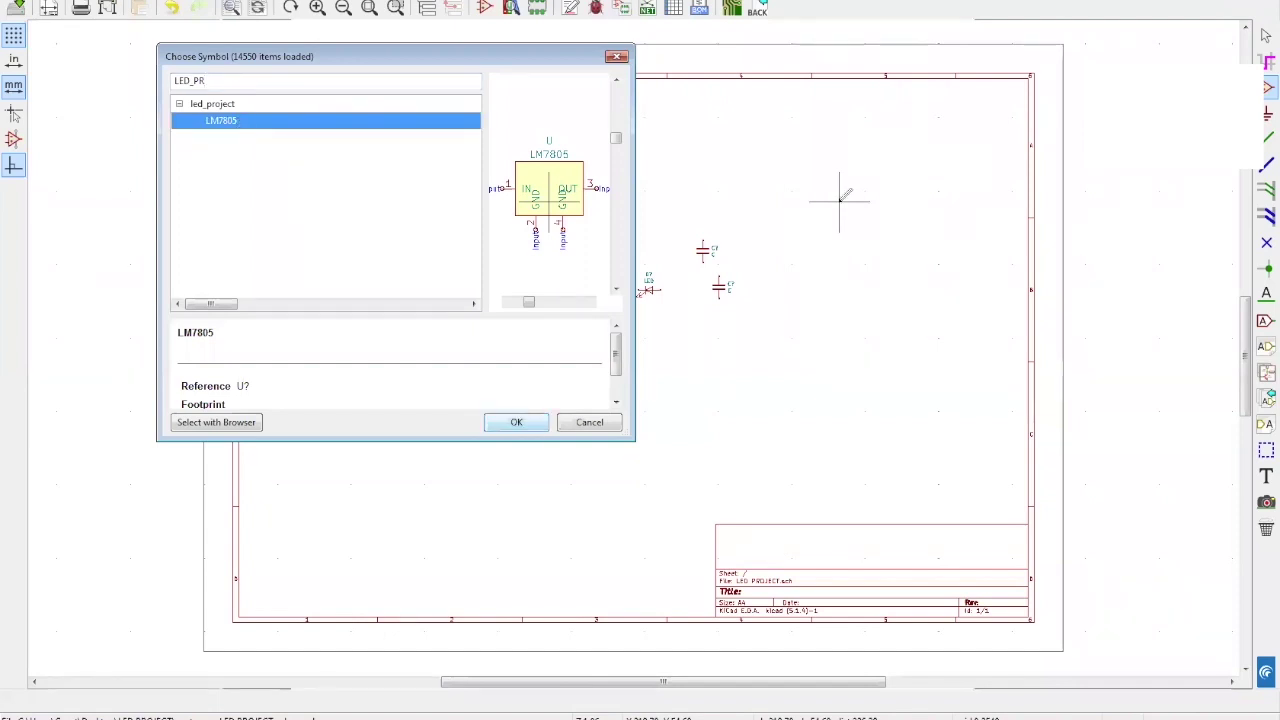
key("Return")
left_click(565, 258)
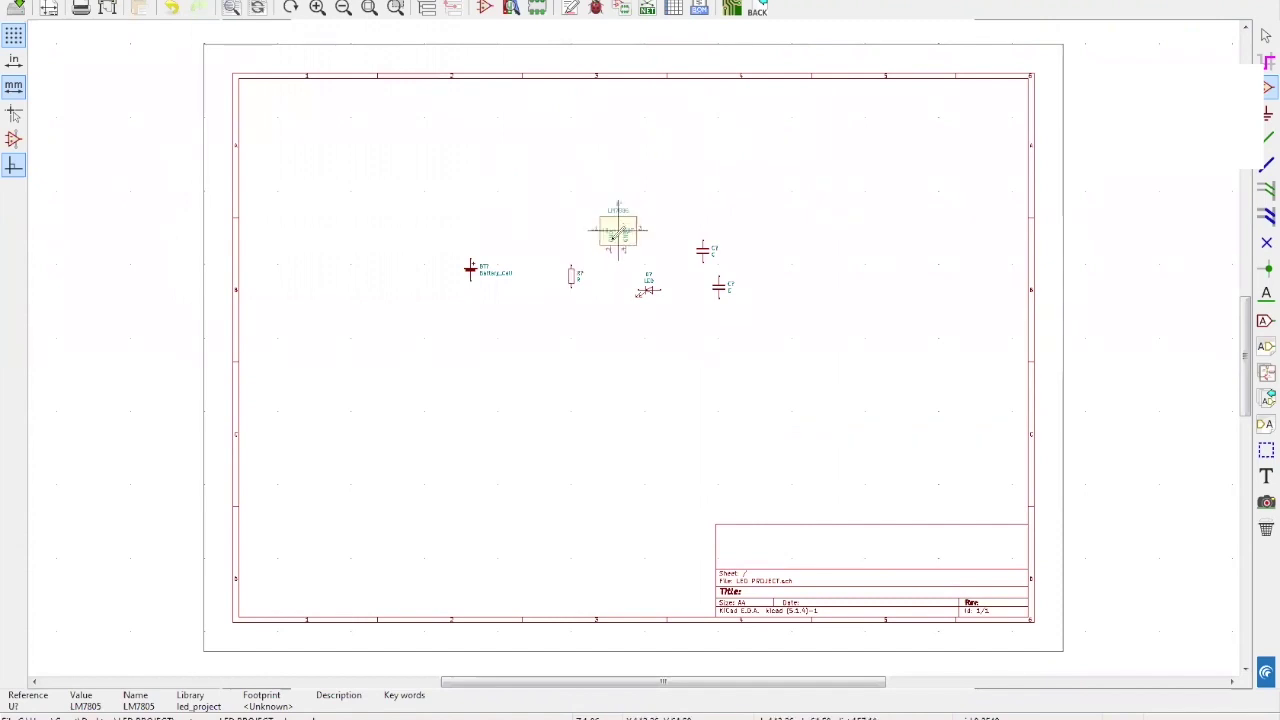
left_click(612, 240)
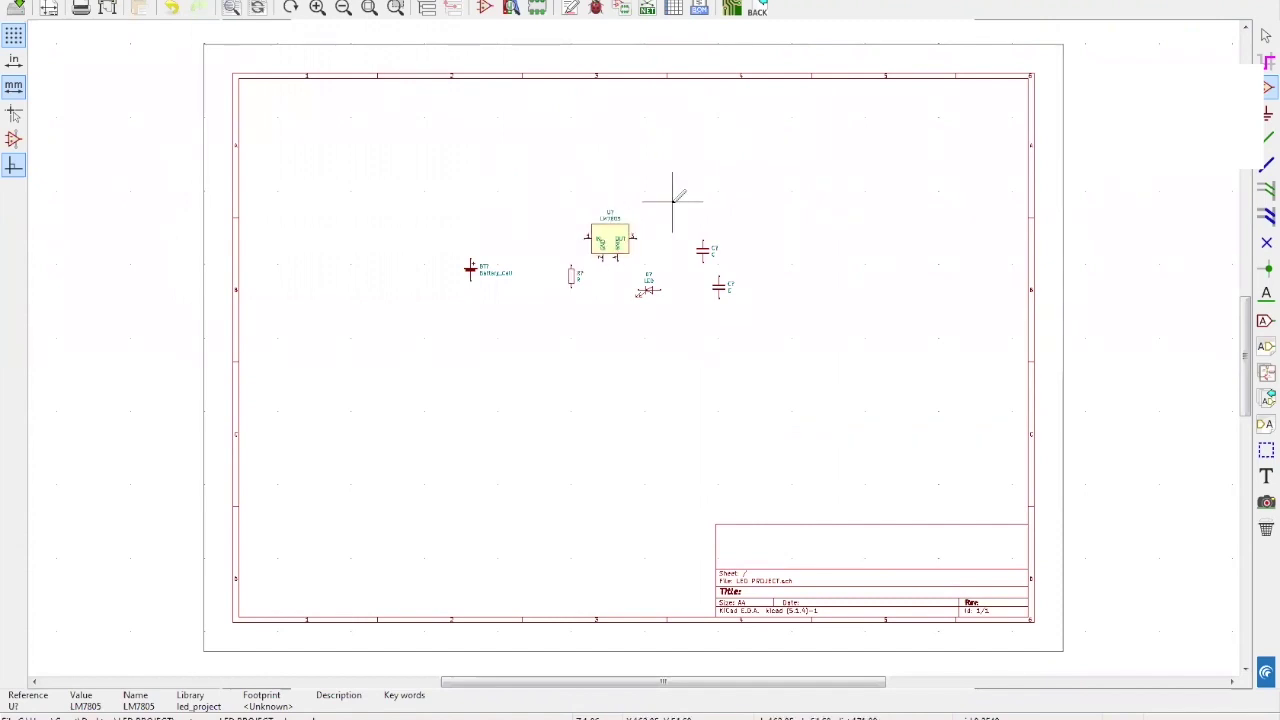
right_click(676, 203)
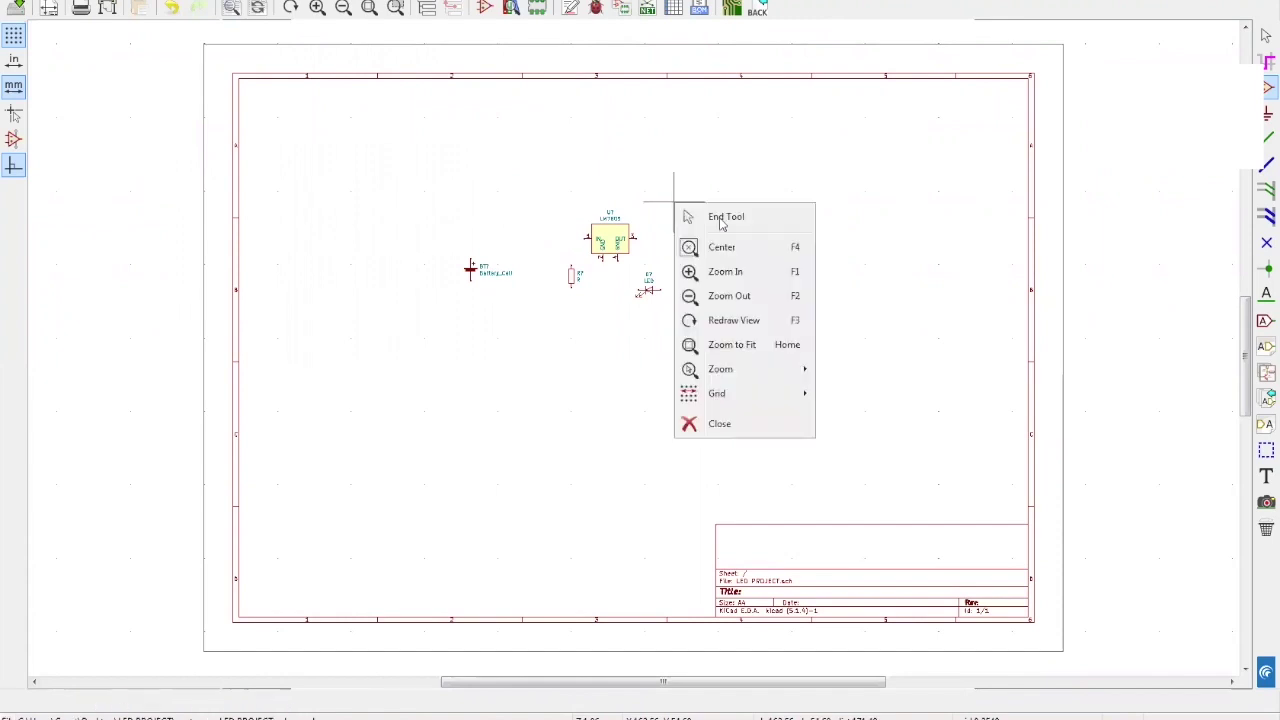
left_click(724, 218)
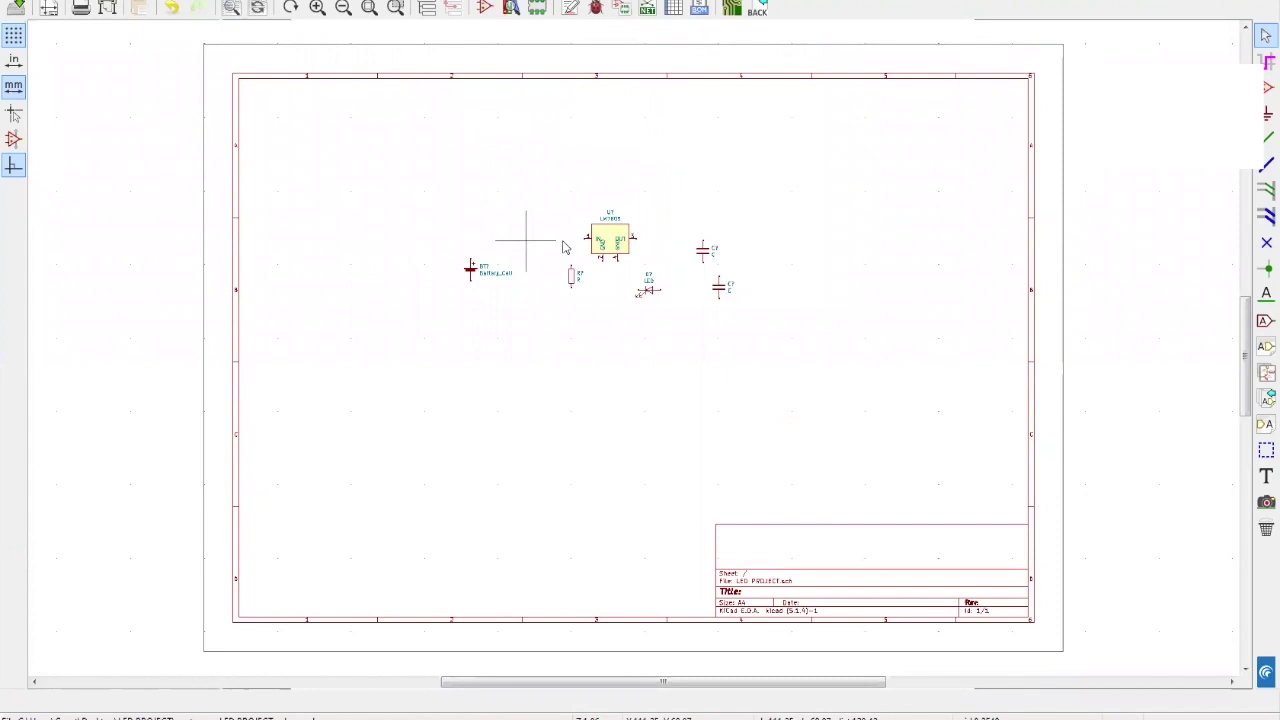
- Arrange the battery, capacitors, LM7805, rotated resistor and vertical LED in circuit order, and wire their supply and ground connections
left_click(317, 8)
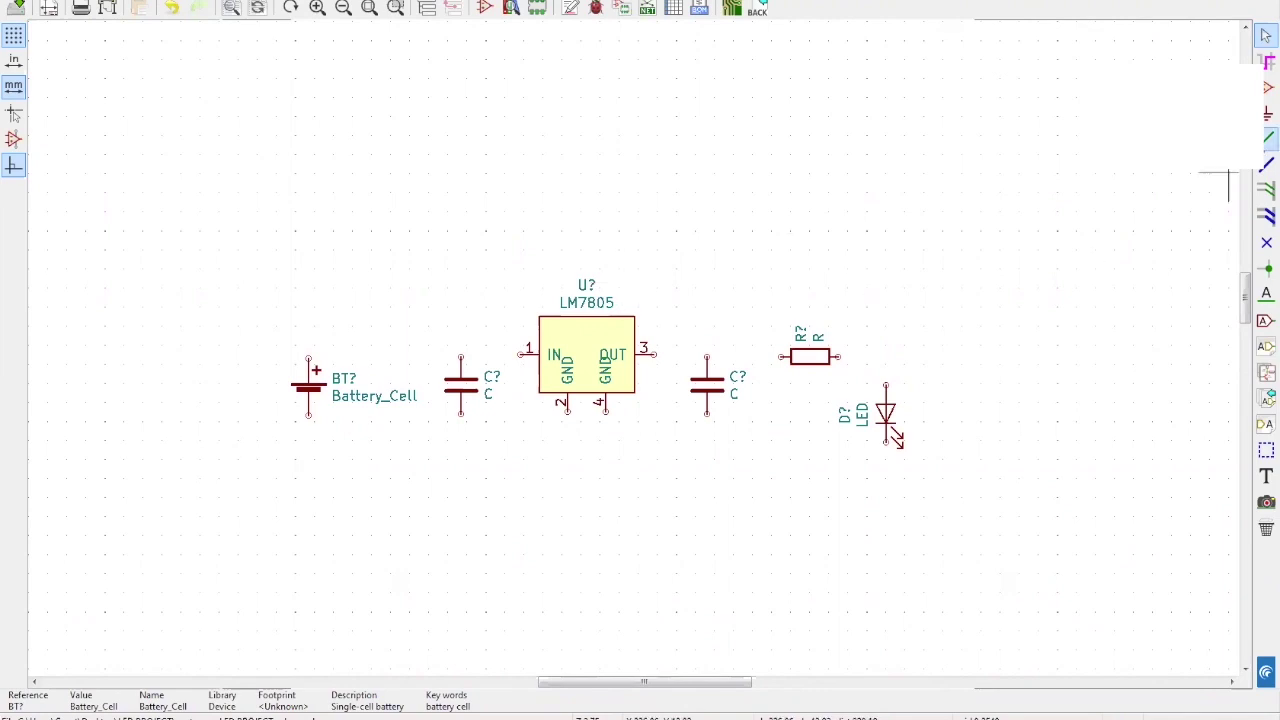
left_click(1267, 138)
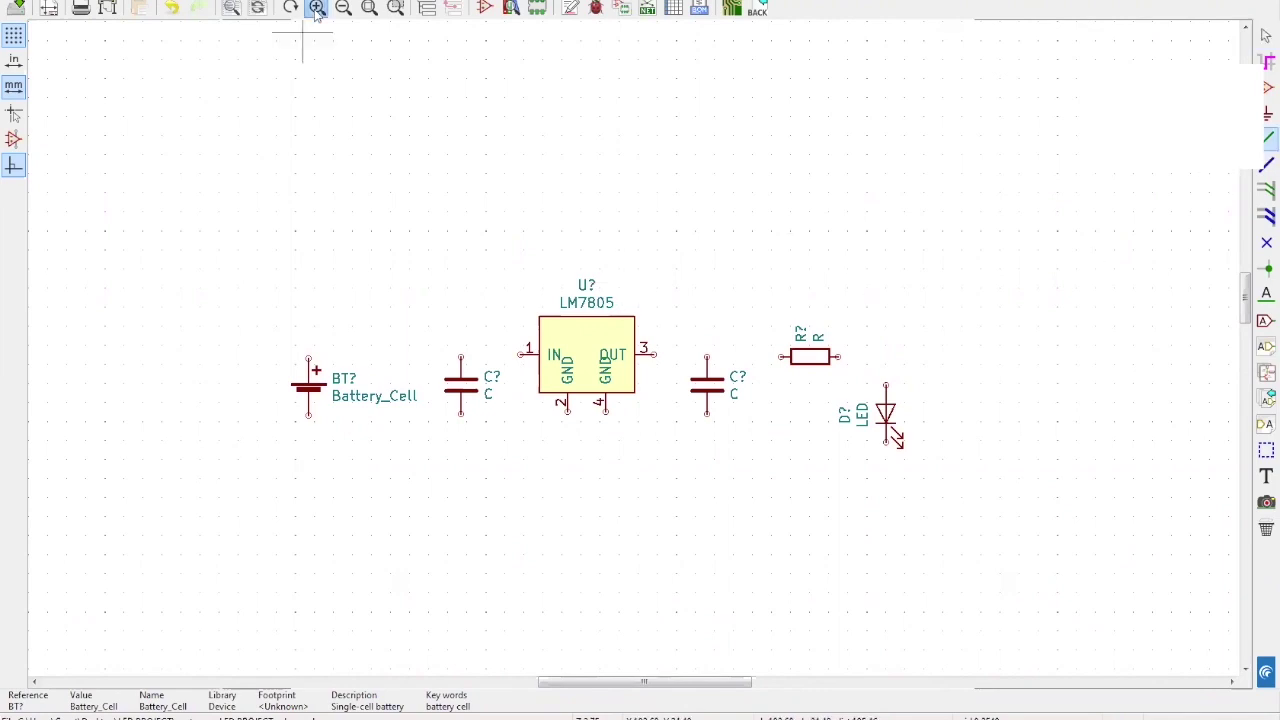
left_click(316, 8)
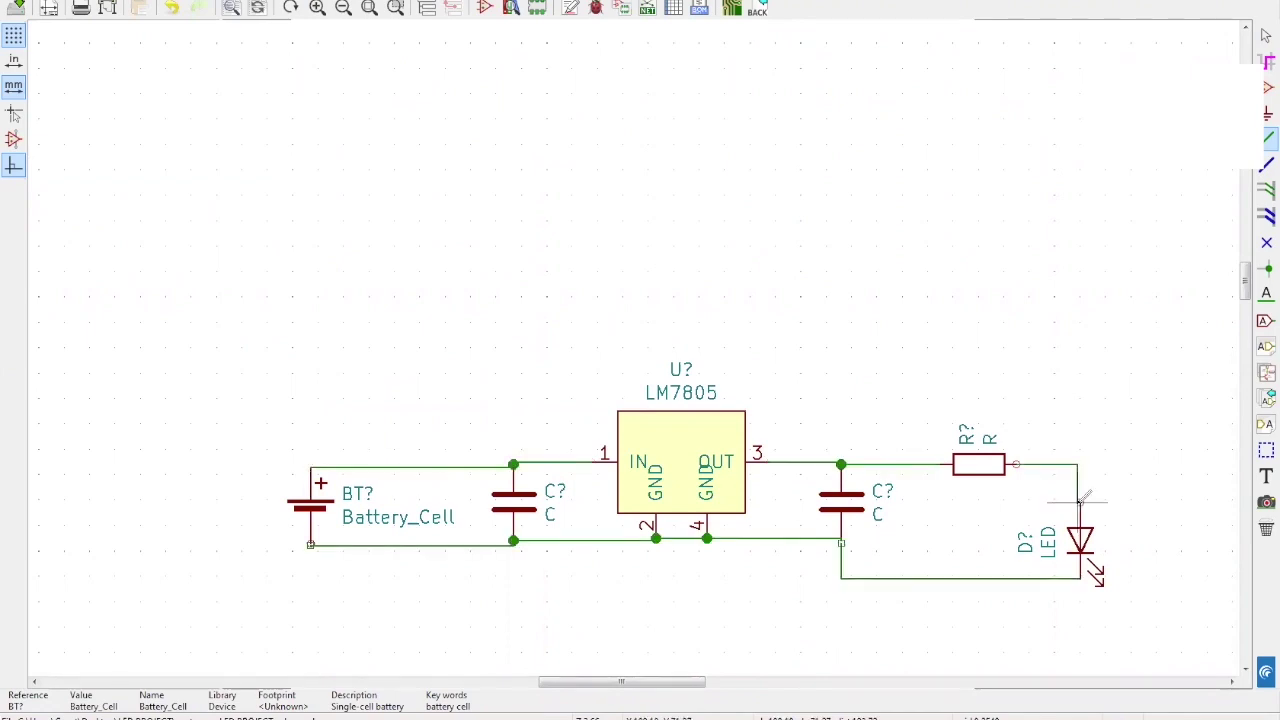
left_click(1080, 503)
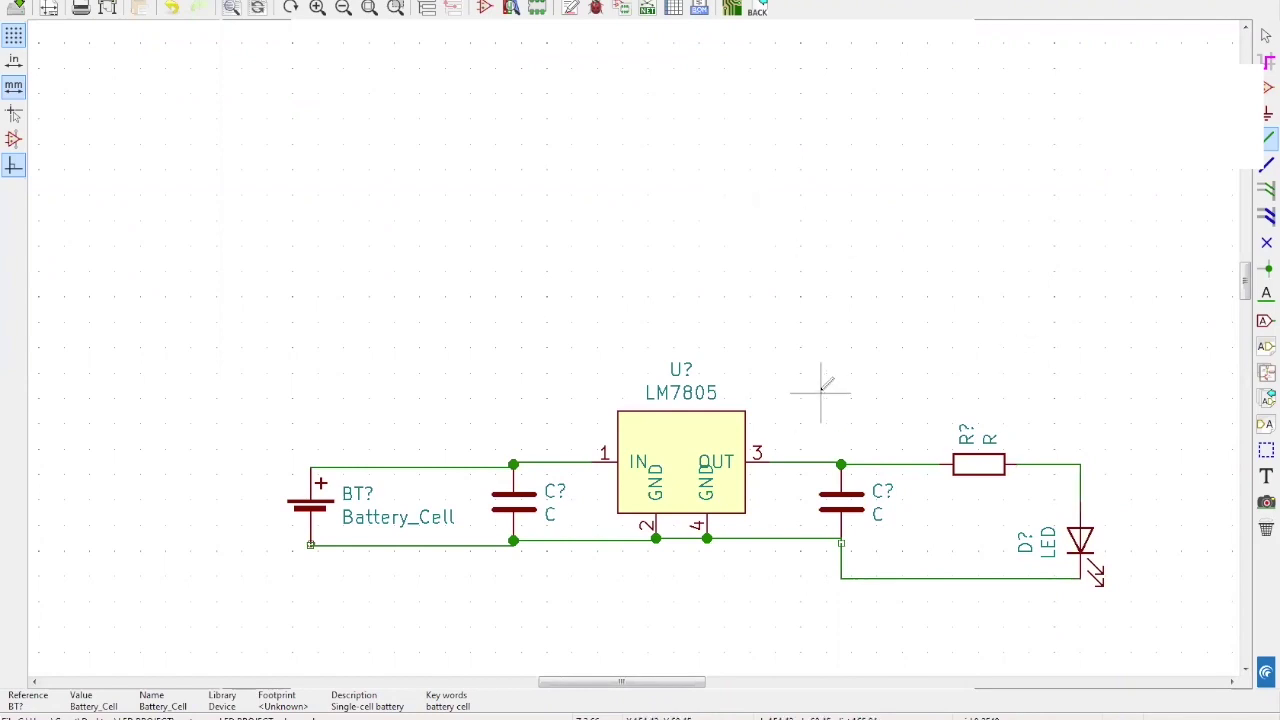
right_click(798, 318)
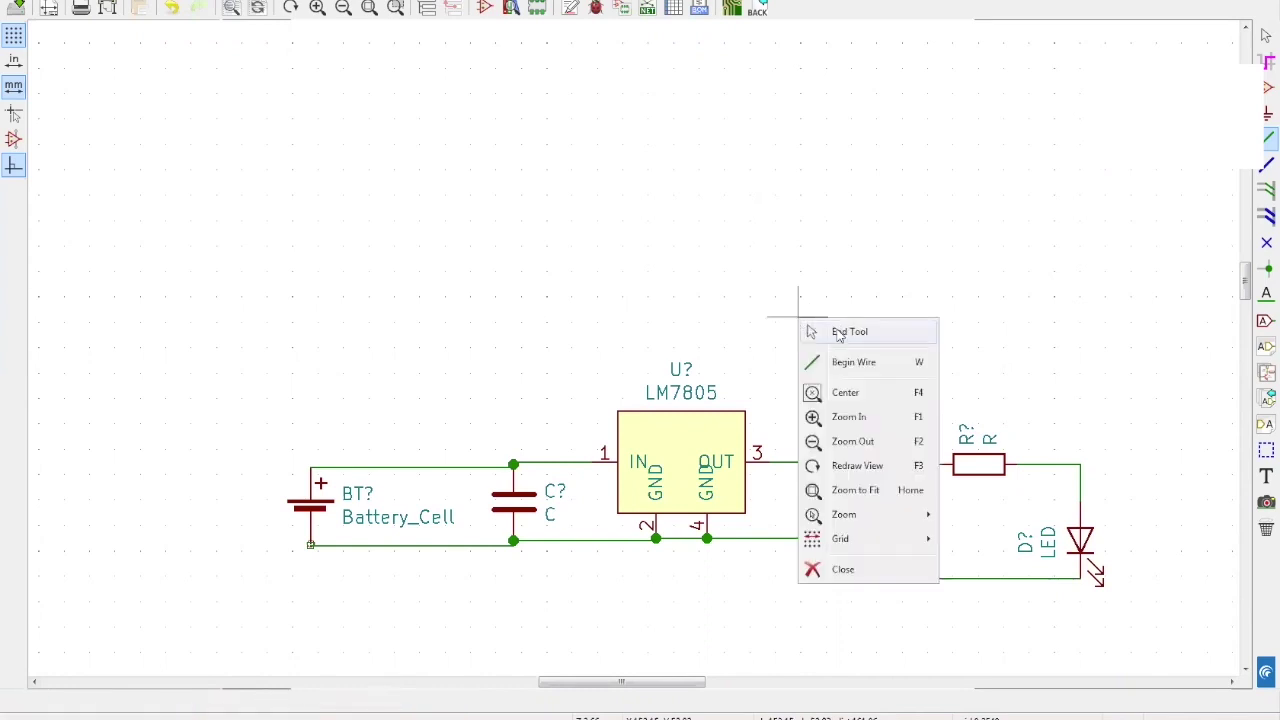
left_click(840, 332)
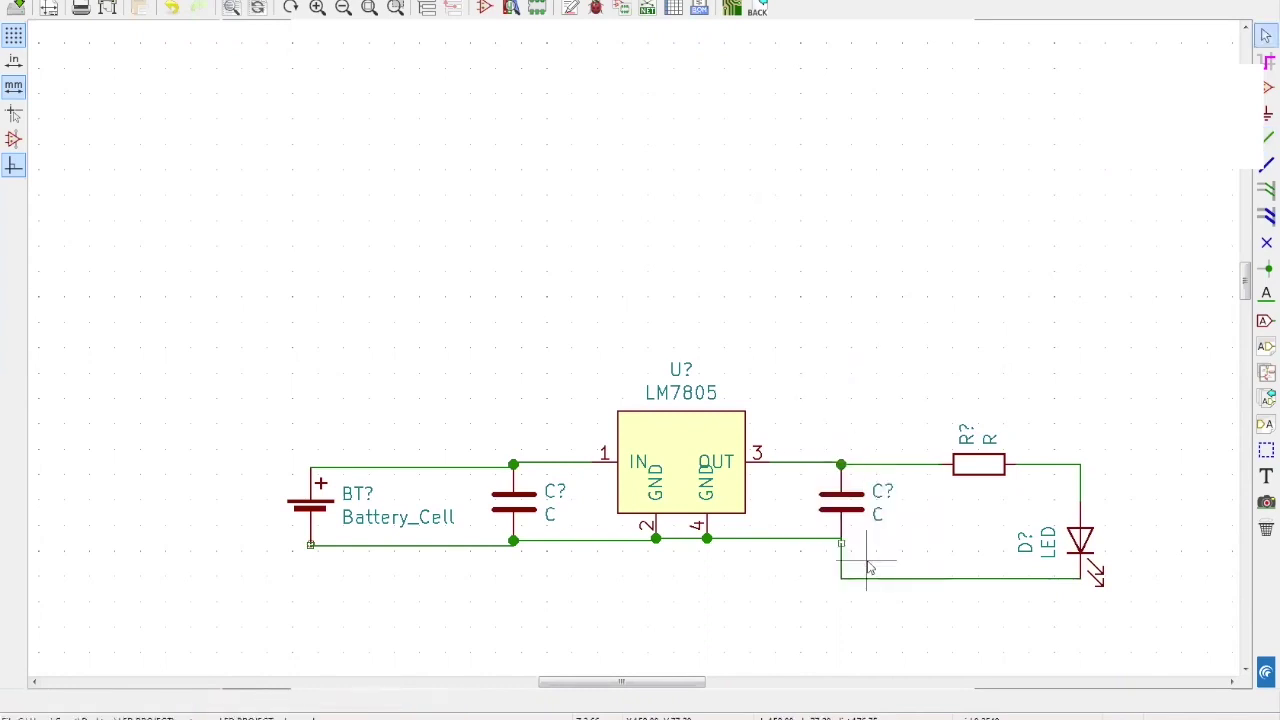
- Remove the misaligned ground wiring and redraw it to meet the battery, both capacitors and the LED terminals
left_click_drag(851, 561, 841, 541)
left_click_drag(972, 616, 909, 551)
key("Delete")
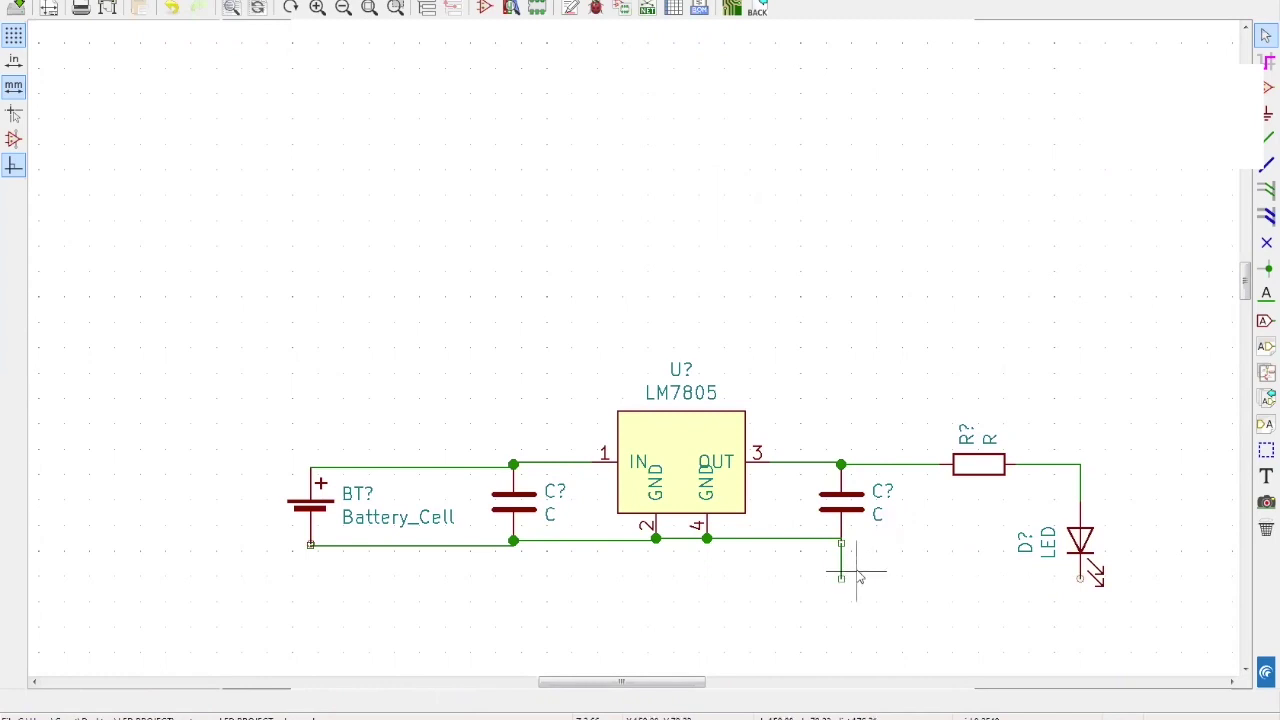
key("ctrl+z")
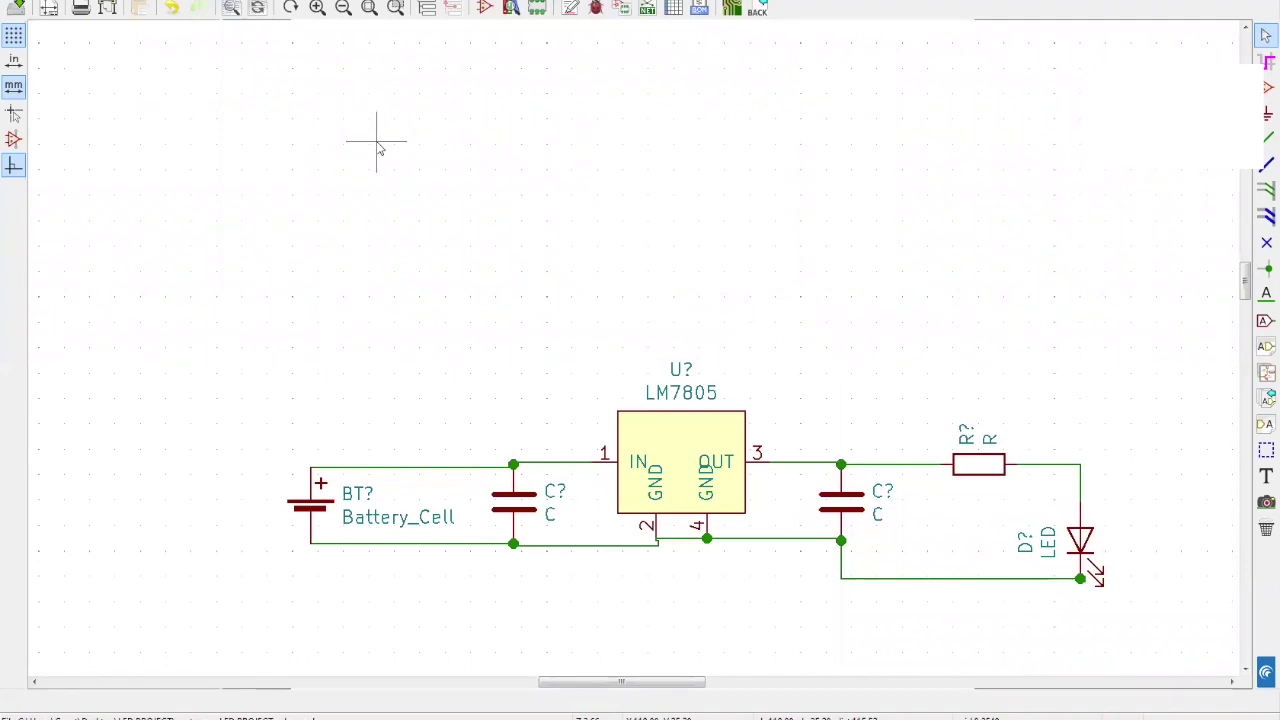
- Place a GND power port from the power library directly below the battery's negative terminal
key("p")
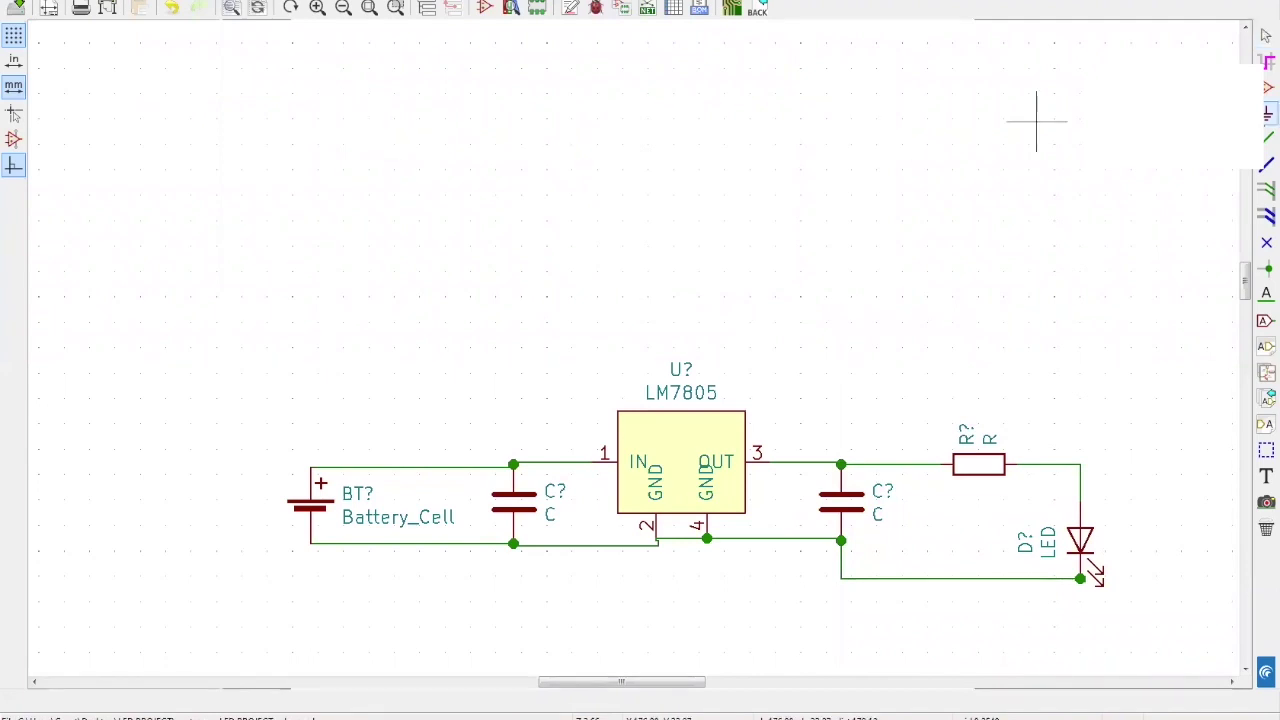
left_click(707, 200)
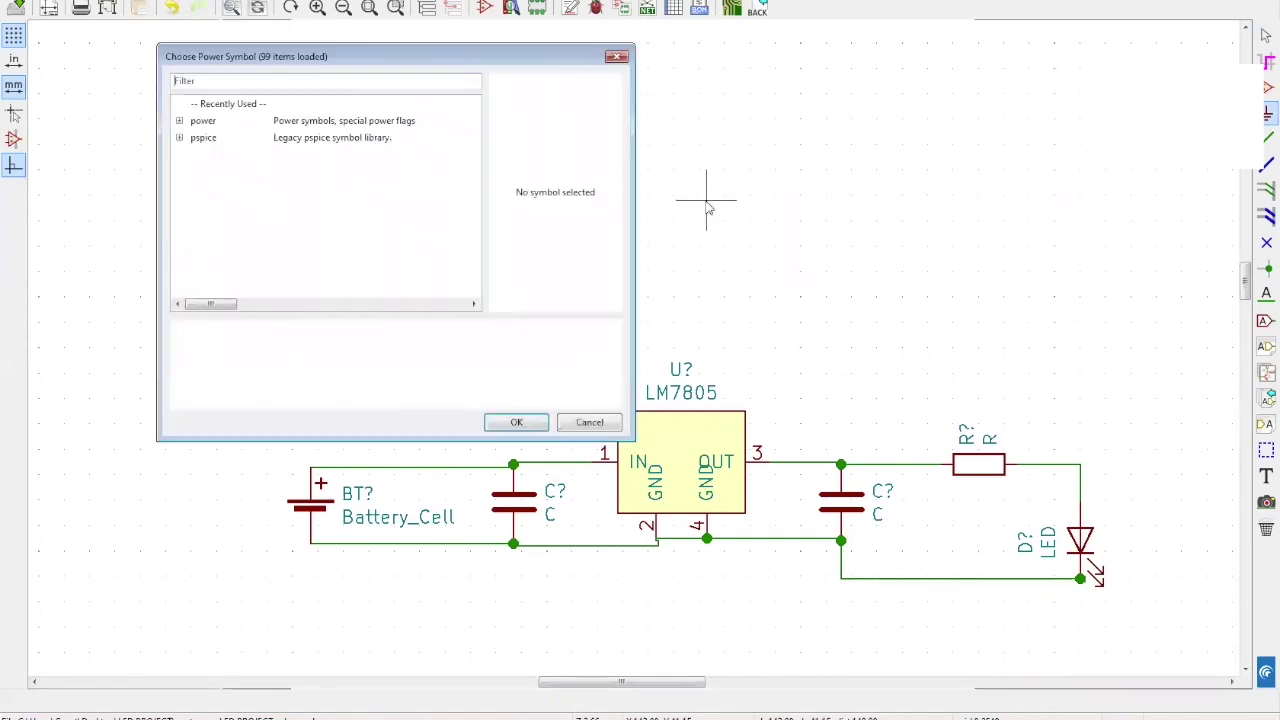
left_click(180, 121)
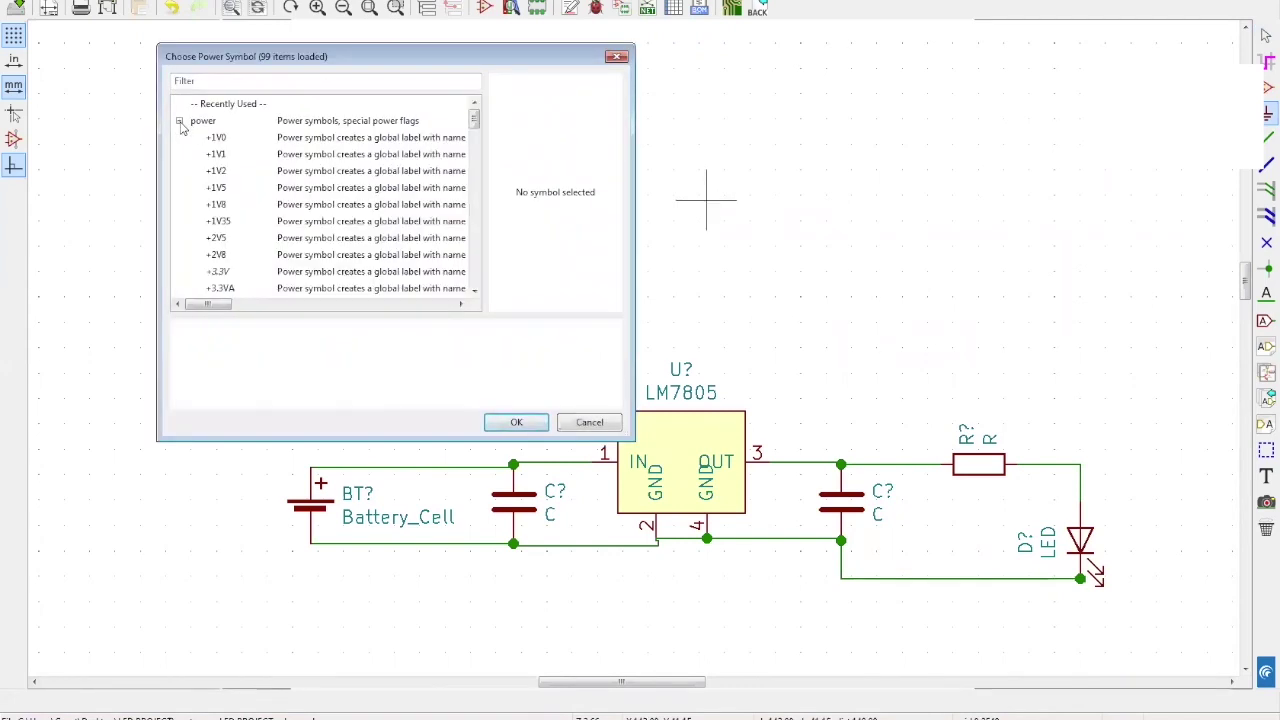
left_click(309, 80)
type("GN")
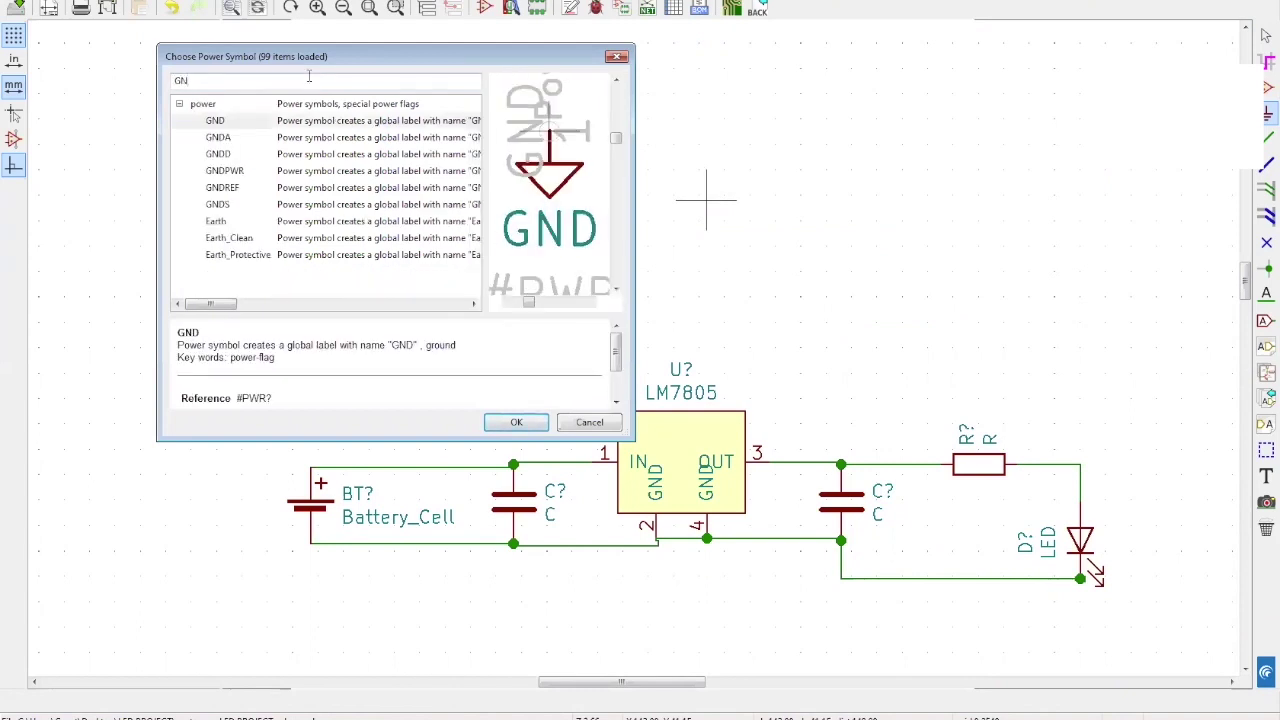
double_click(264, 121)
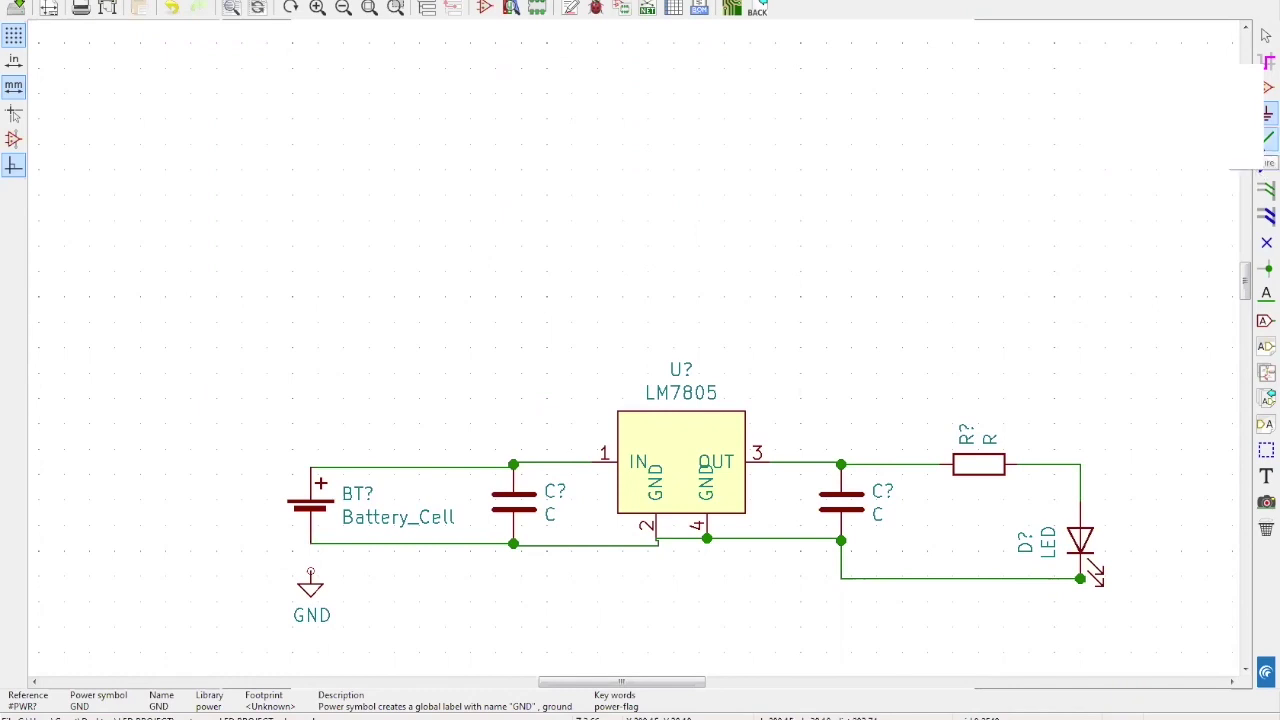
- Wire the battery's negative terminal to the GND port and save the schematic
left_click(1268, 138)
left_click(312, 543)
double_click(311, 572)
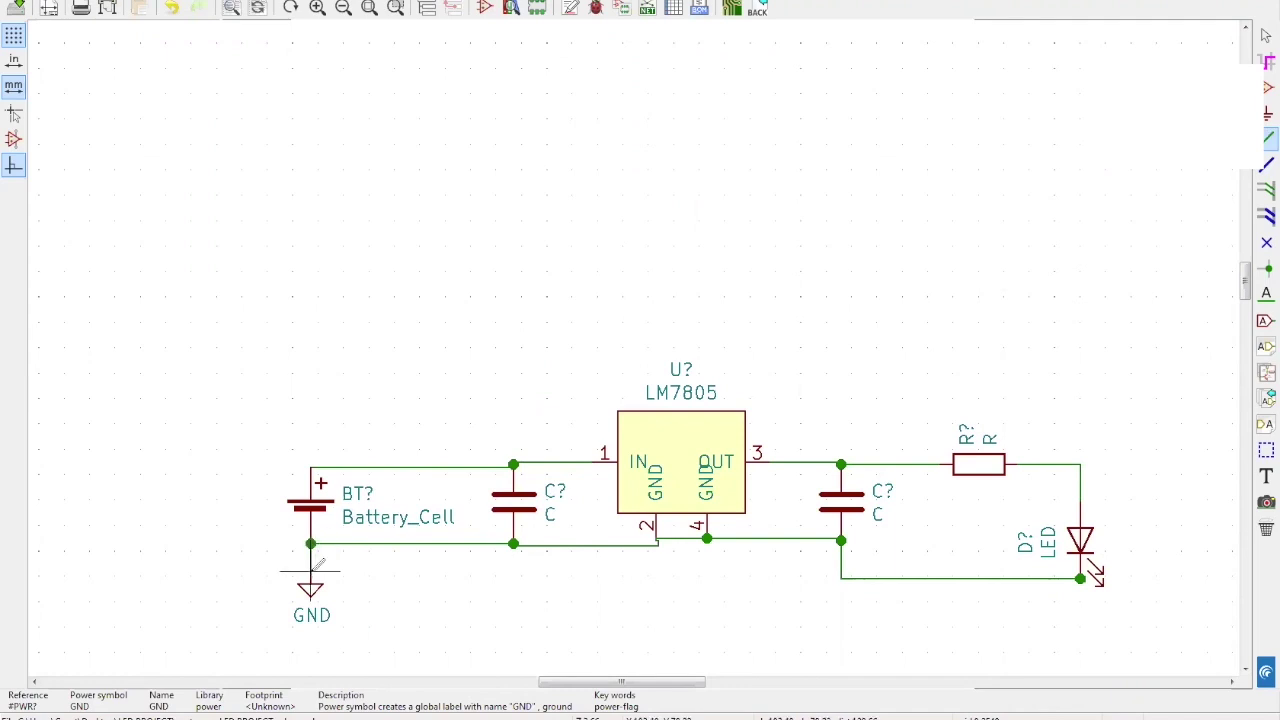
right_click(287, 297)
left_click(334, 314)
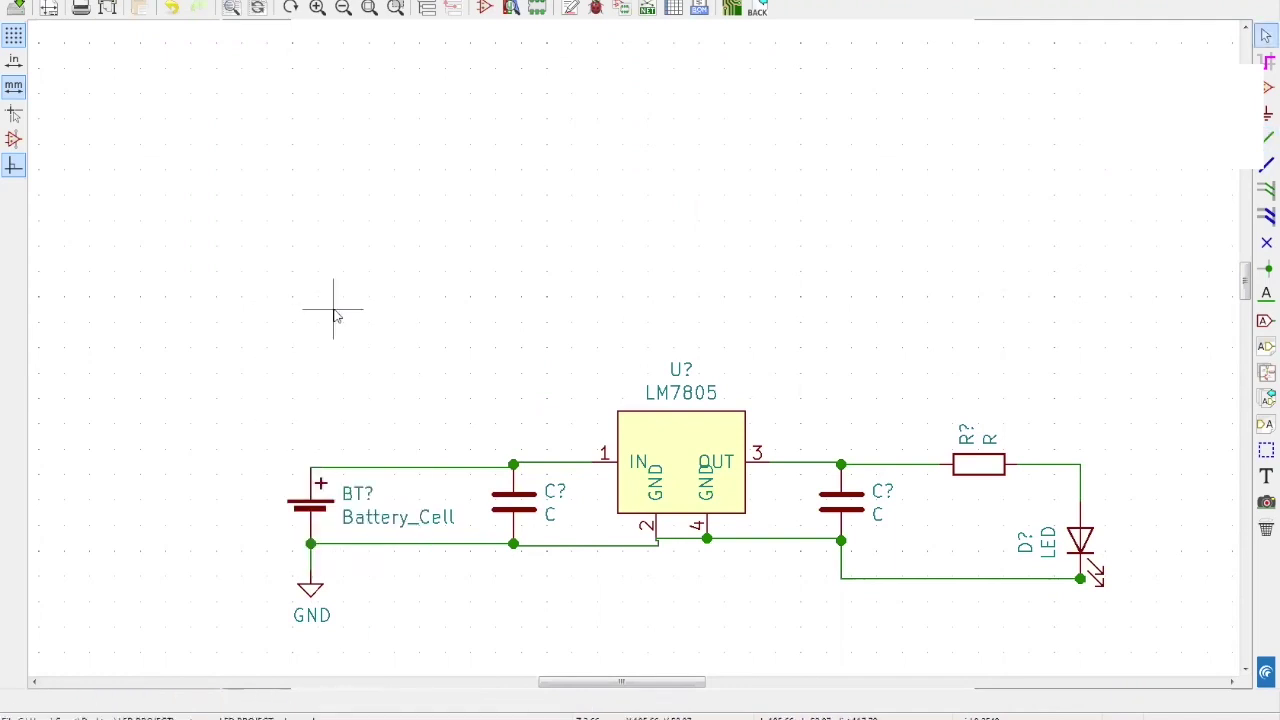
left_click(17, 9)
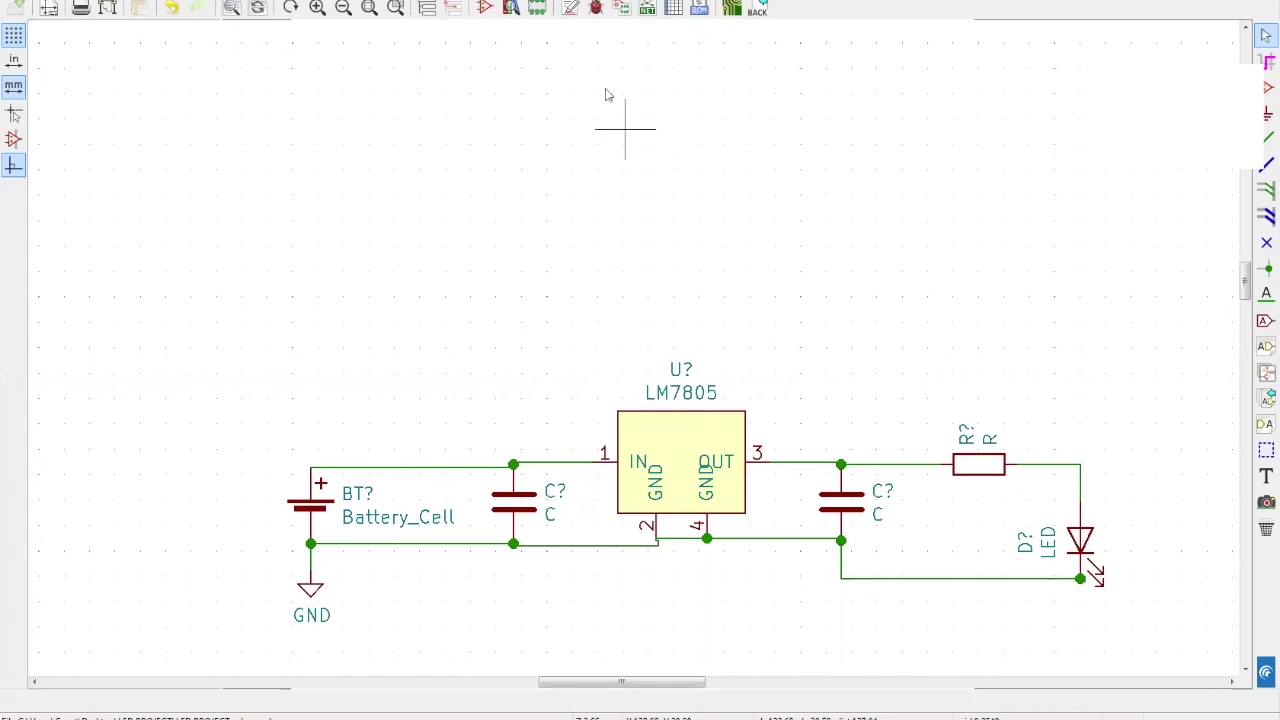
- Annotate the entire schematic, keeping existing annotations and sorting components by X position, and save it
left_click(570, 9)
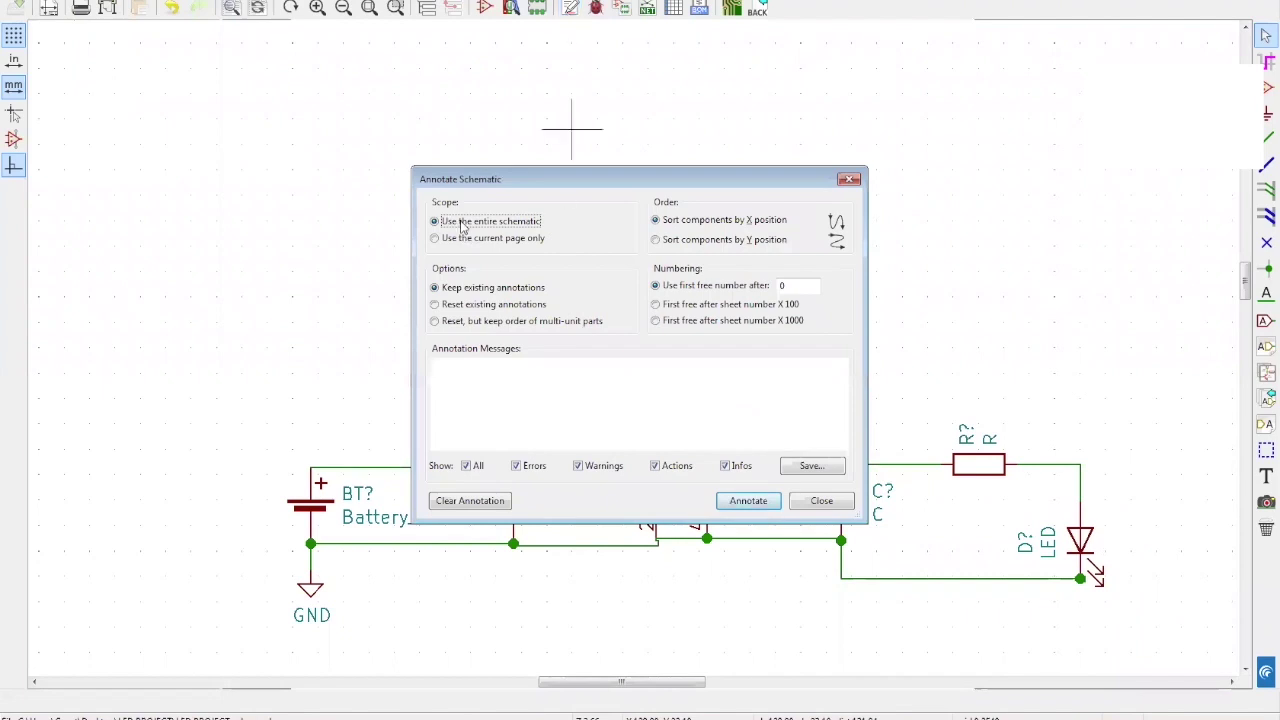
left_click(748, 500)
left_click(821, 500)
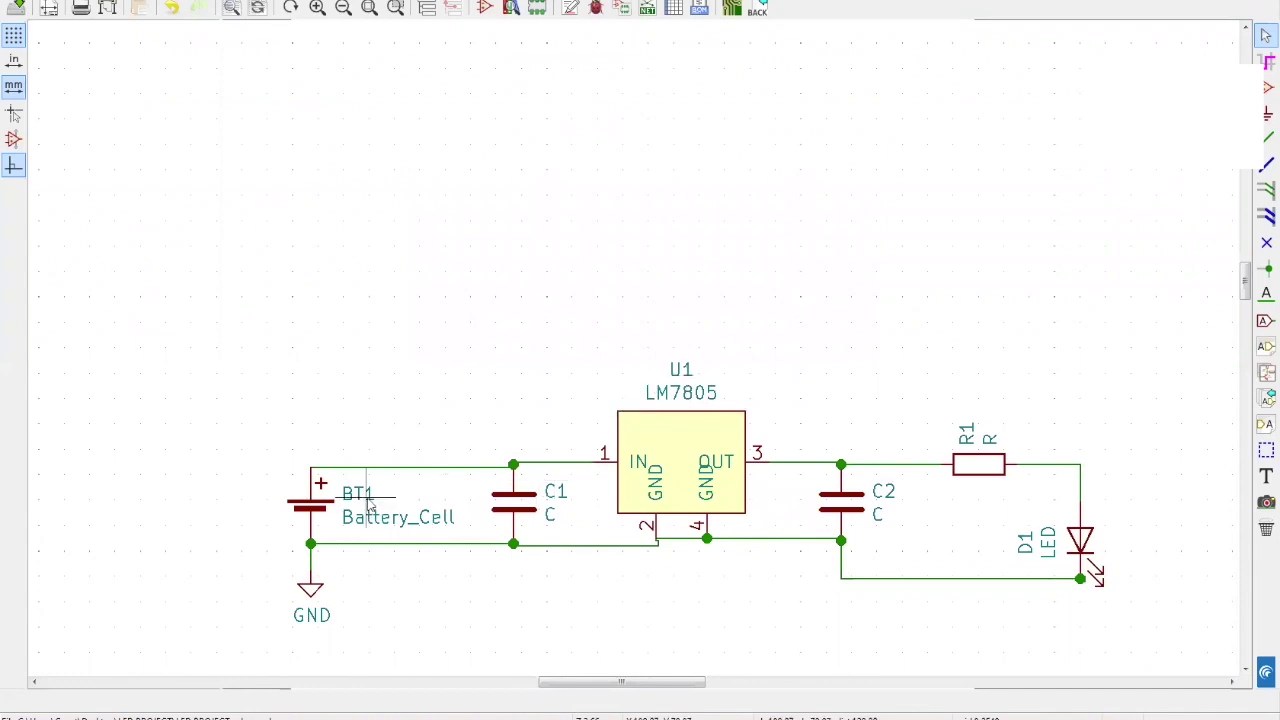
key("ctrl+s")
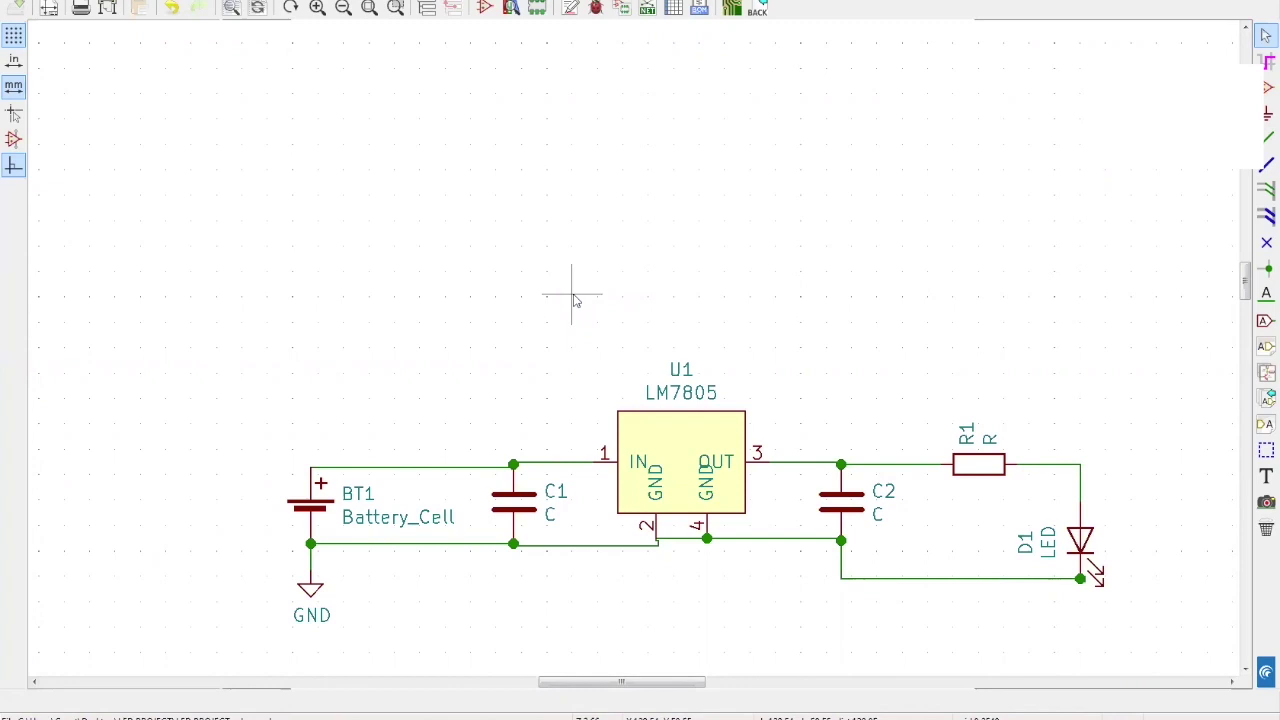
- Generate the bill of materials with the bom_html_grouped_by_value plugin, using an .xls output extension in its command line
left_click(700, 10)
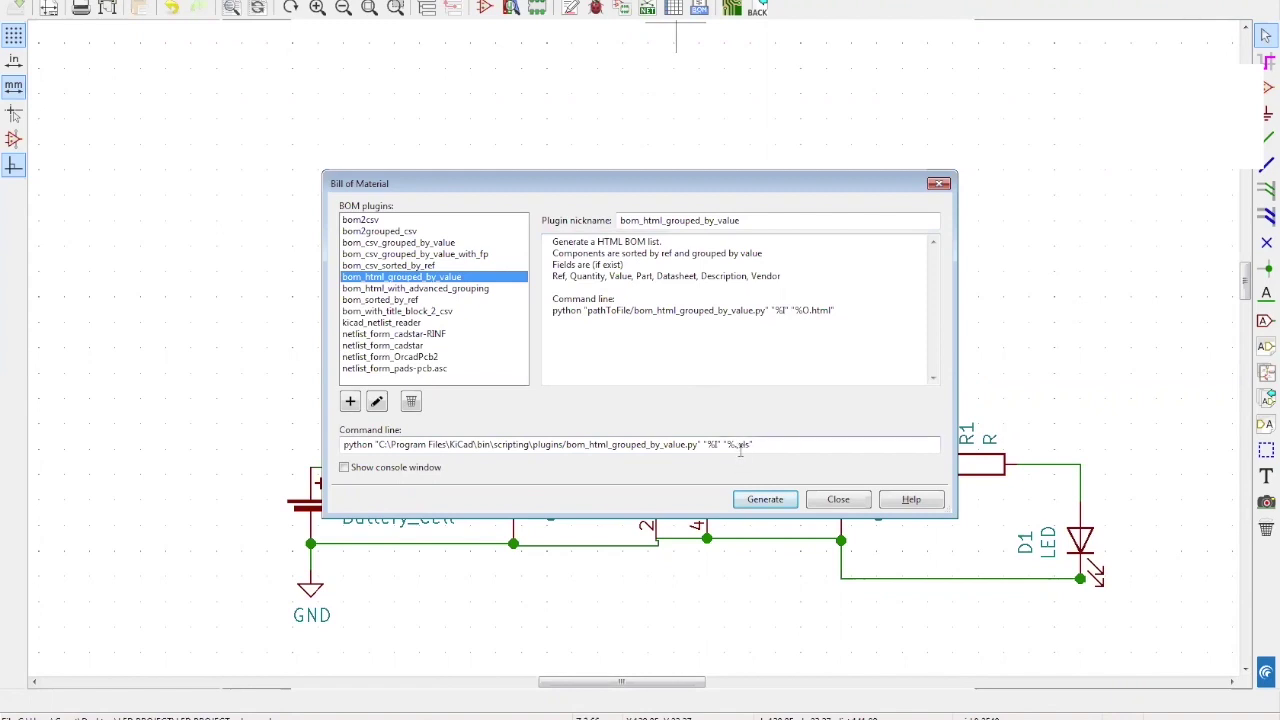
left_click(765, 499)
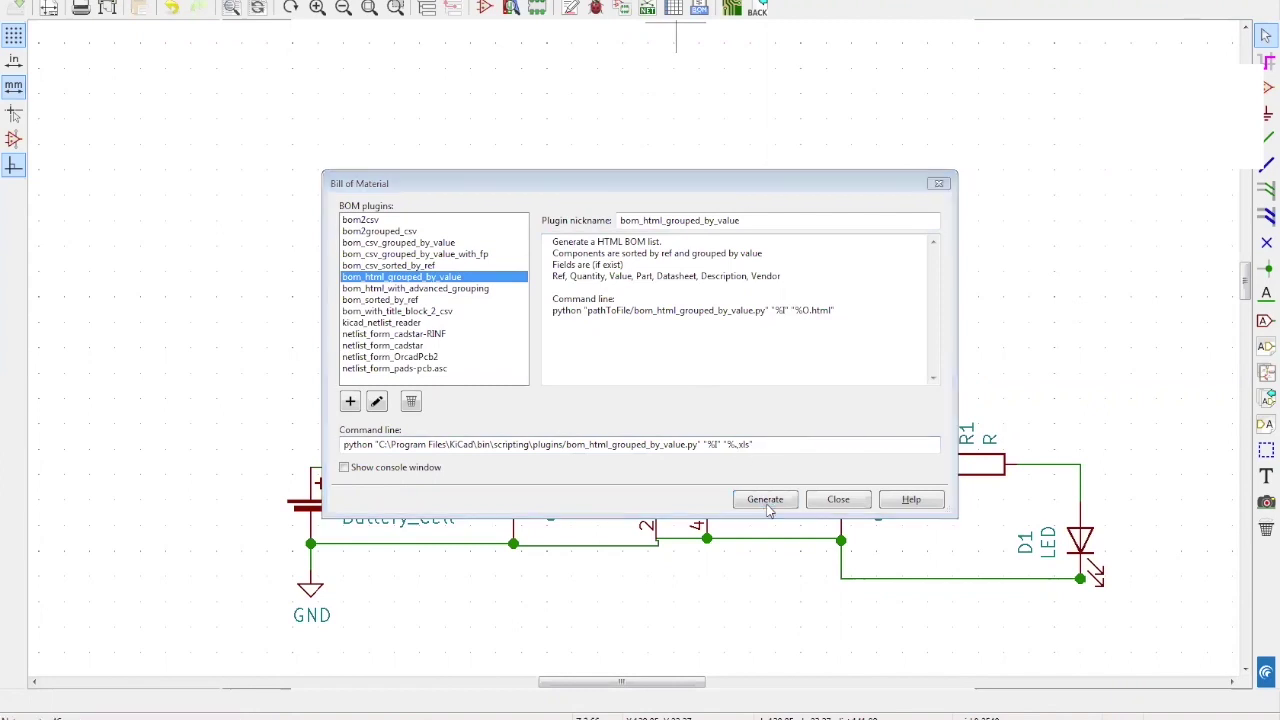
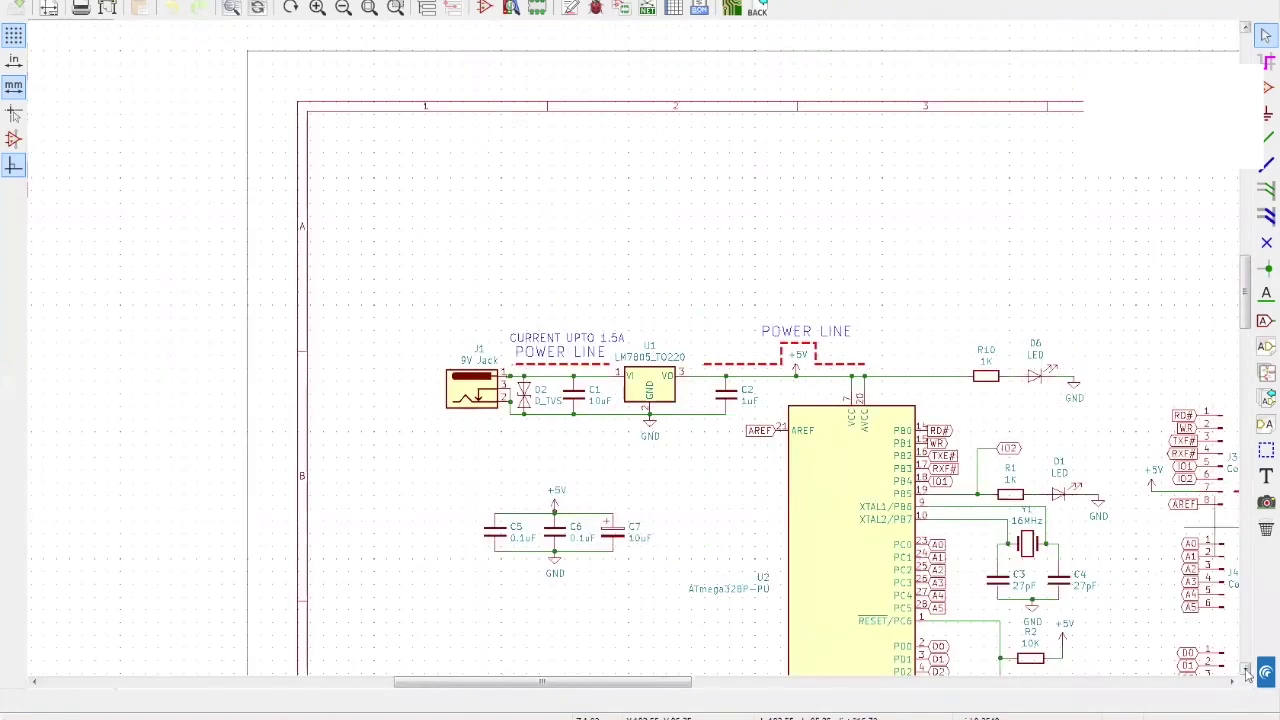
- Examine the example ATmega328P-PU schematic, including its marked power lines, the POWER PIN note at connector J3 and the USB sheet block
scroll(1247, 672, "down", 4)
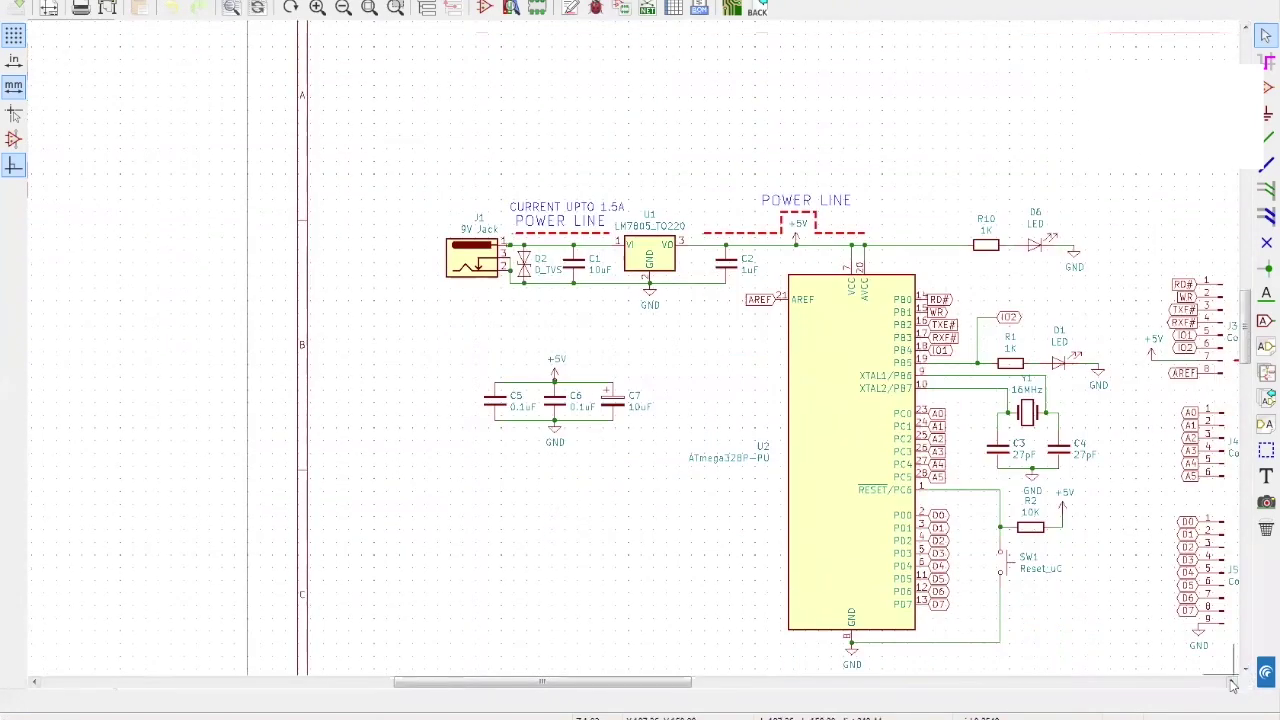
left_click(1231, 688)
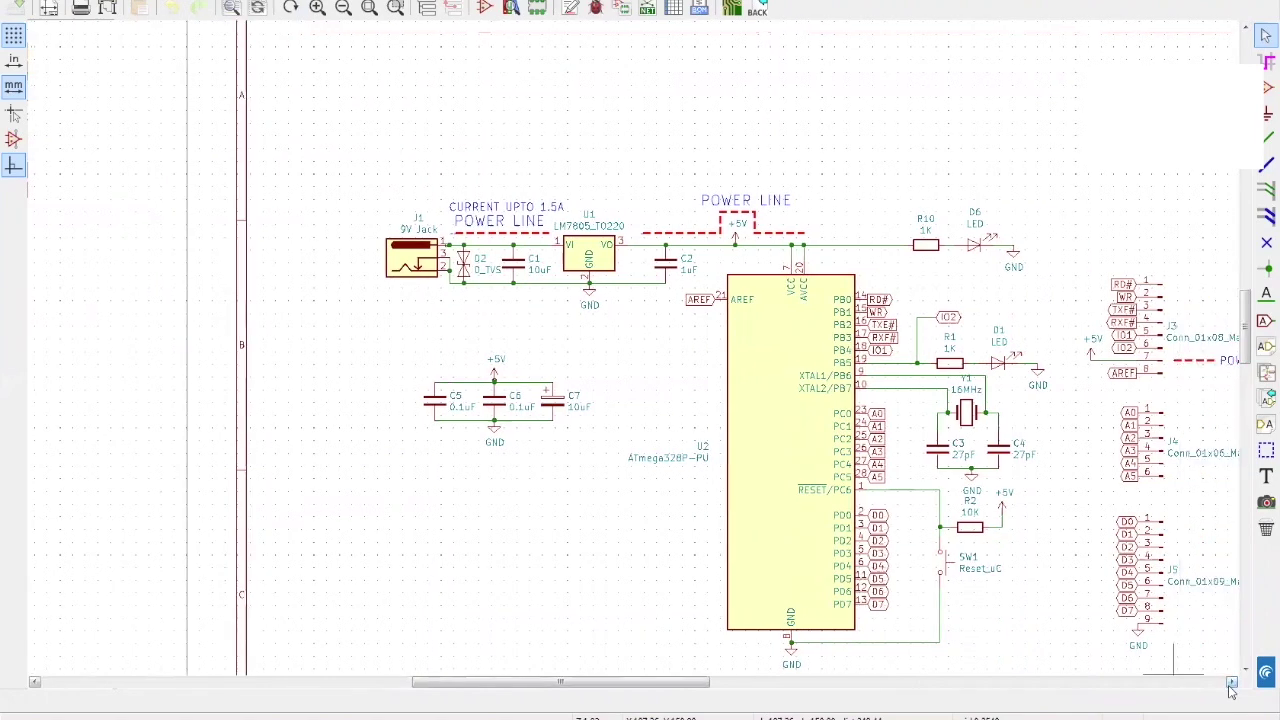
left_click(1232, 684)
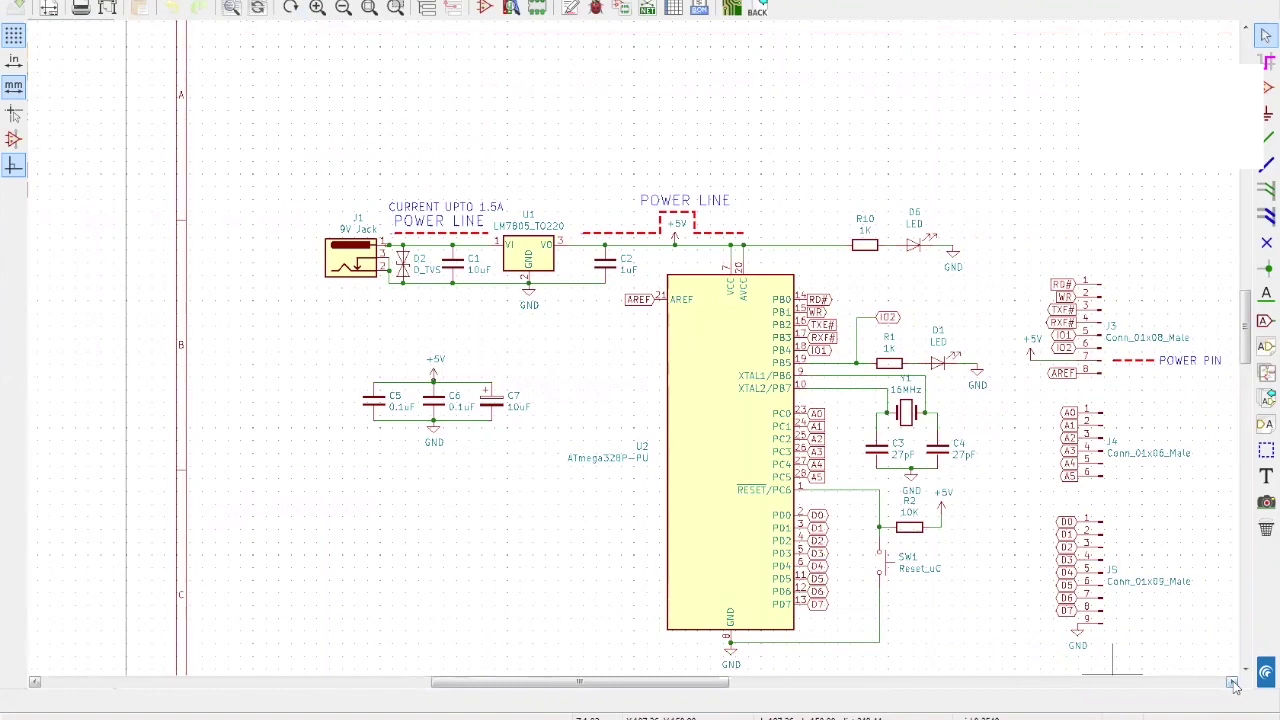
left_click(1232, 684)
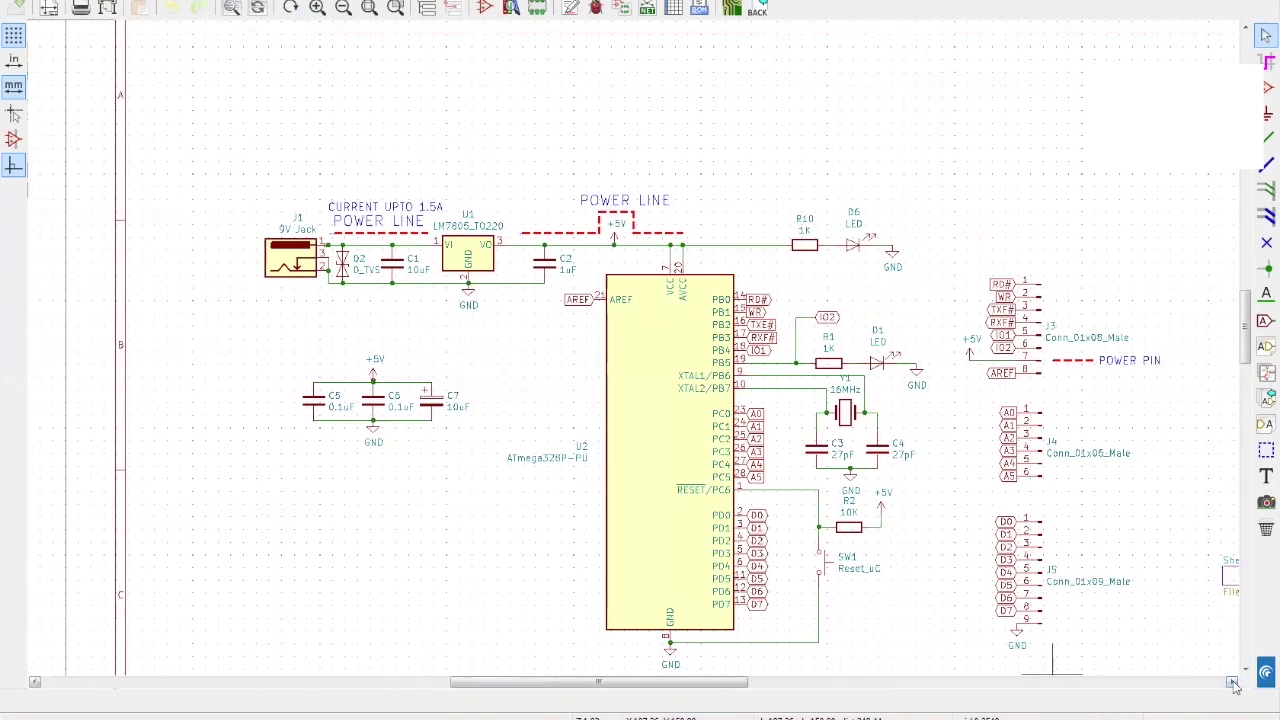
left_click(1232, 684)
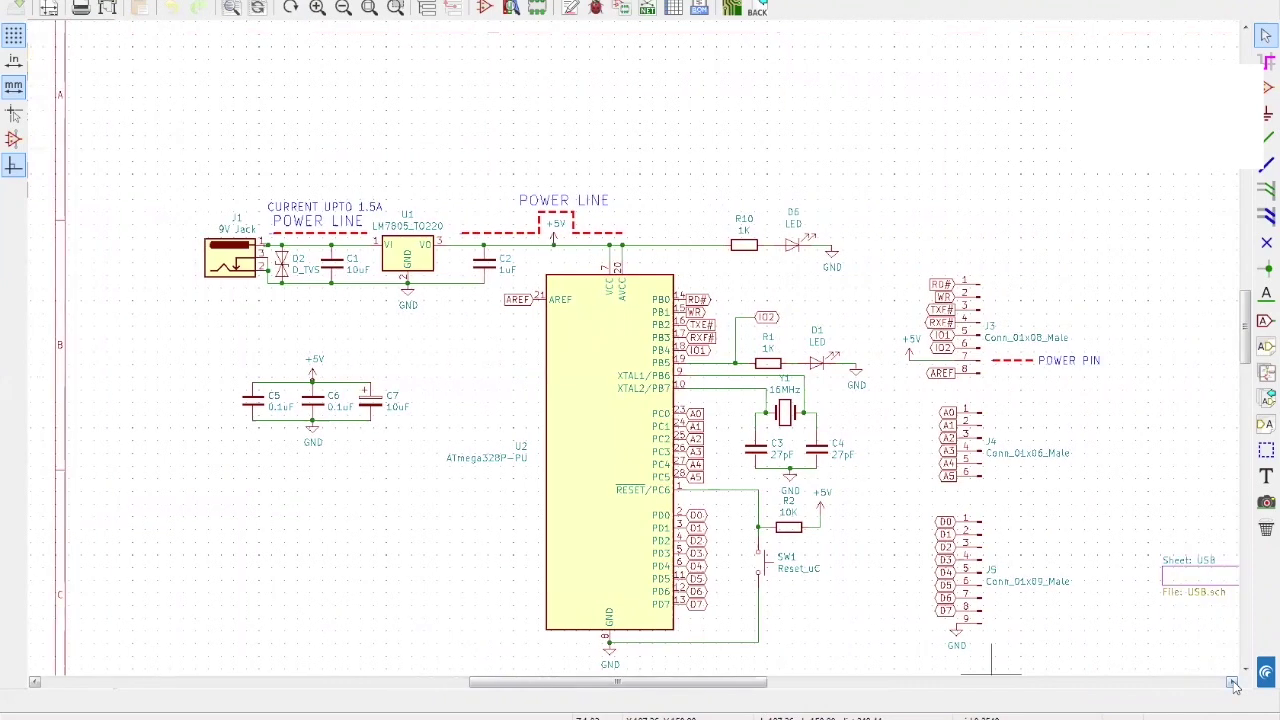
left_click(1232, 684)
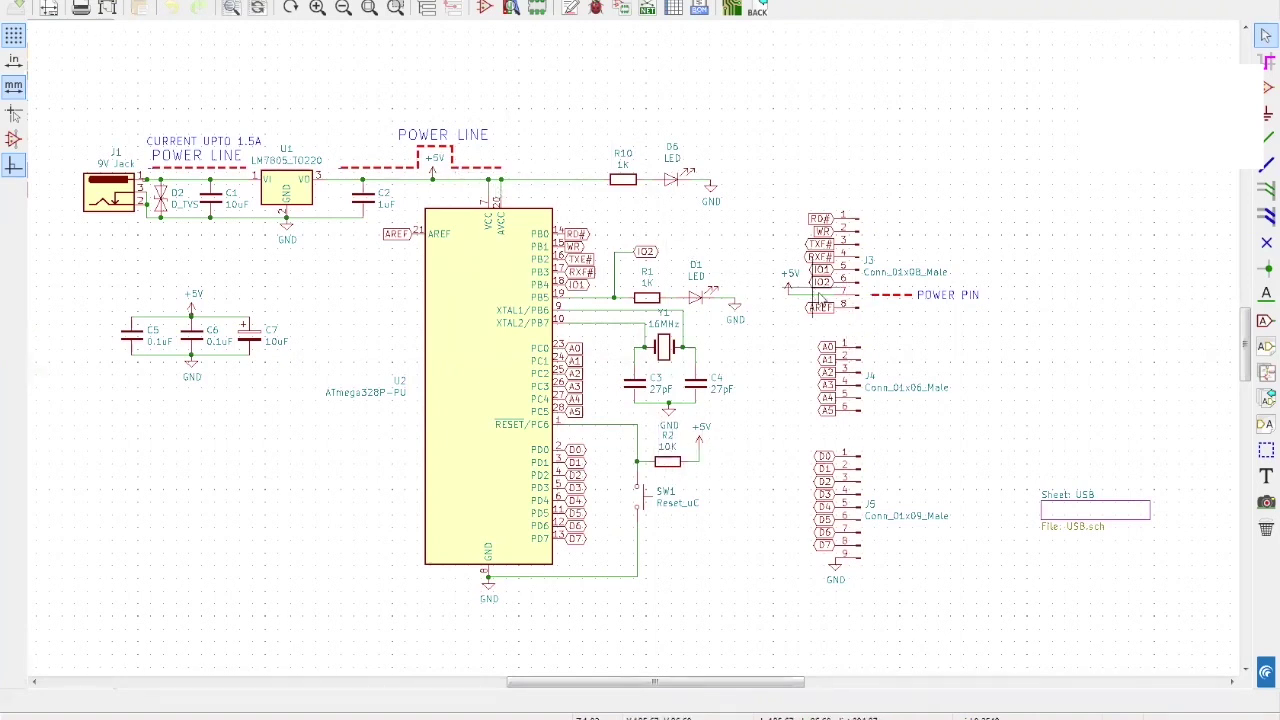
left_click(940, 298)
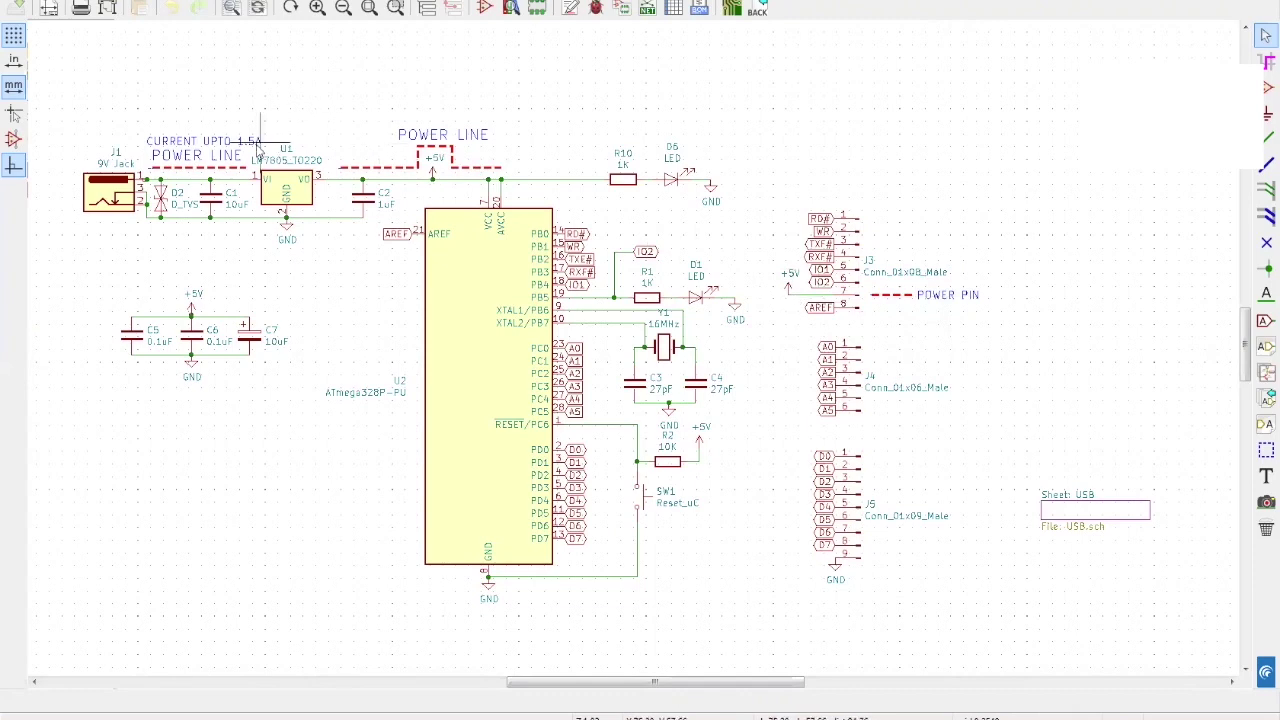
- Examine the USB sheet's power line and the DIFF_DN_90R and DIFF_DP_90R data lines between the FT245BM and USB_B connector
left_click(426, 8)
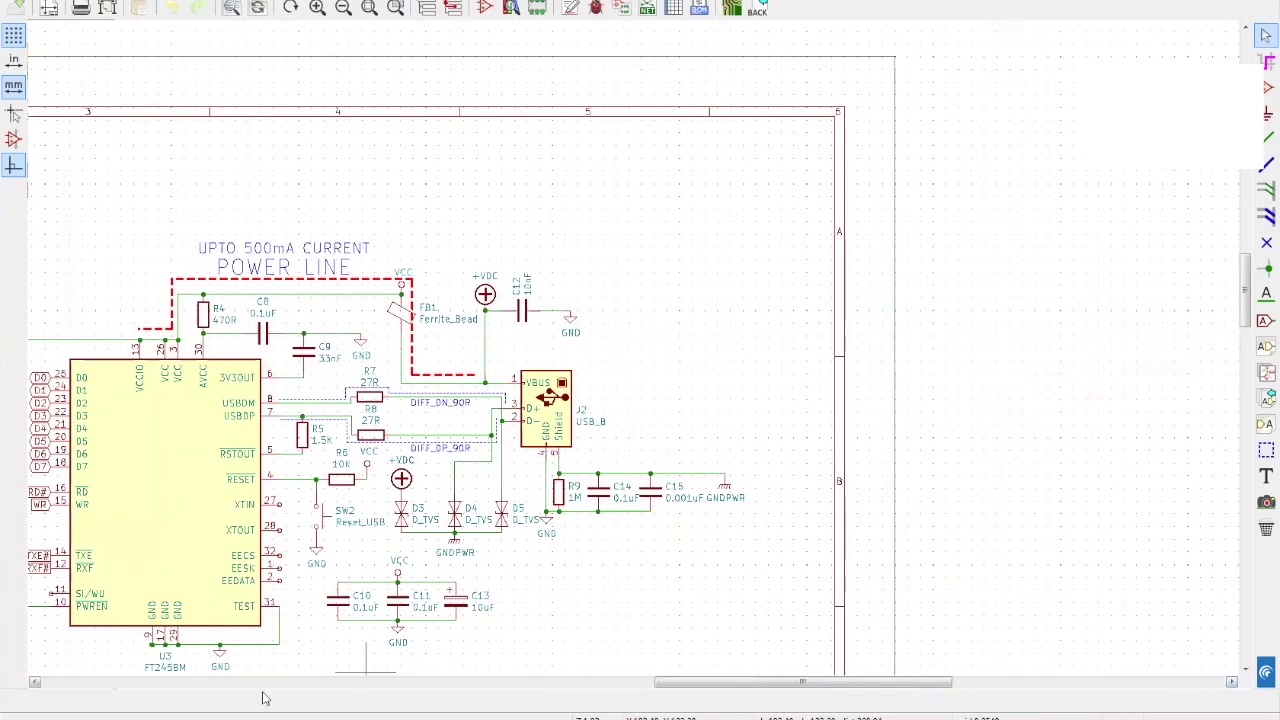
left_click(35, 682)
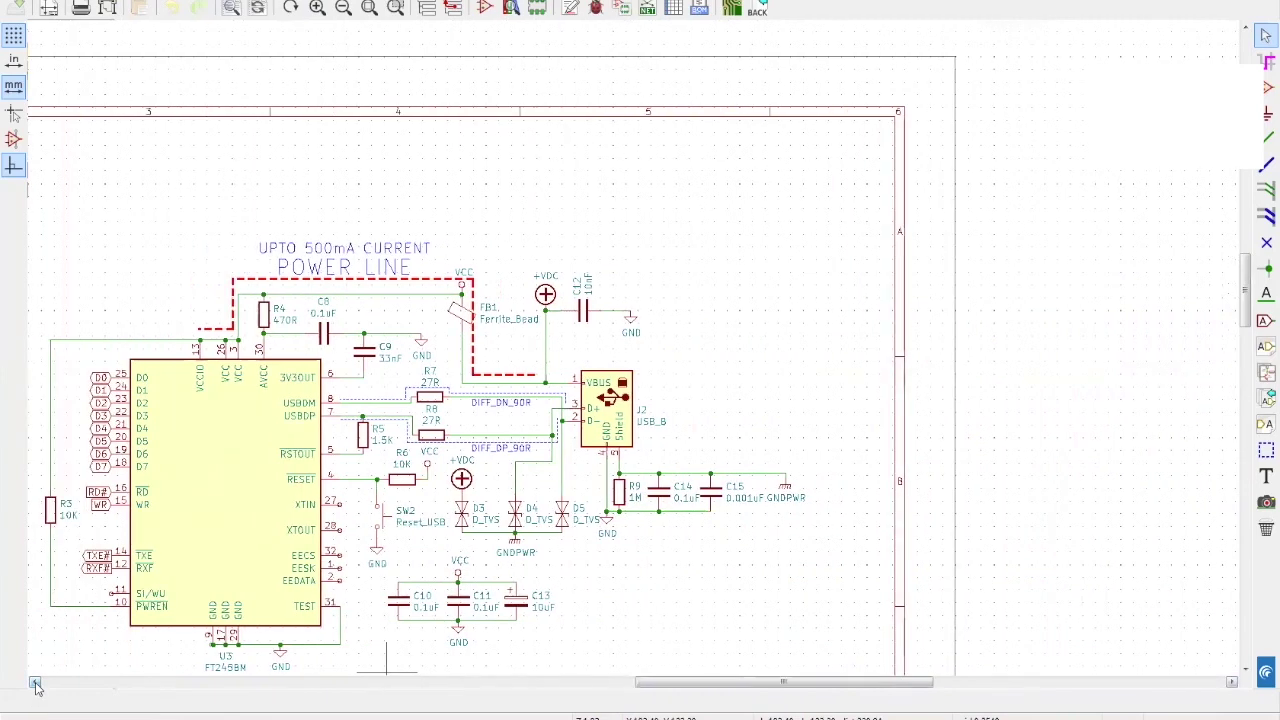
left_click(35, 682)
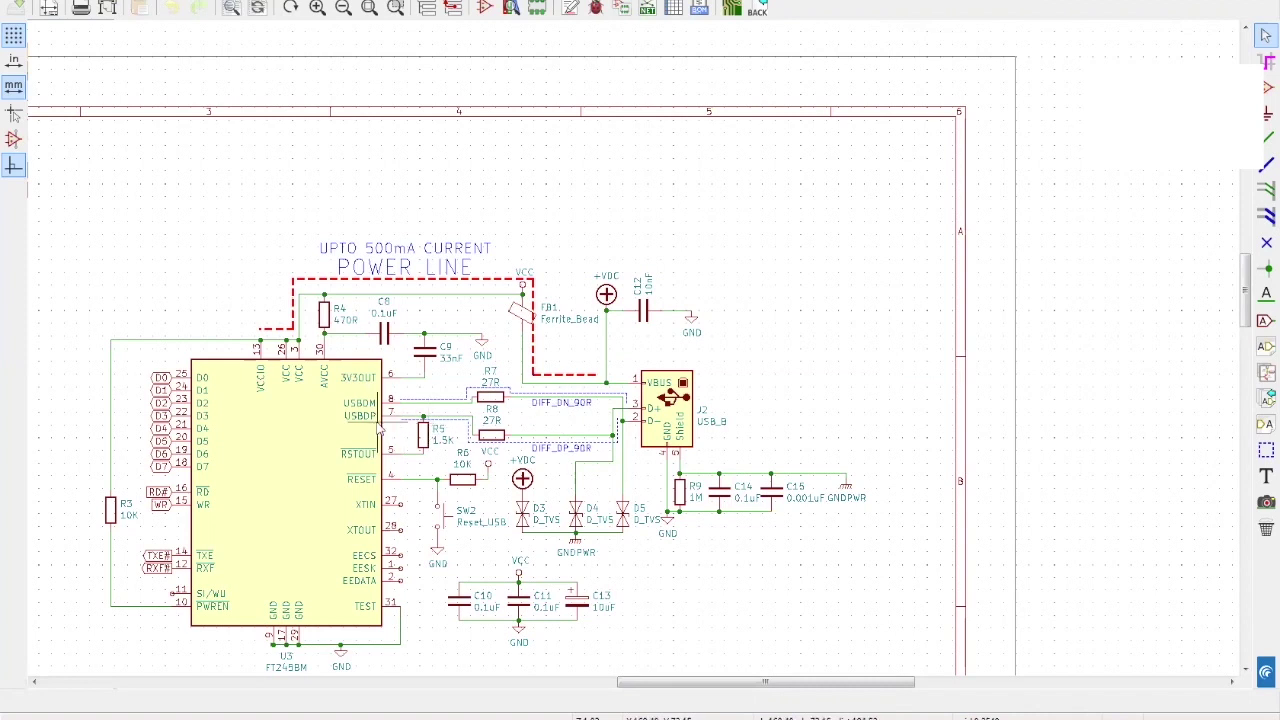
left_click(579, 432)
left_click_drag(404, 408, 595, 420)
key("Escape")
left_click_drag(393, 414, 569, 421)
left_click_drag(569, 421, 521, 403)
left_click_drag(521, 403, 521, 404)
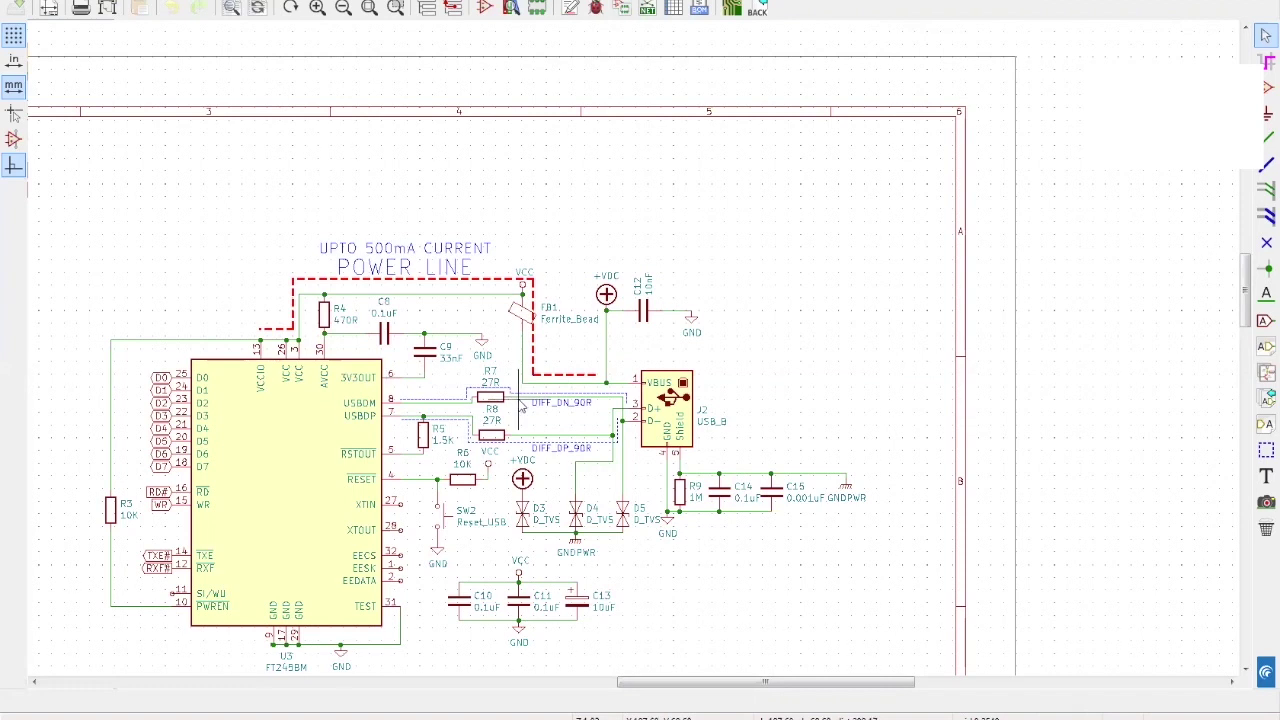